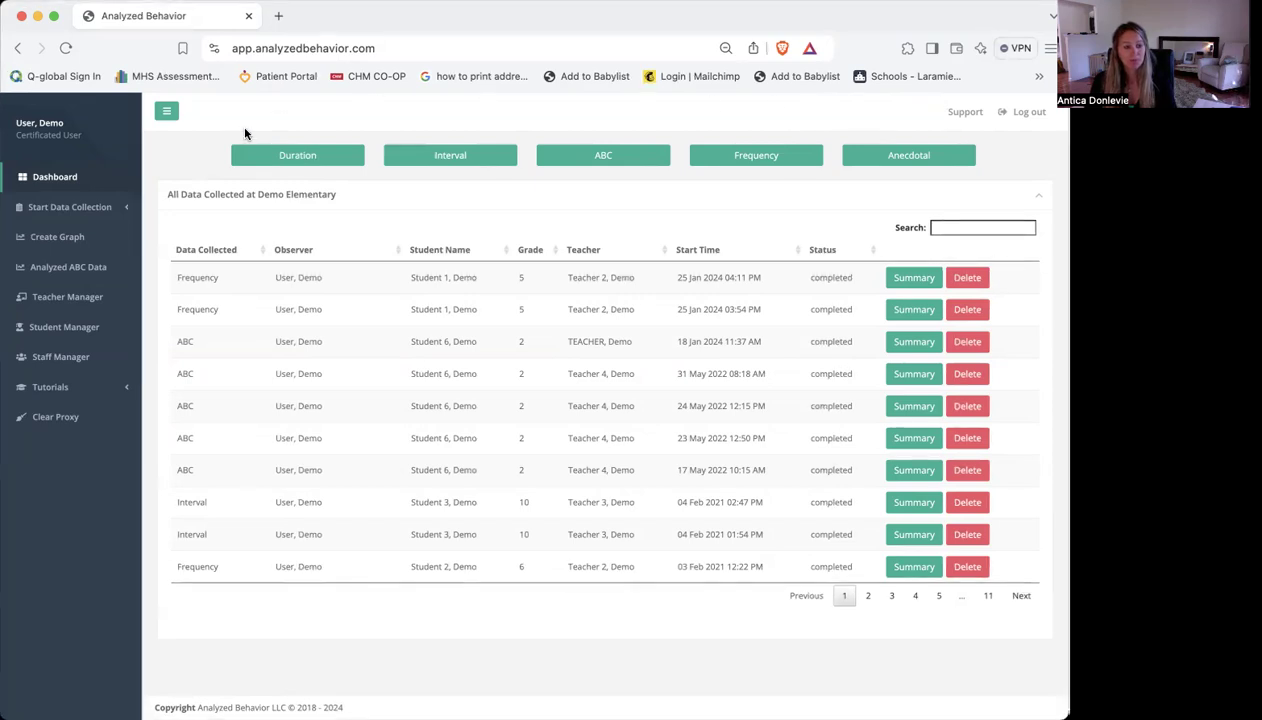
# Look through the teacher directory, the new-teacher form, the student manager, and the dashboard's data collection types
pyautogui.click(113, 300)
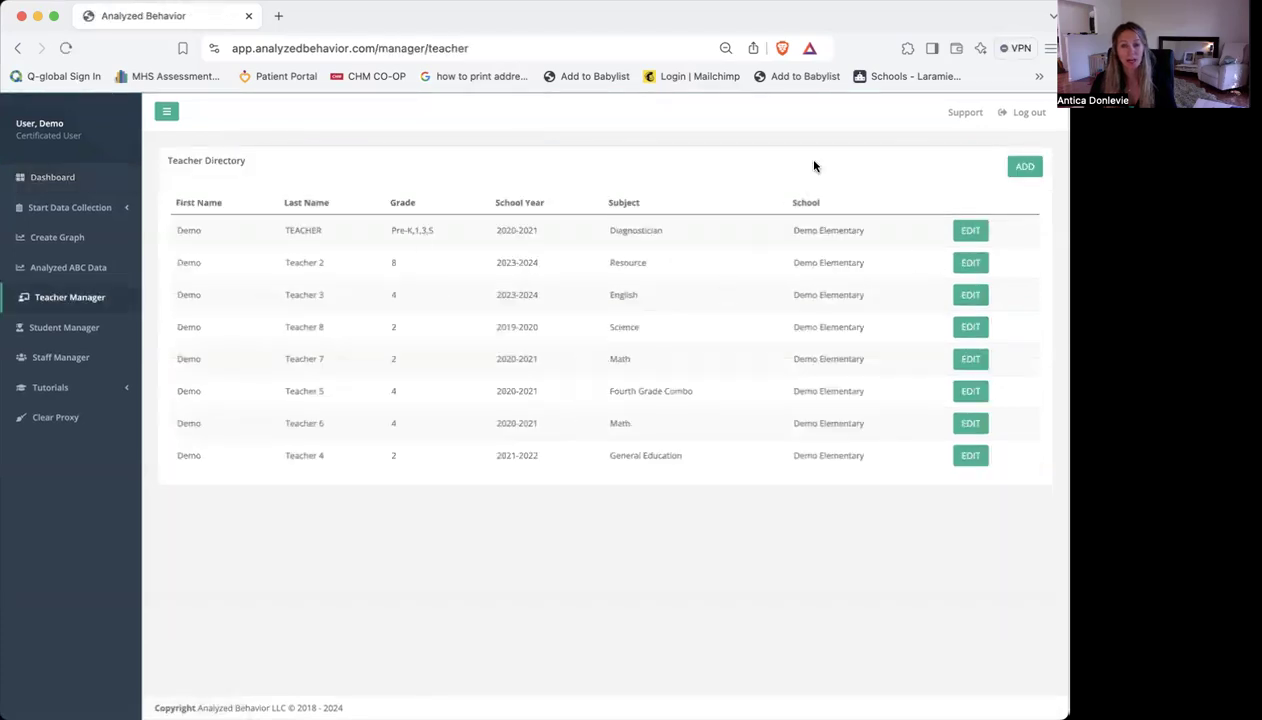
pyautogui.click(1022, 168)
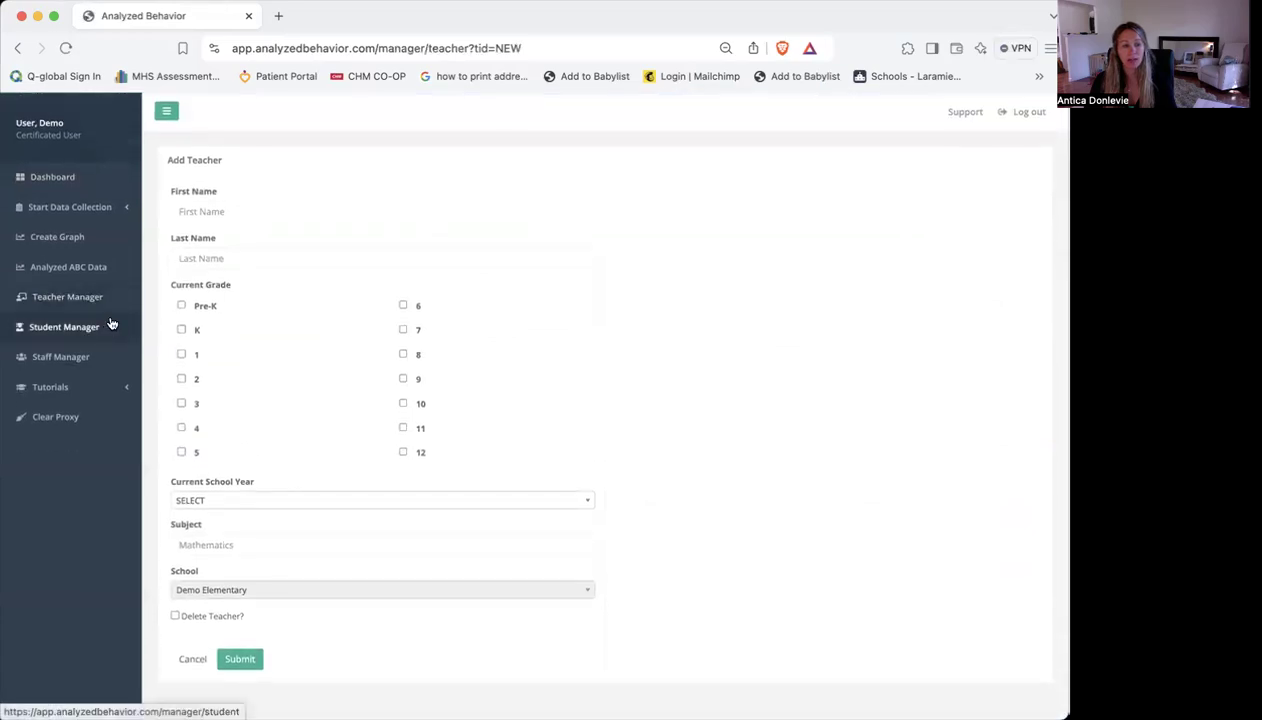
pyautogui.click(112, 327)
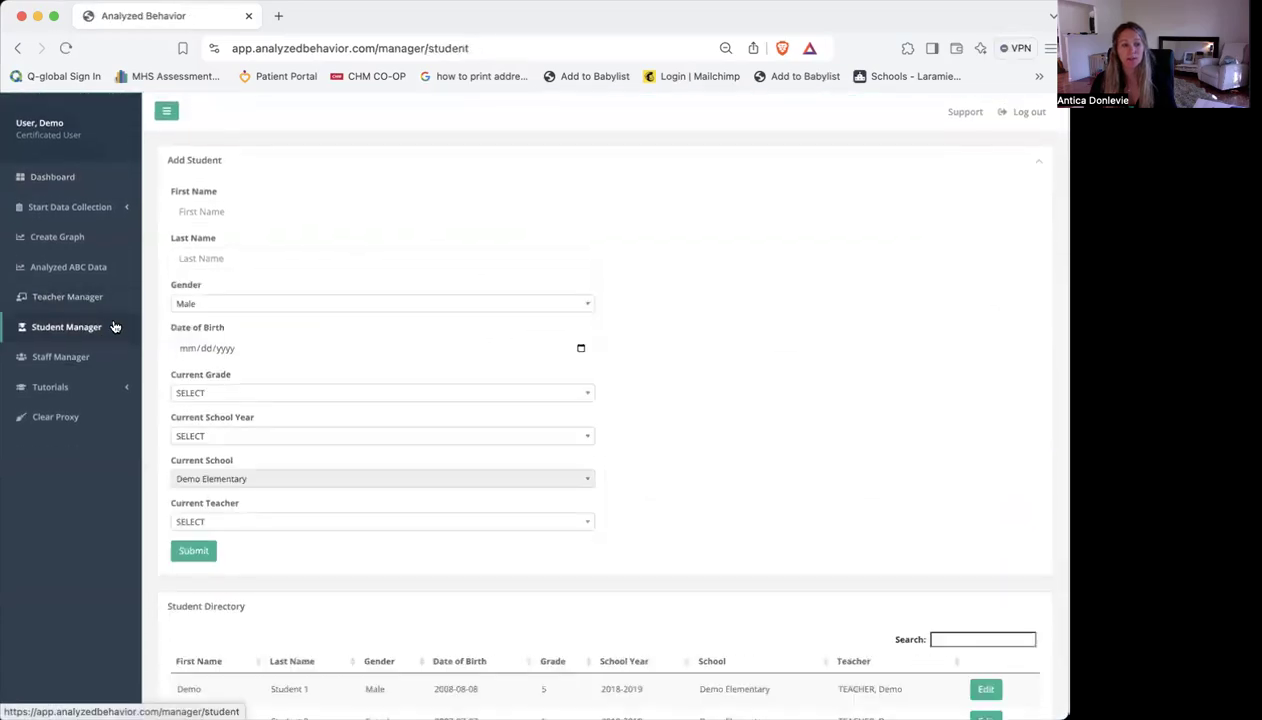
pyautogui.scroll(-8, 634, 310)
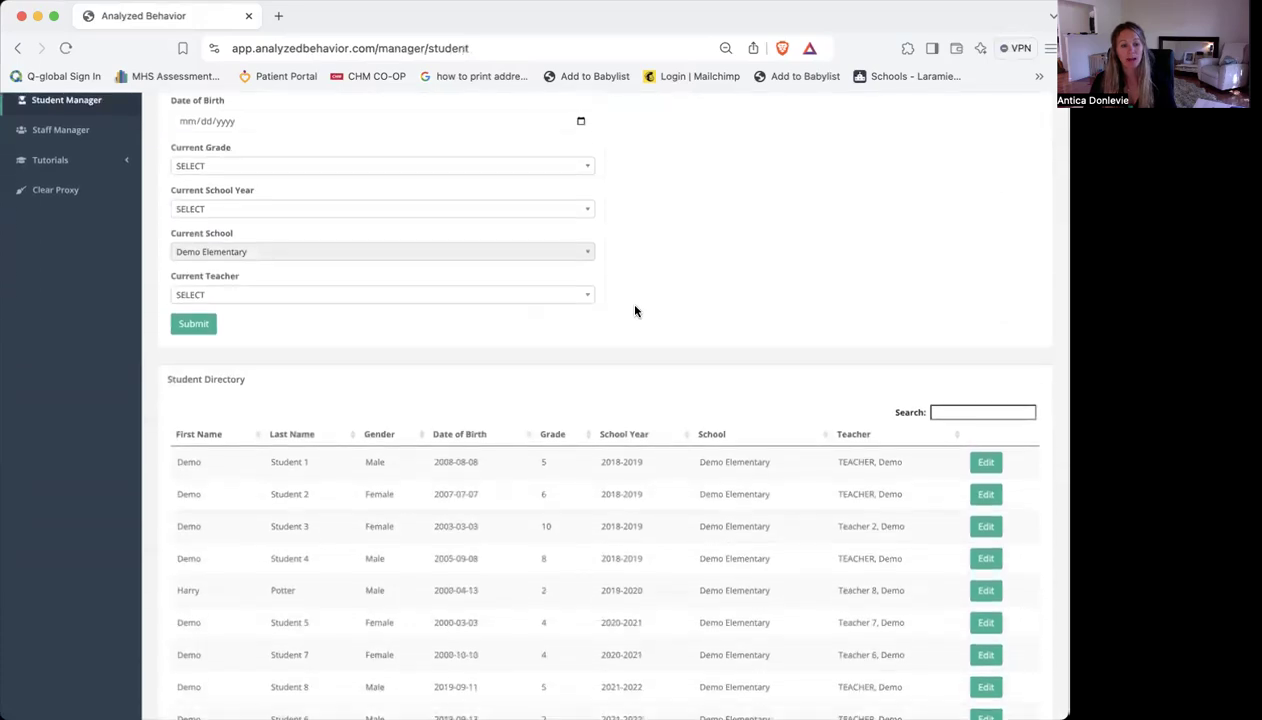
pyautogui.scroll(8, 634, 310)
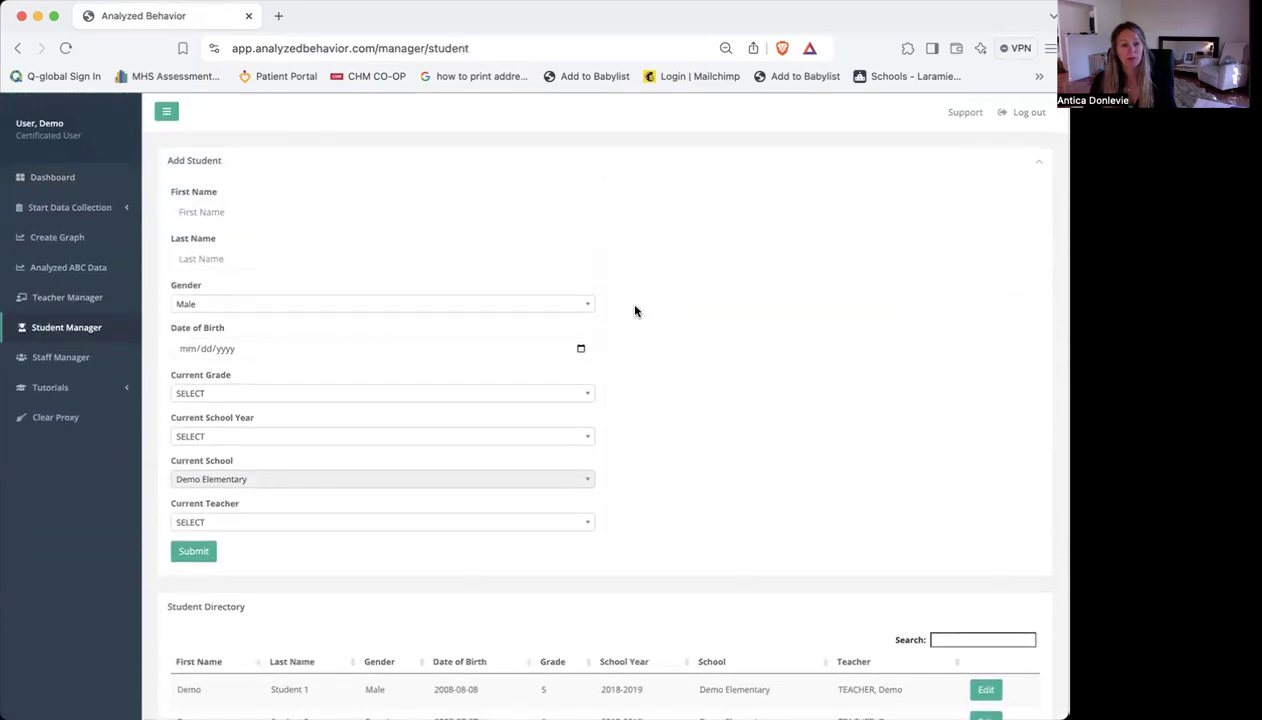
pyautogui.click(74, 177)
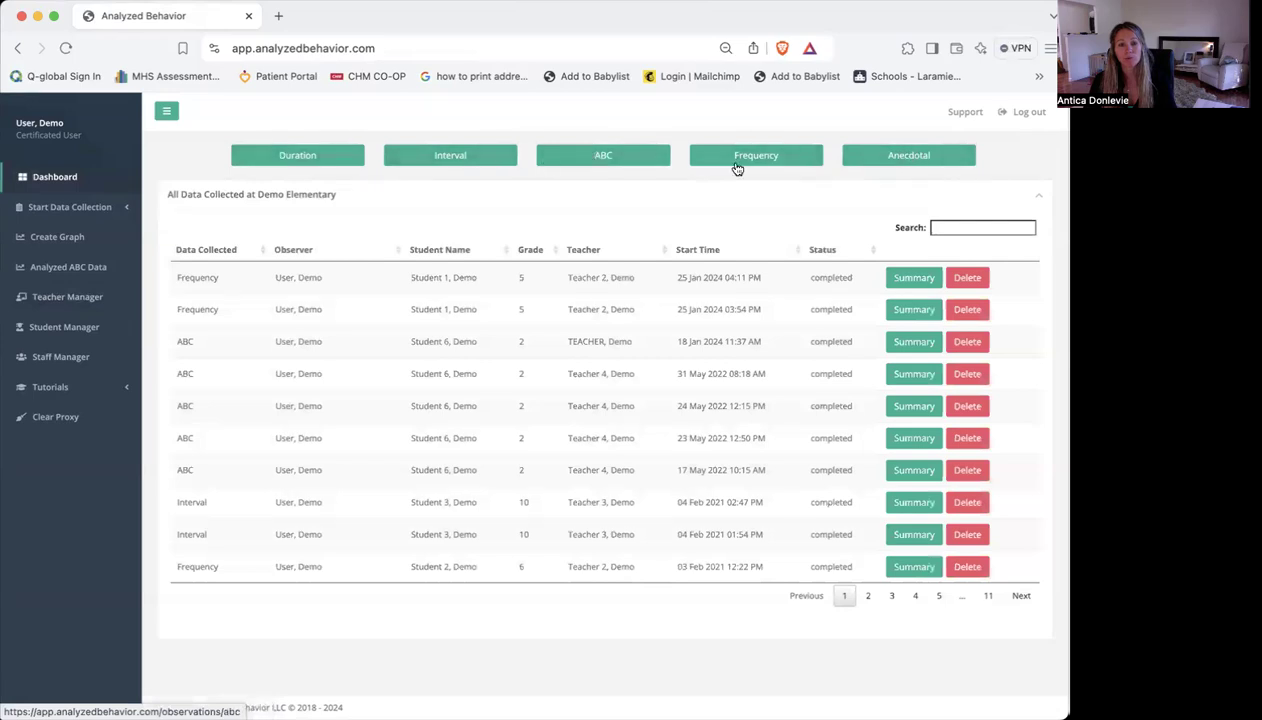
pyautogui.click(123, 212)
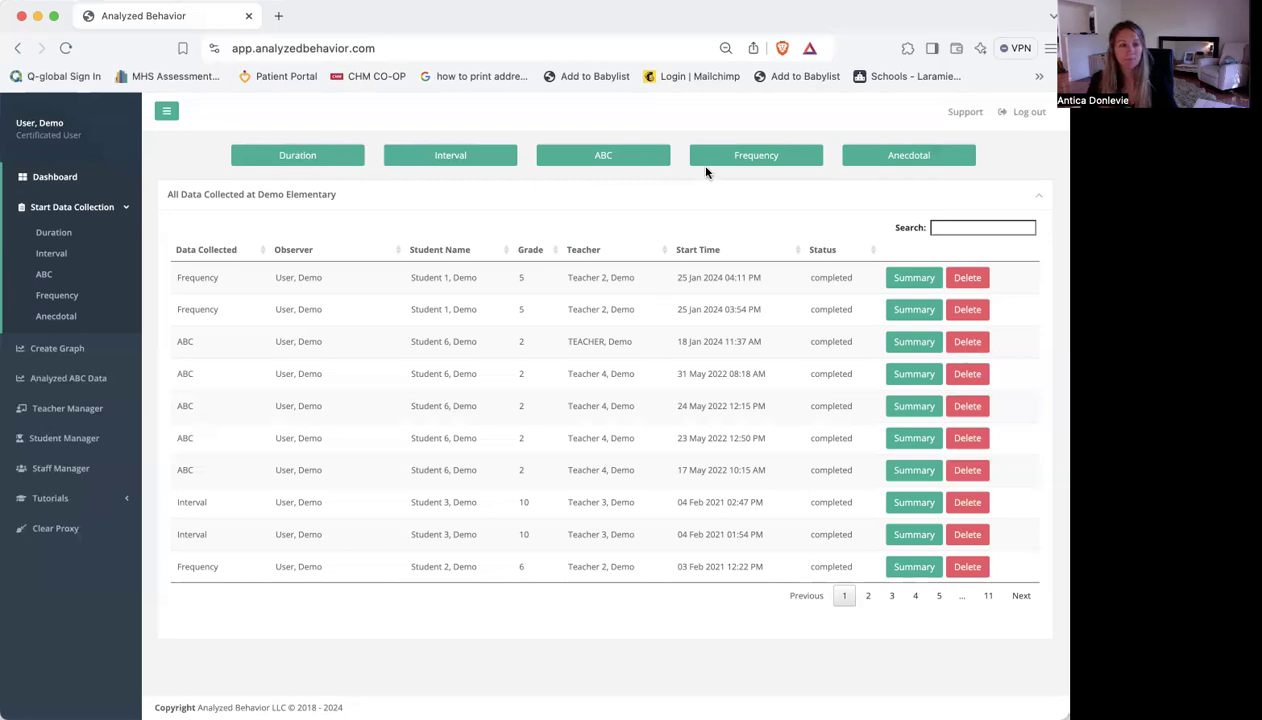
# Start a duration data collection for the student listed just before Student 1, with "TEACHER, Demo" as the teacher
pyautogui.click(339, 163)
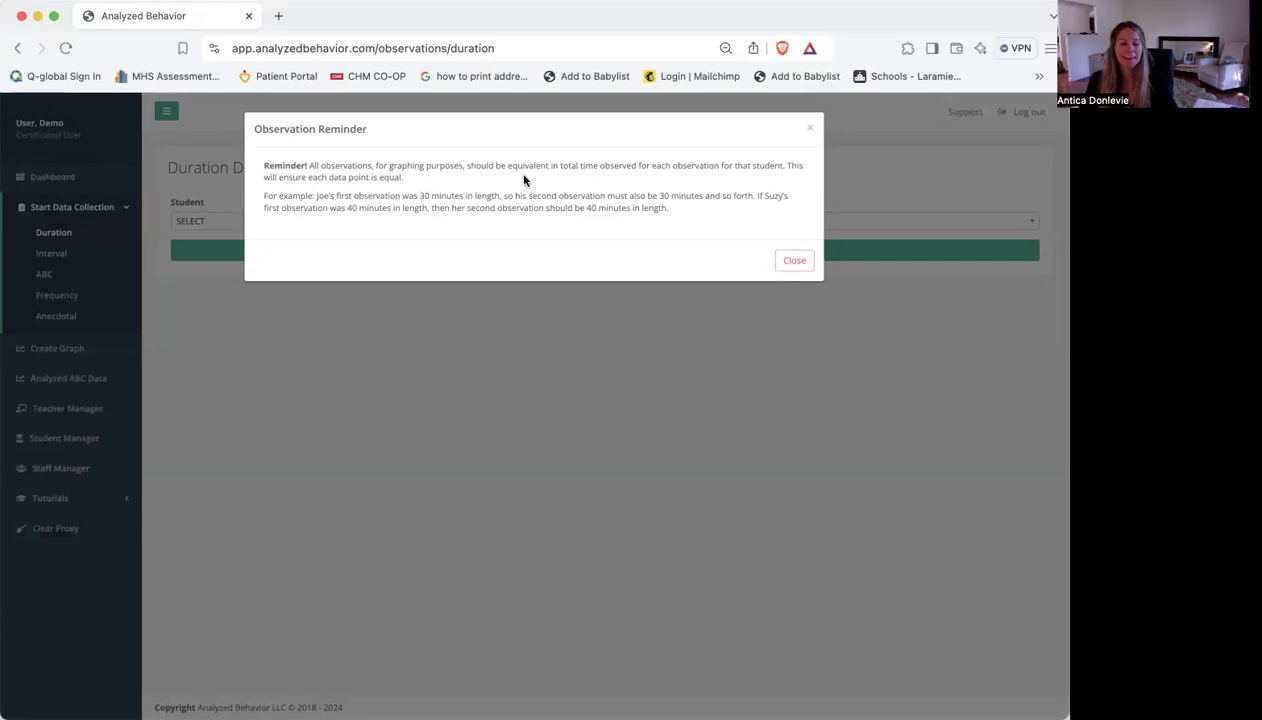
pyautogui.click(796, 261)
pyautogui.click(225, 228)
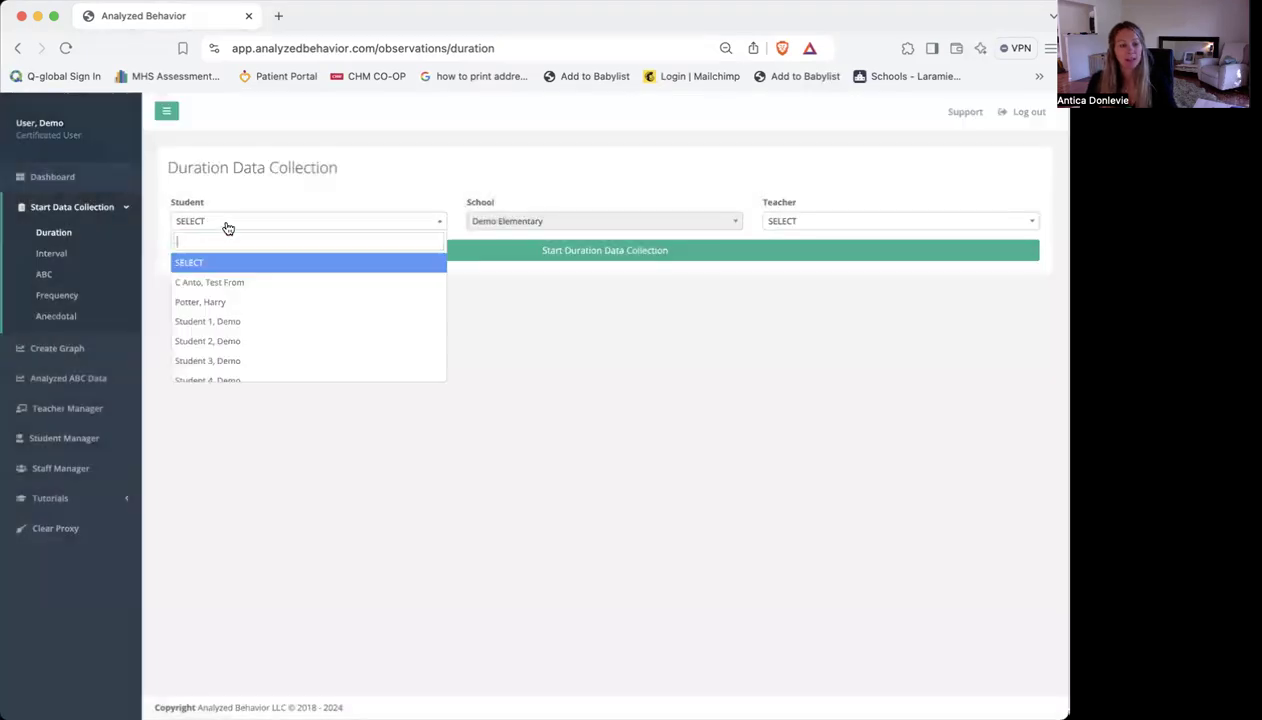
pyautogui.click(221, 305)
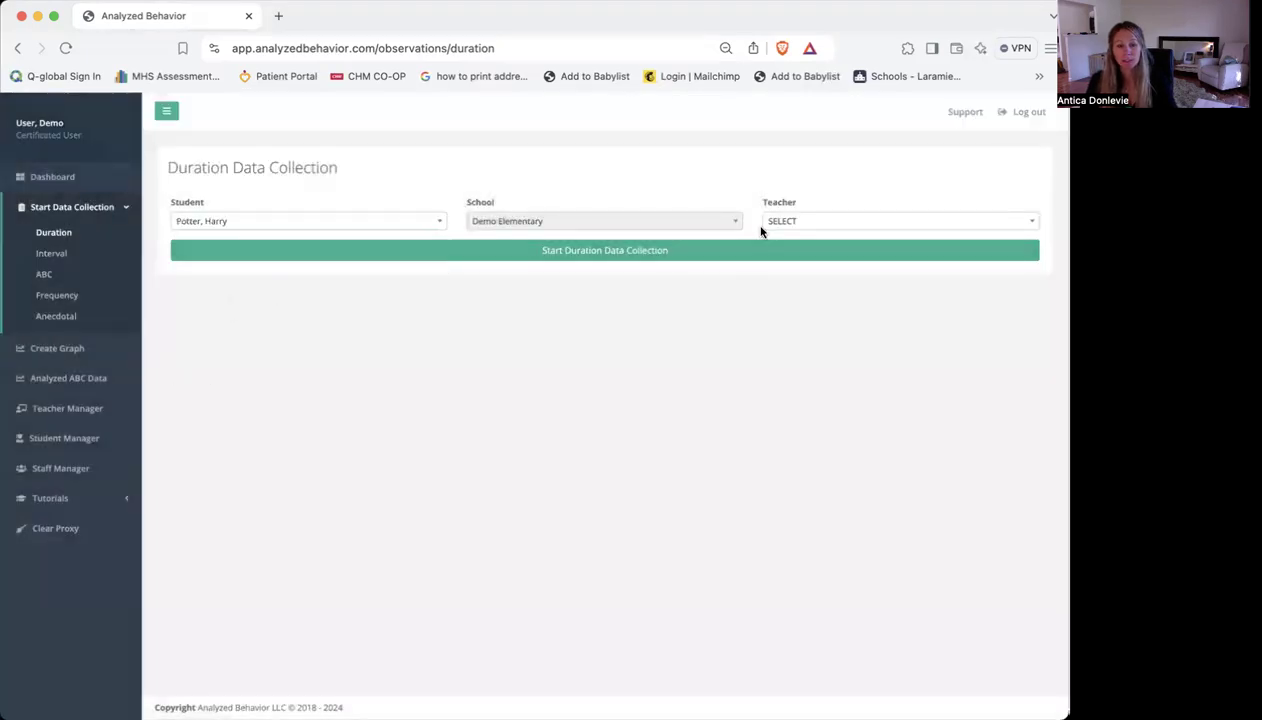
pyautogui.click(795, 222)
pyautogui.click(805, 286)
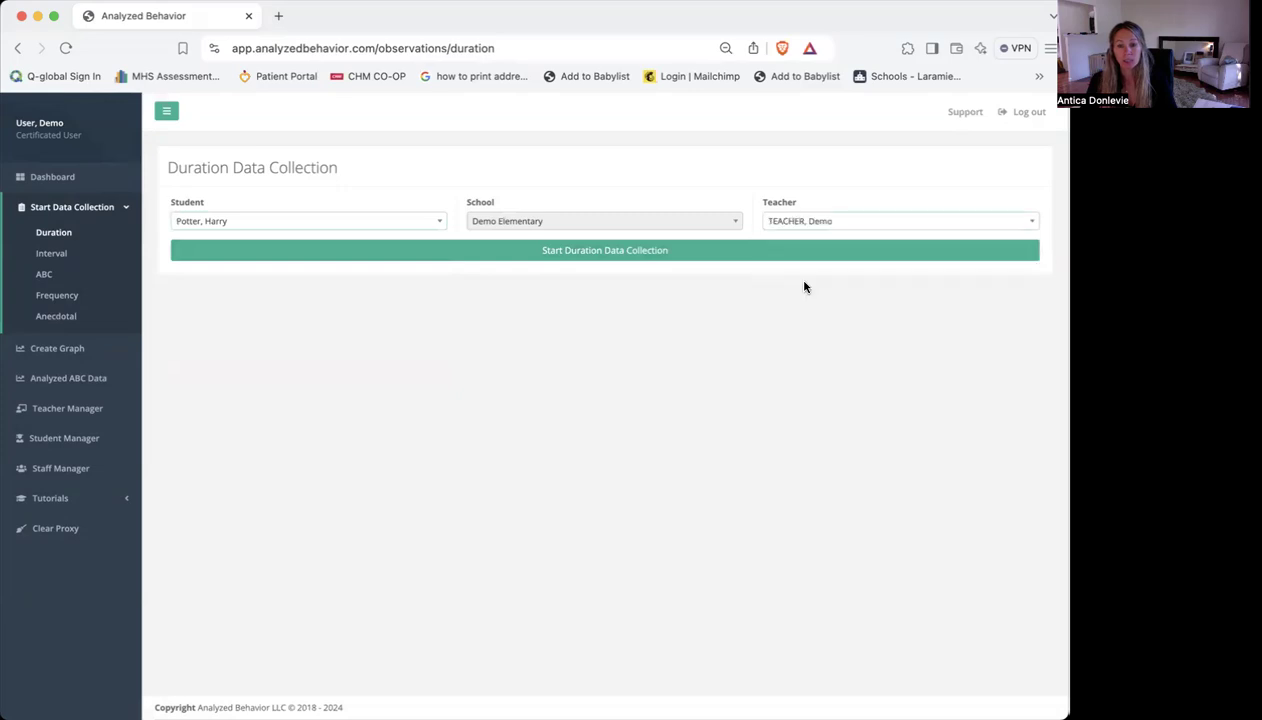
pyautogui.click(669, 251)
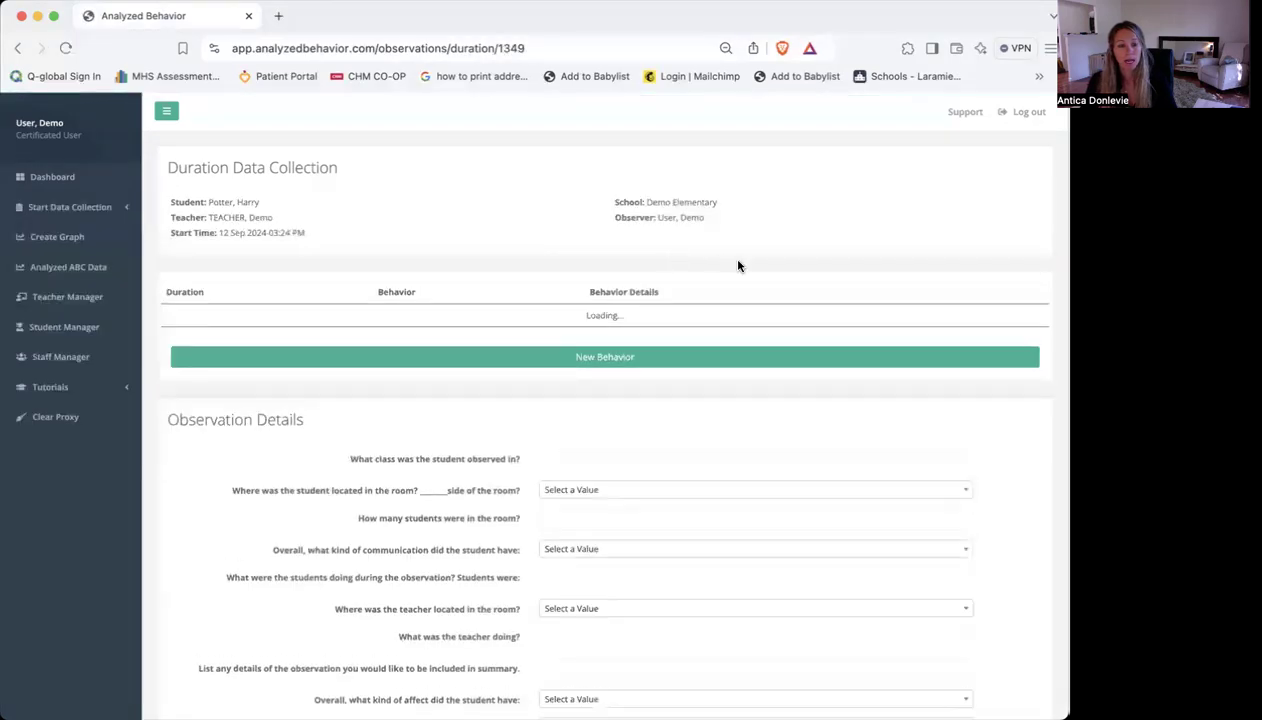
# Add a Tantrum behavior to the duration observation and start its timer
pyautogui.click(604, 361)
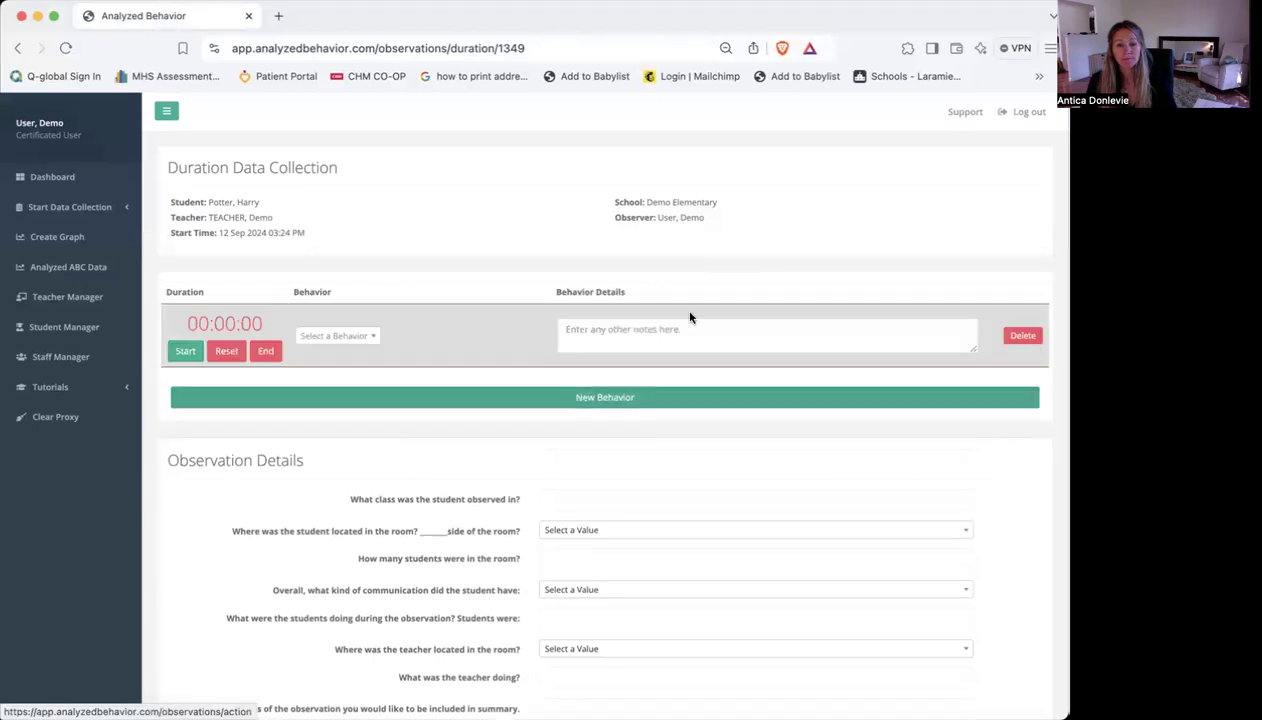
pyautogui.click(340, 336)
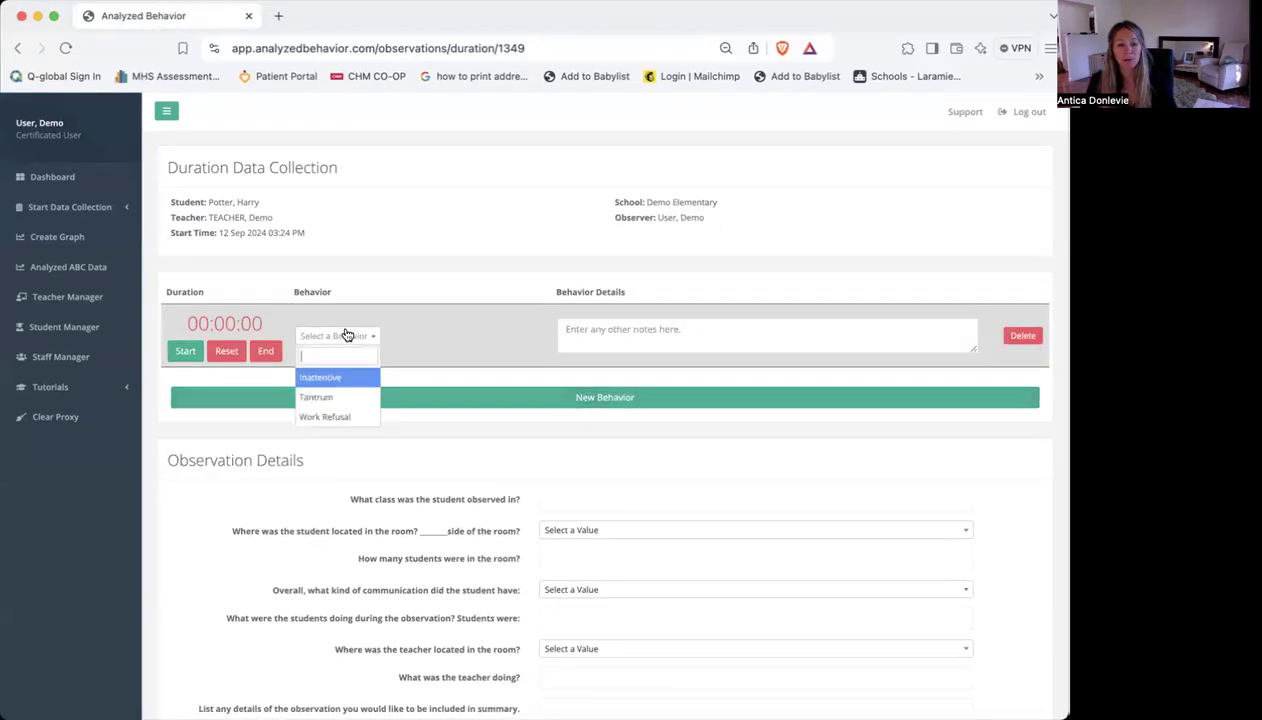
pyautogui.click(325, 398)
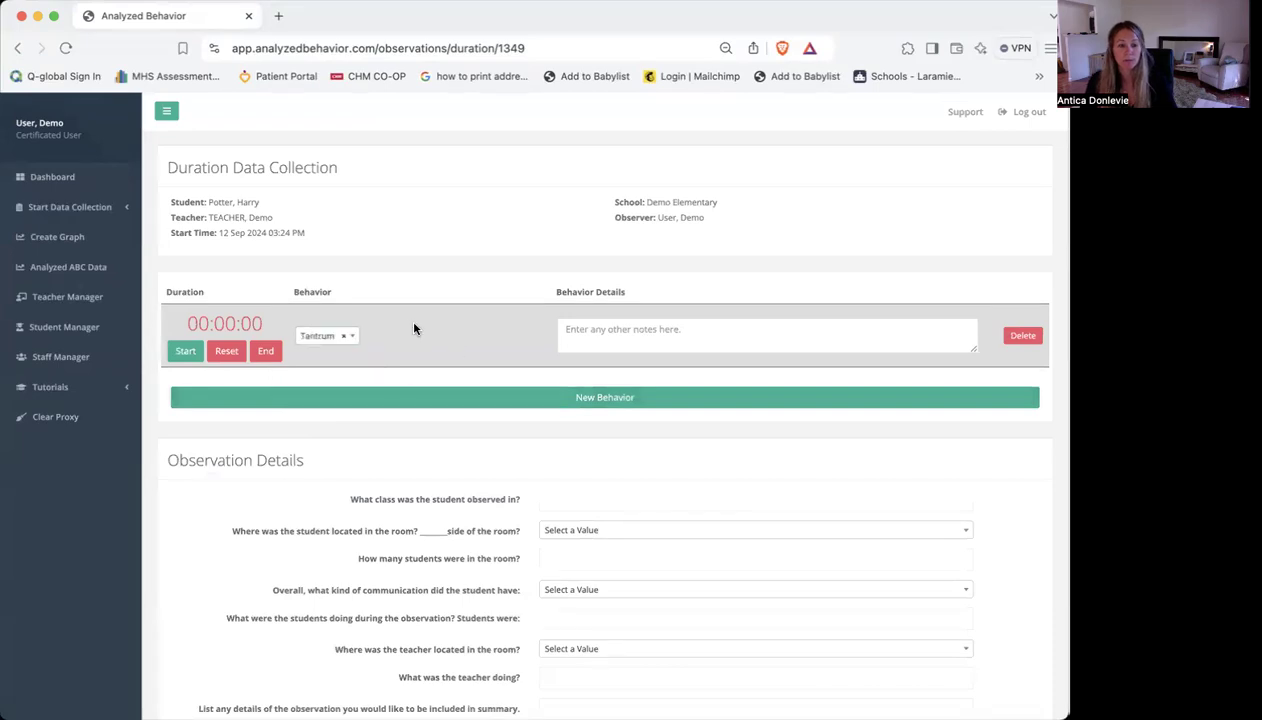
pyautogui.click(181, 353)
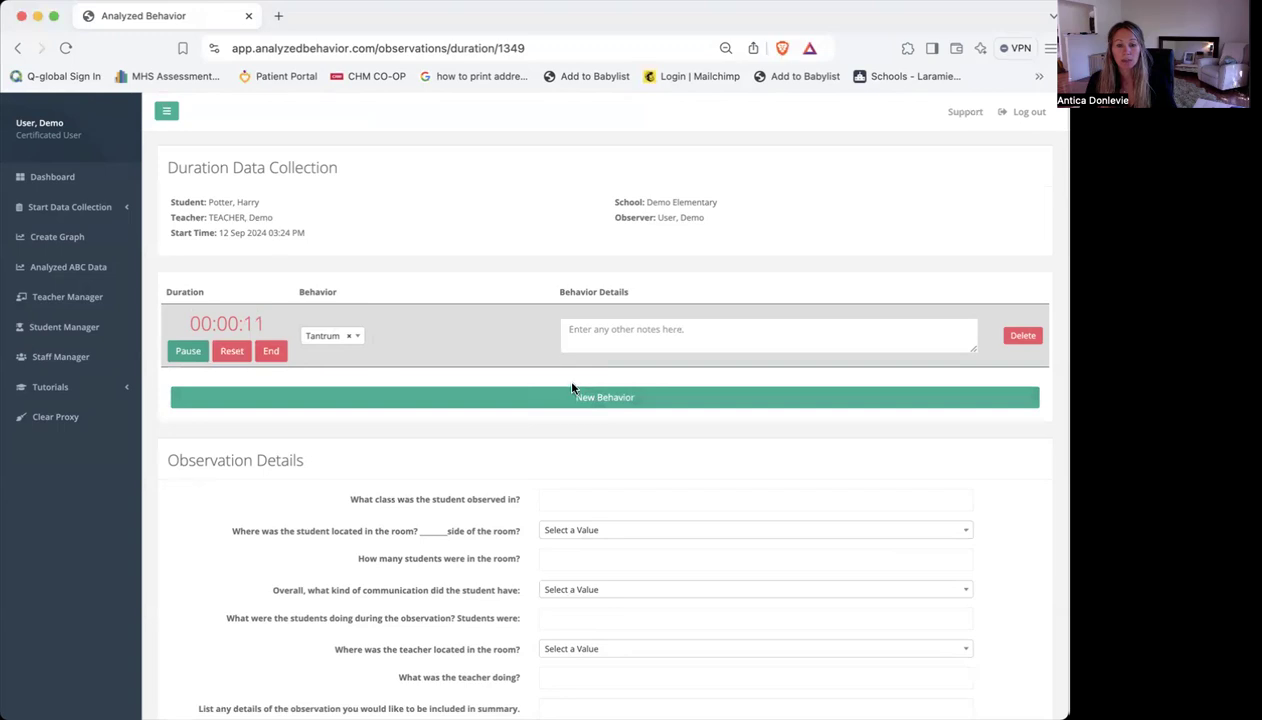
# Add a second behavior, Work Refusal, to the observation and start its timer
pyautogui.click(668, 397)
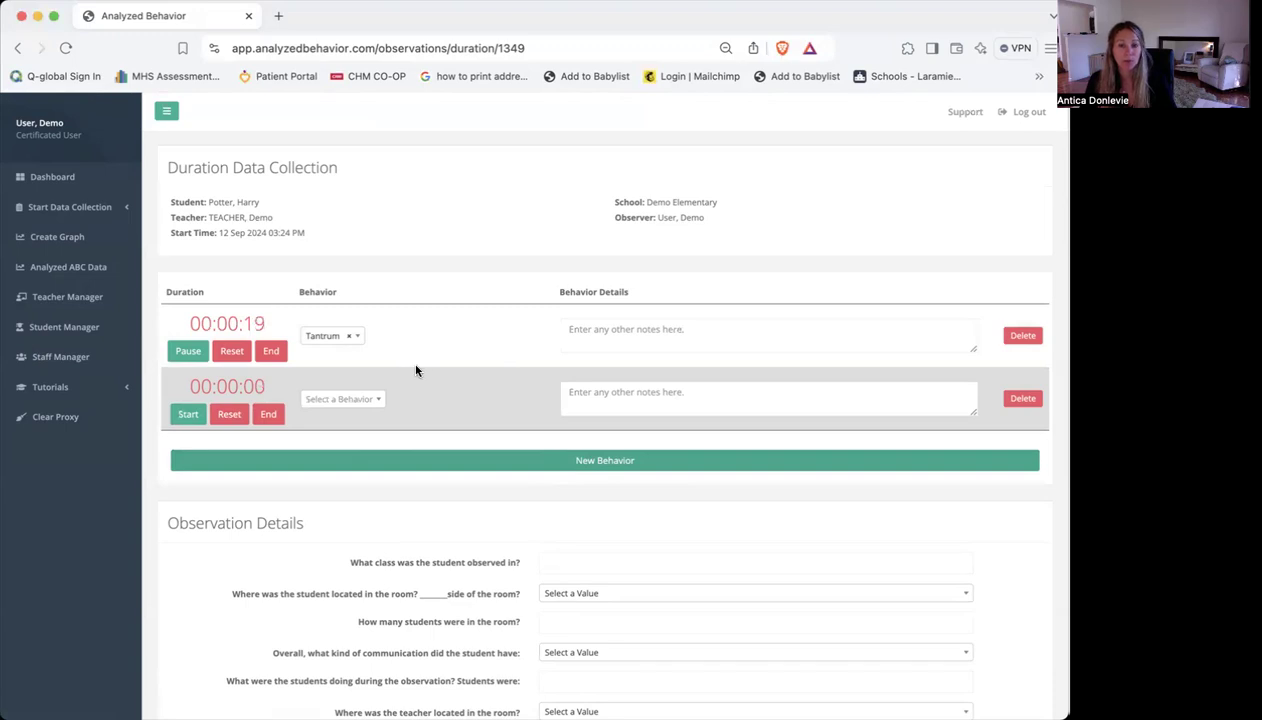
pyautogui.scroll(-1, 370, 400)
pyautogui.click(366, 399)
pyautogui.click(341, 468)
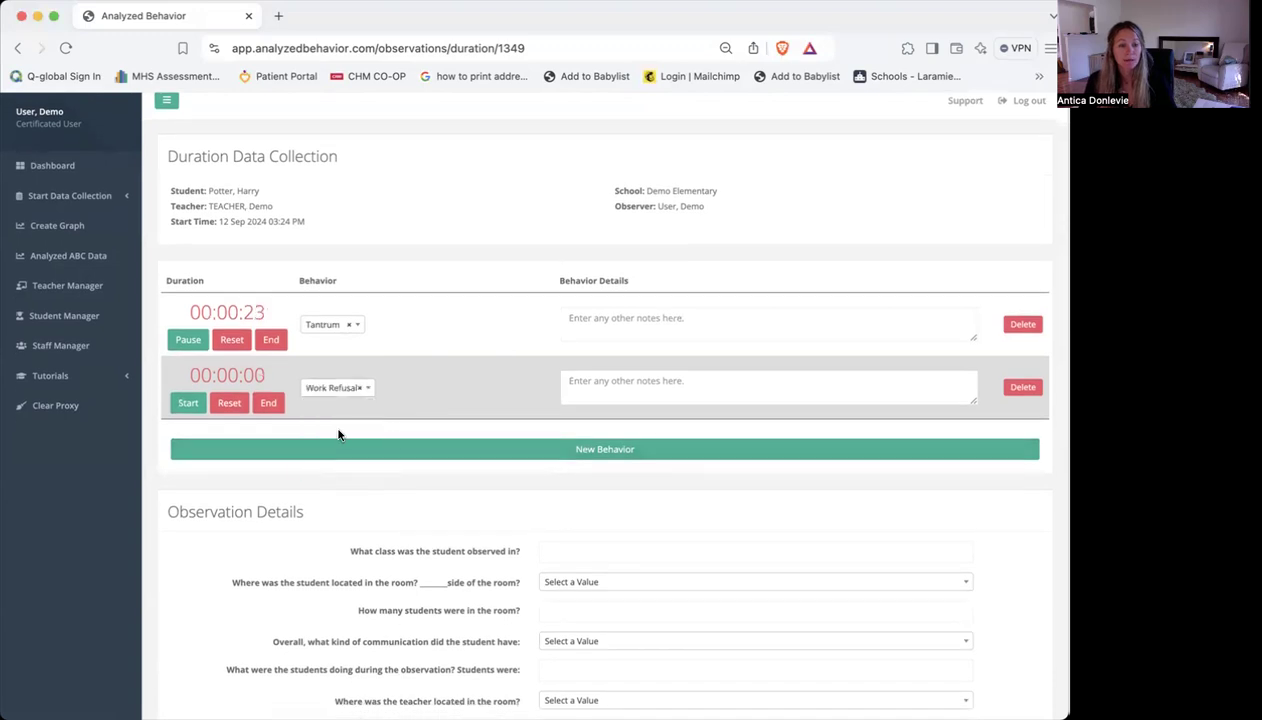
pyautogui.click(188, 402)
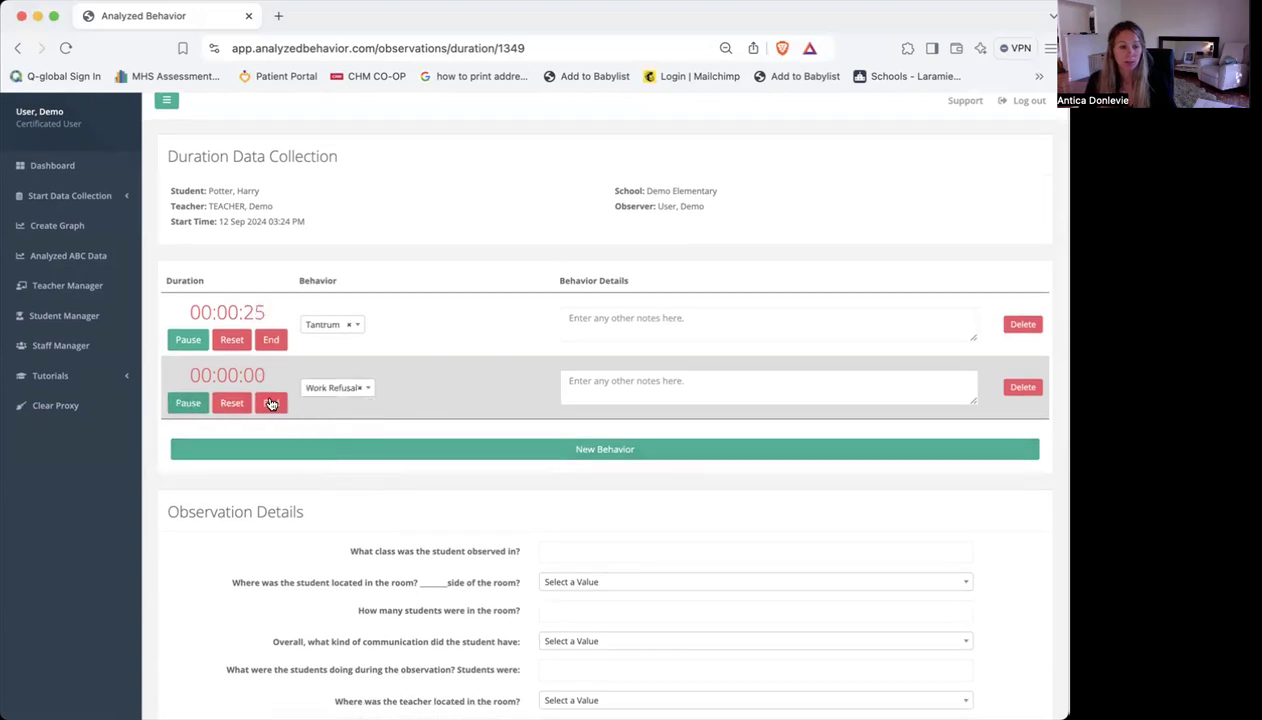
# End the Tantrum timer and the Work Refusal timer, and look over the observation details questions
pyautogui.click(271, 339)
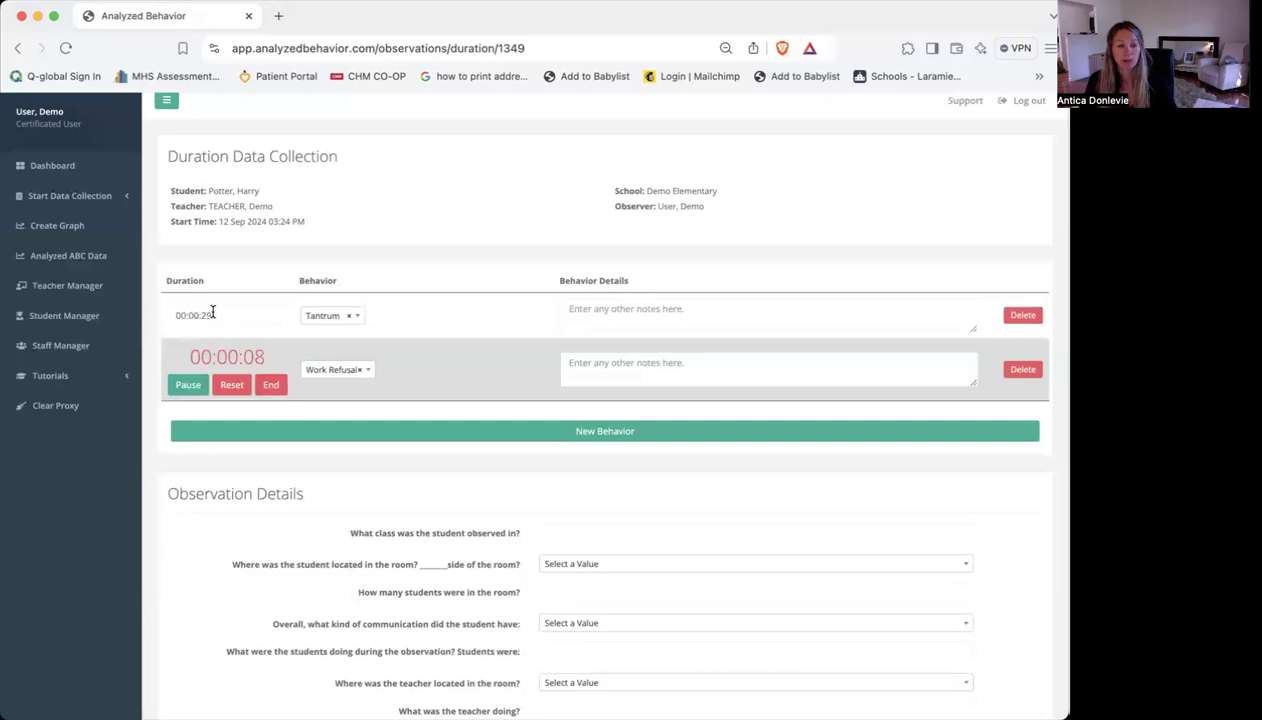
pyautogui.click(273, 389)
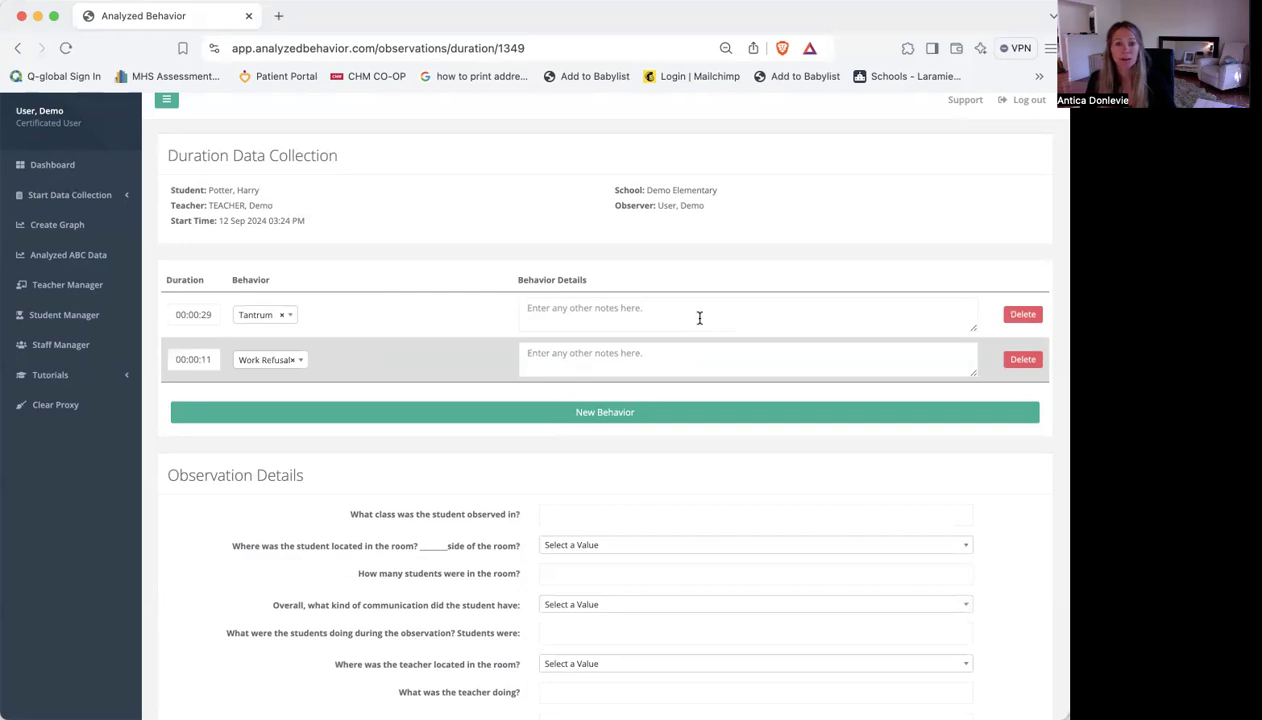
pyautogui.scroll(-5, 722, 313)
pyautogui.scroll(2, 722, 313)
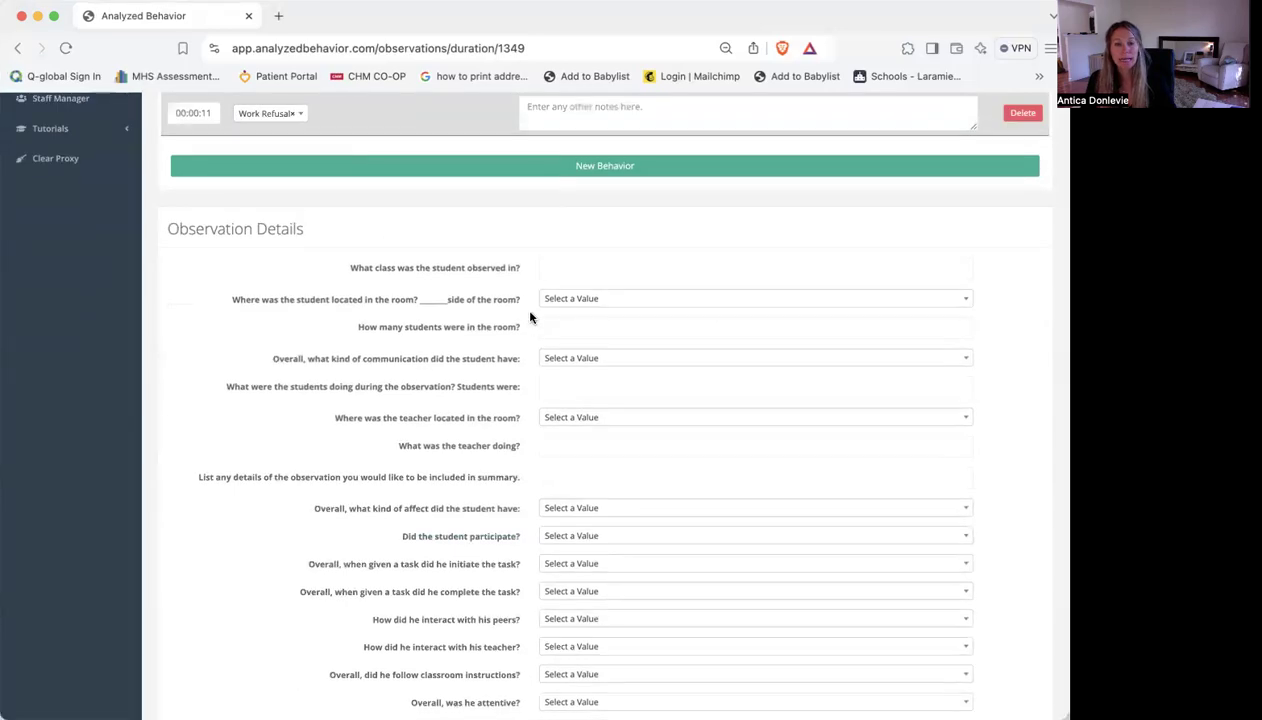
pyautogui.scroll(3, 530, 317)
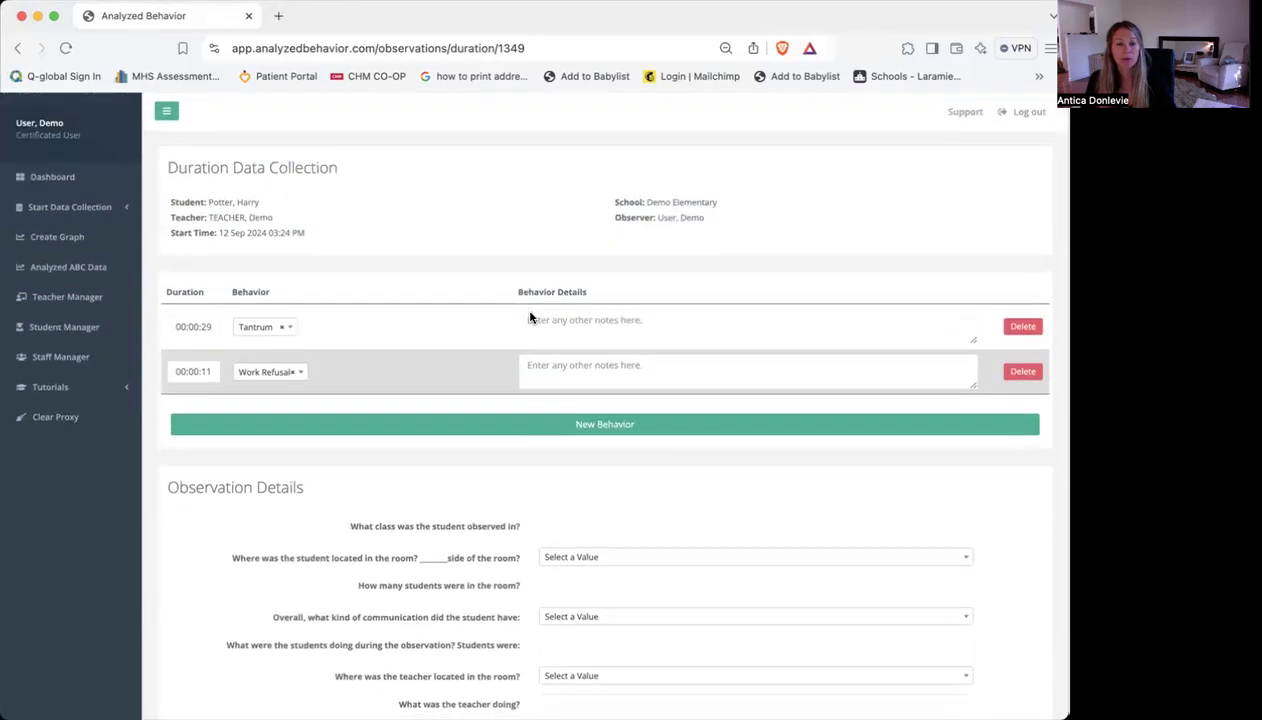
# End the duration data collection and open the observation's summary
pyautogui.scroll(-2, 530, 317)
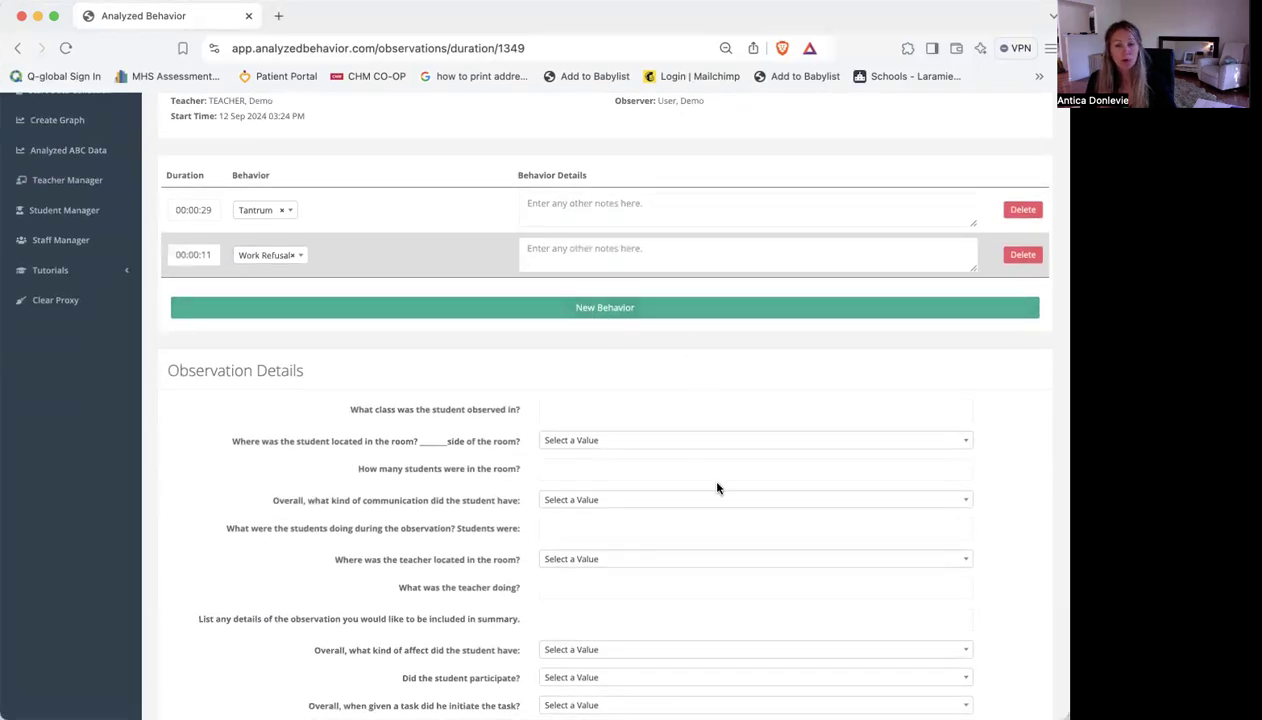
pyautogui.scroll(-5, 717, 488)
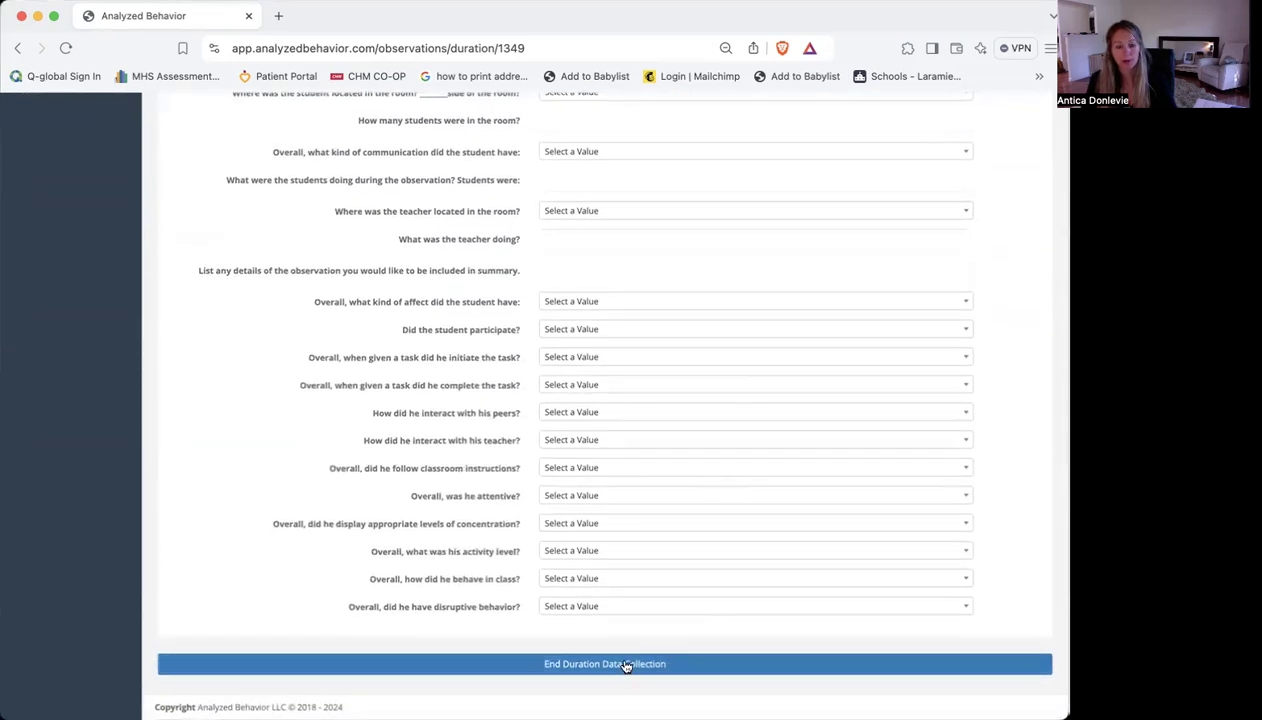
pyautogui.click(516, 669)
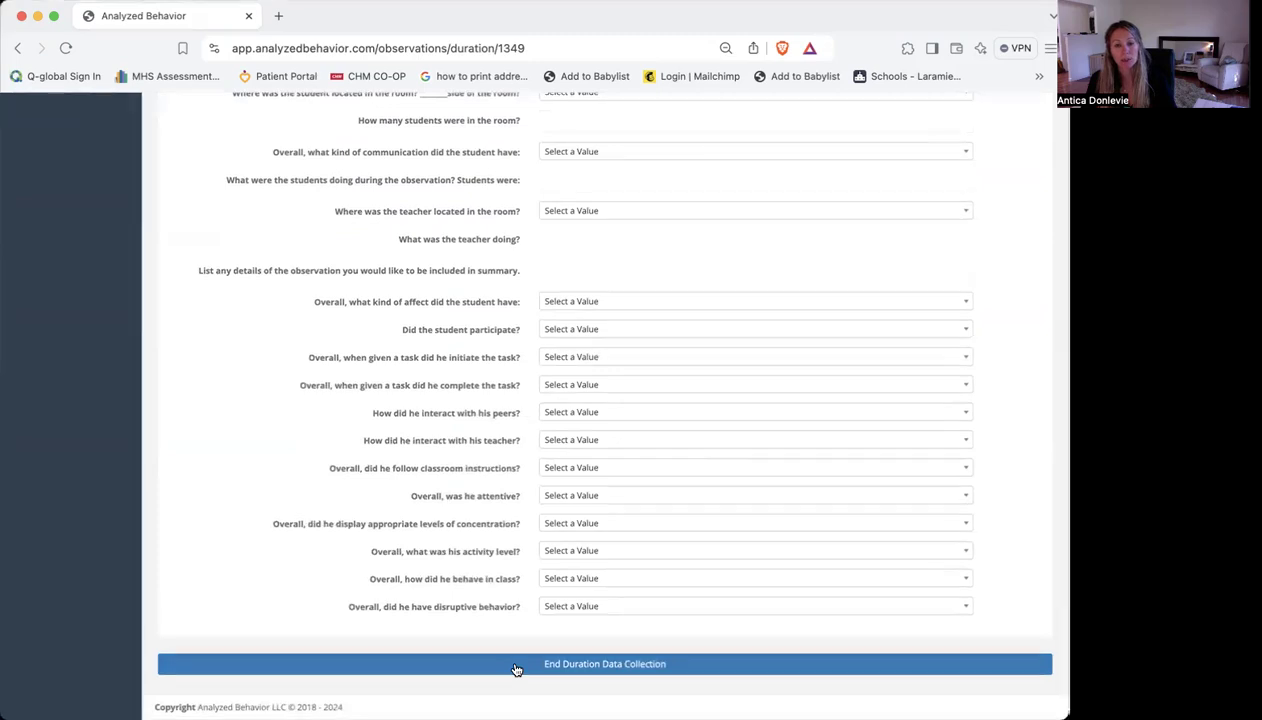
pyautogui.click(789, 236)
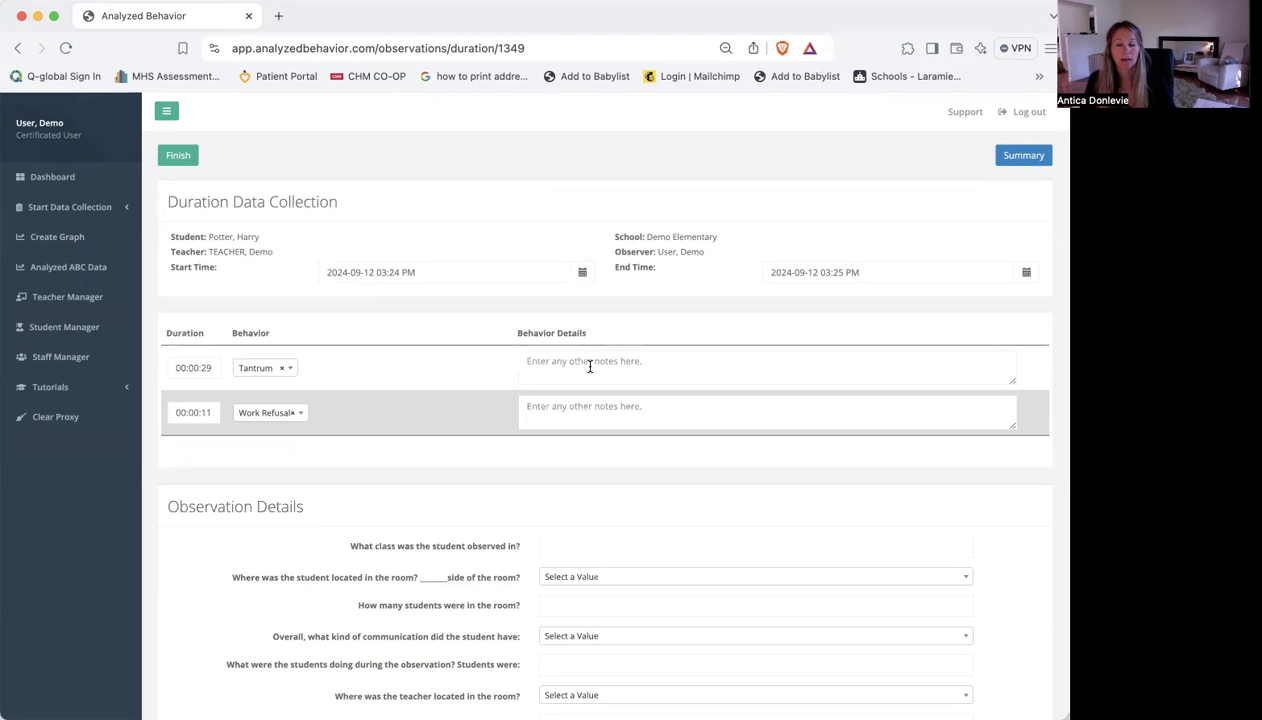
pyautogui.click(1017, 160)
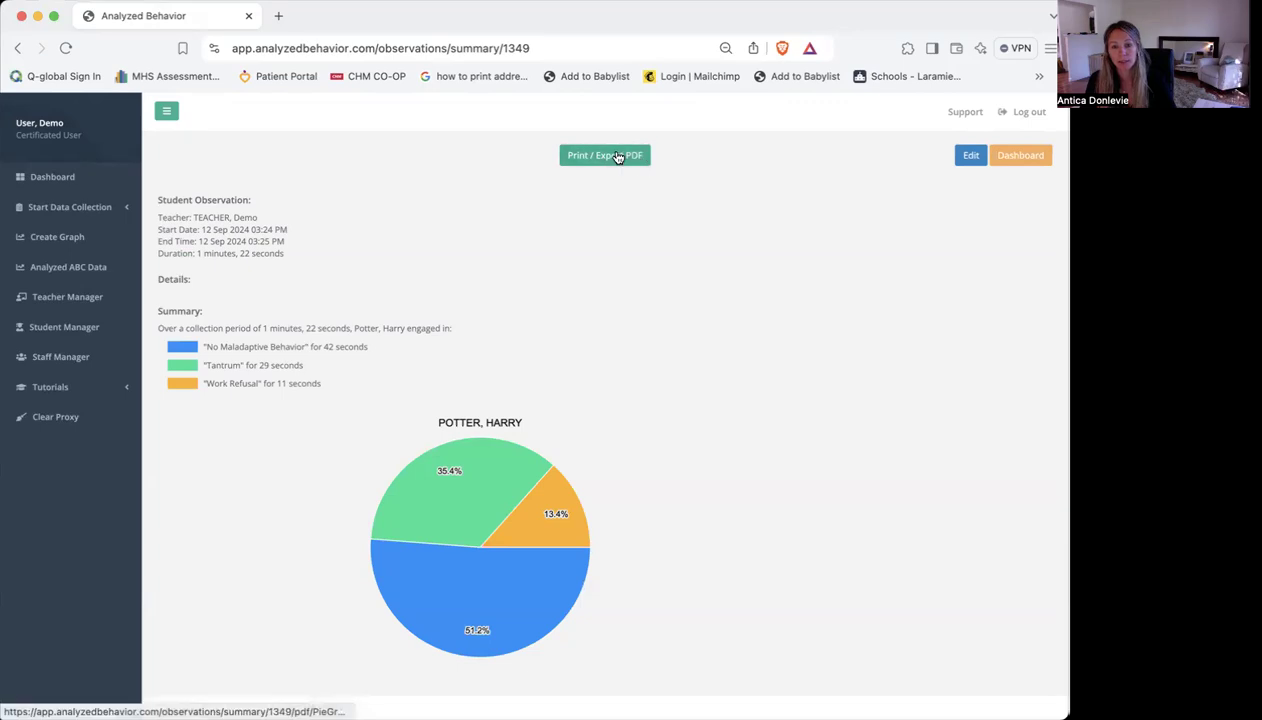
# Set up a new interval data collection with the student listed just before Student 1 and "Teacher 2, Demo" as the teacher
pyautogui.click(63, 184)
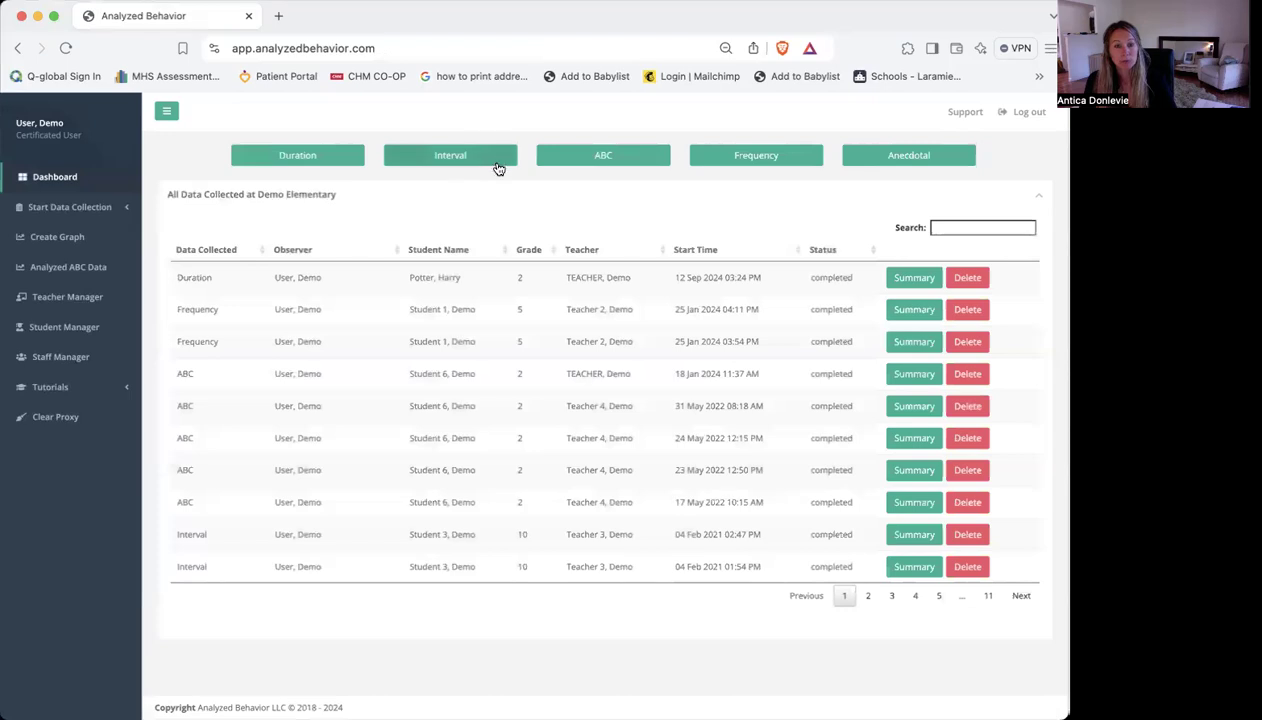
pyautogui.click(497, 163)
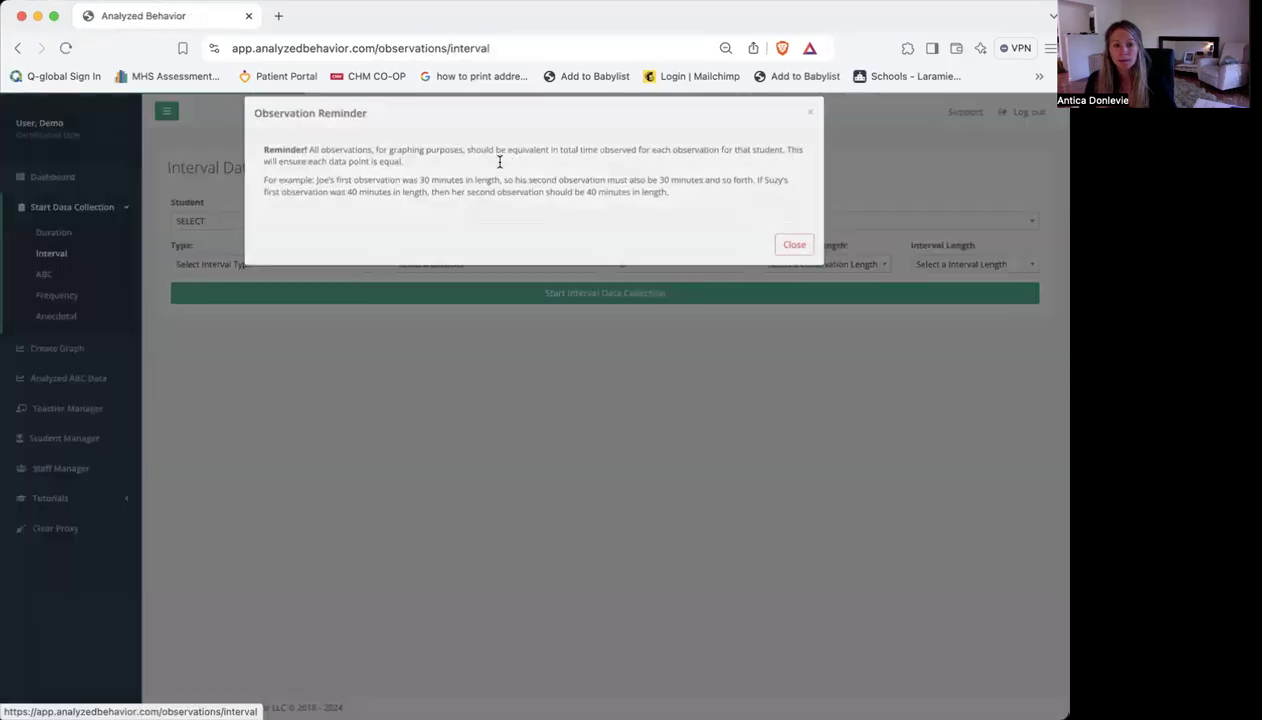
pyautogui.click(789, 260)
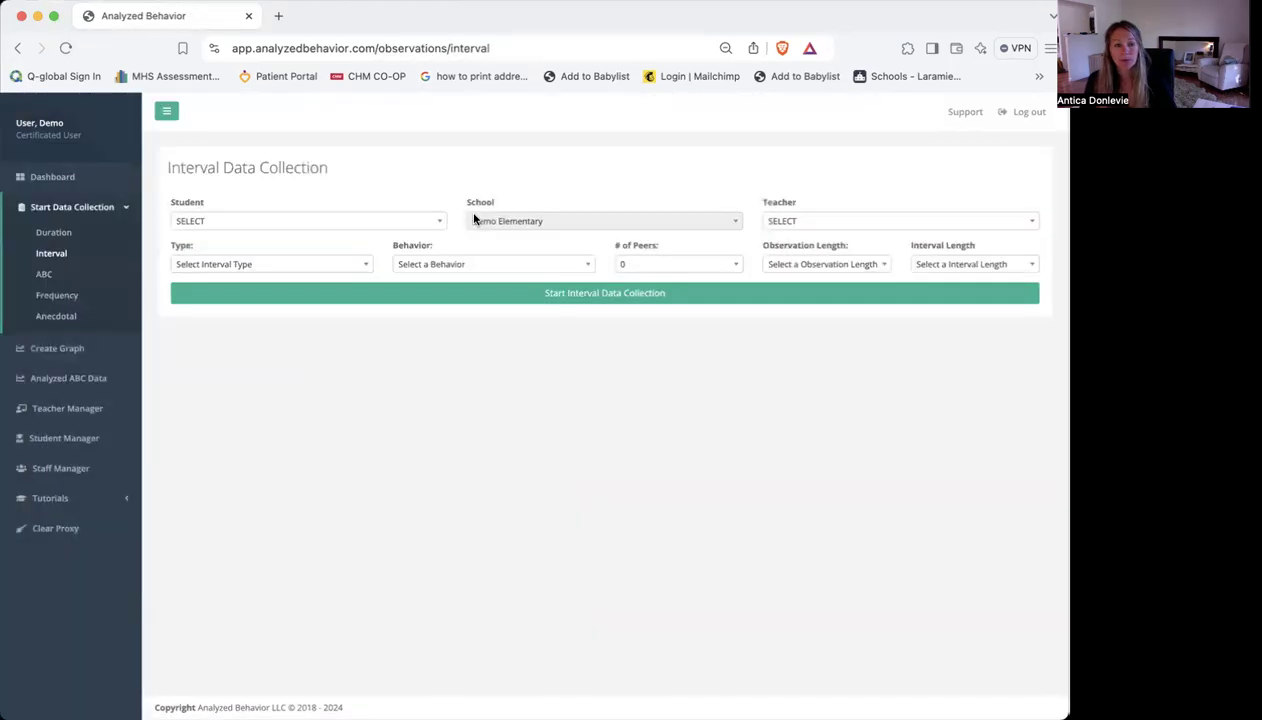
pyautogui.click(327, 221)
pyautogui.click(280, 305)
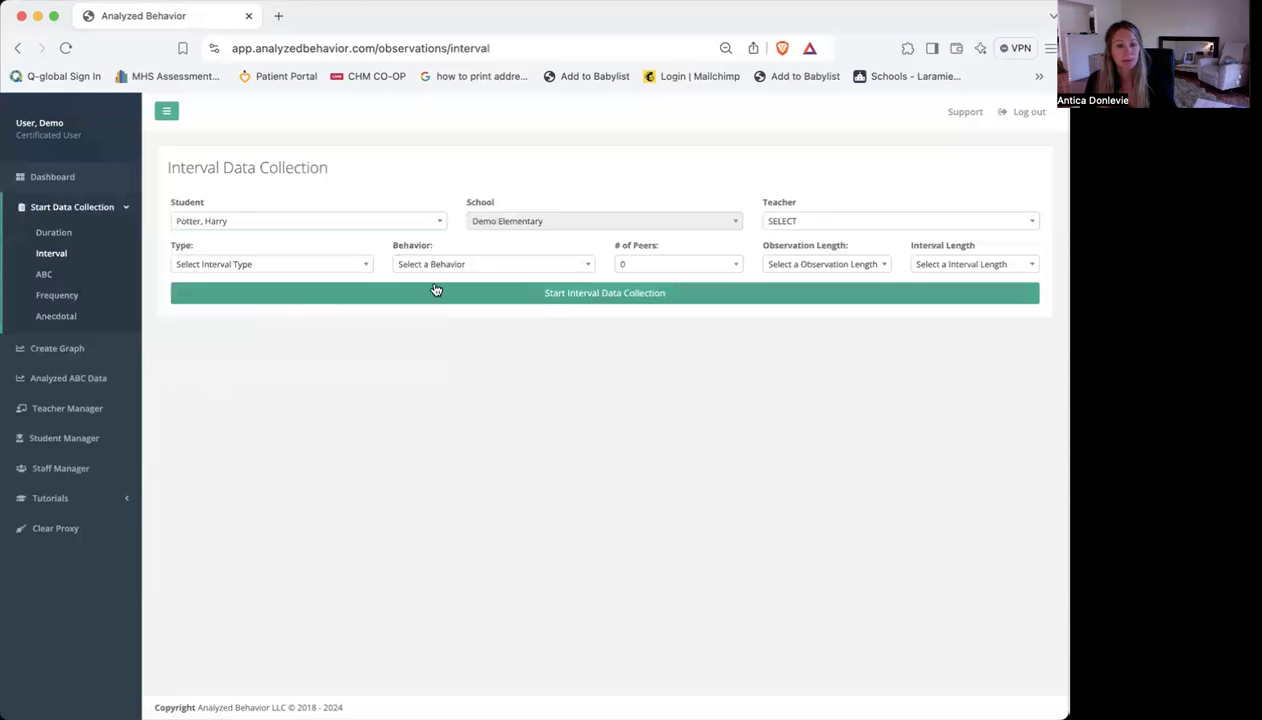
pyautogui.click(817, 228)
pyautogui.click(817, 301)
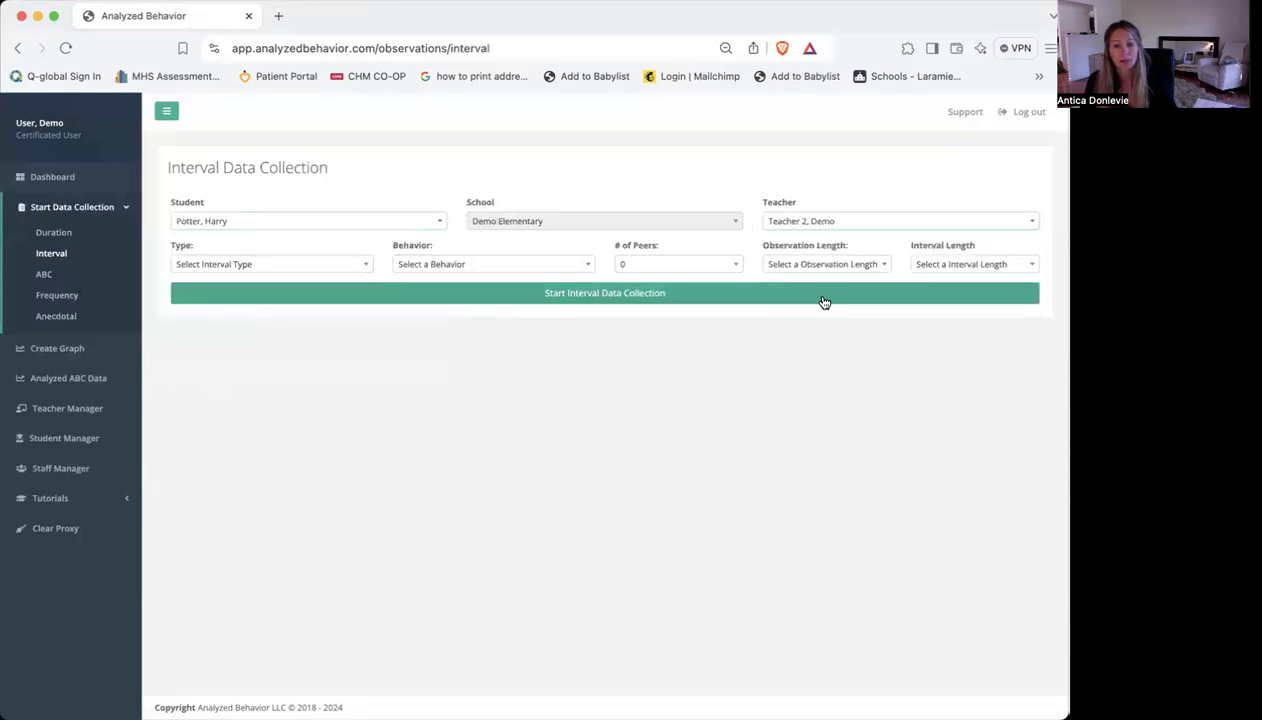
# Set the interval type to Momentary Time Sampling and the behavior to Verbal Protest
pyautogui.click(298, 268)
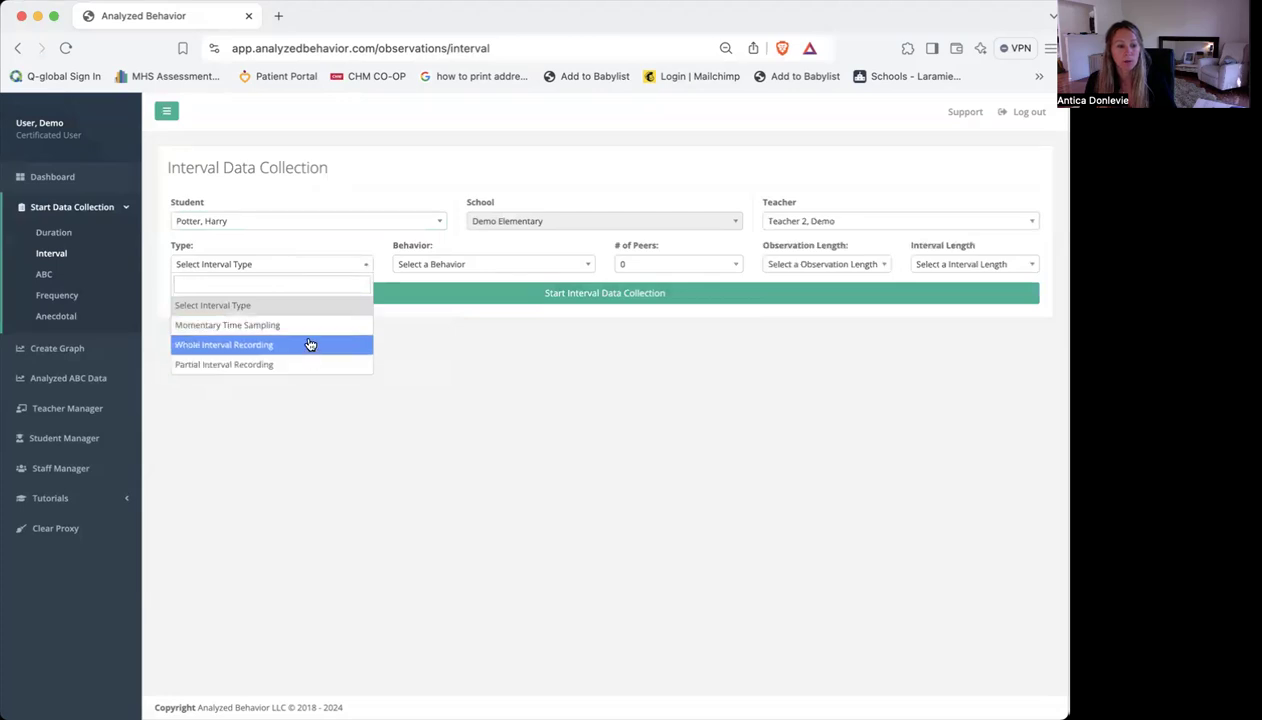
pyautogui.click(310, 327)
pyautogui.click(469, 268)
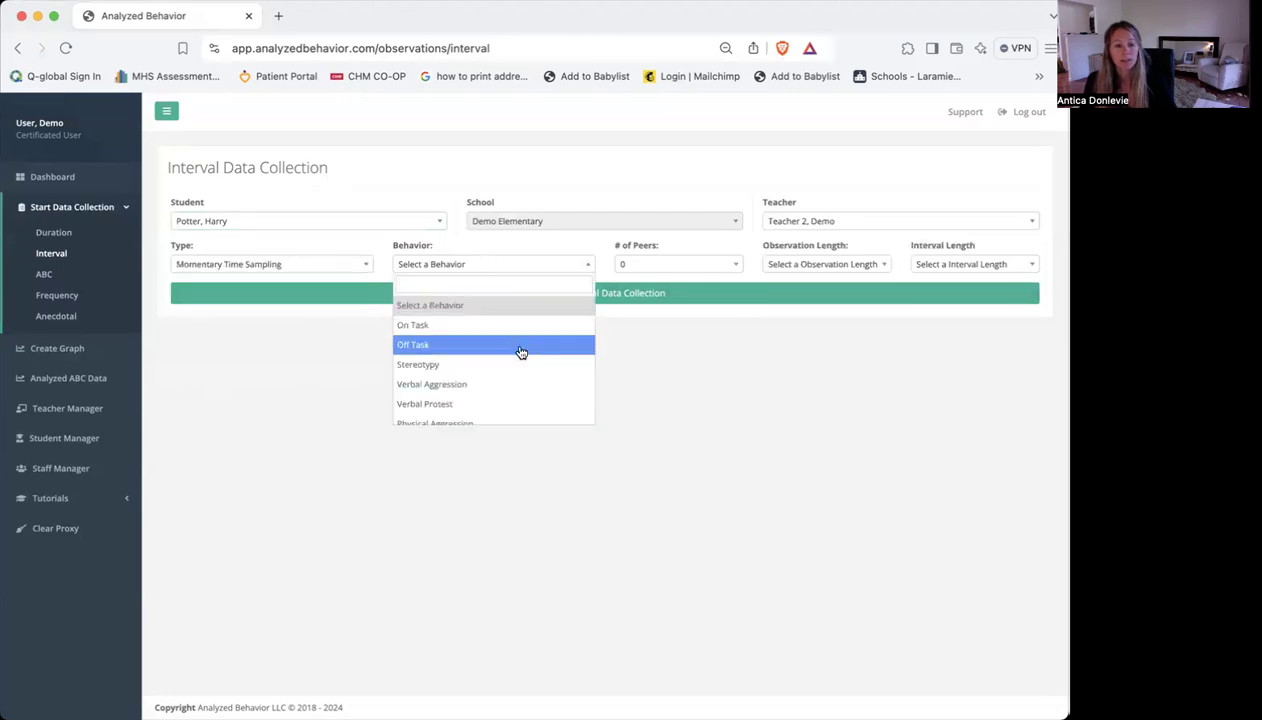
pyautogui.scroll(-2, 519, 350)
pyautogui.scroll(2, 519, 350)
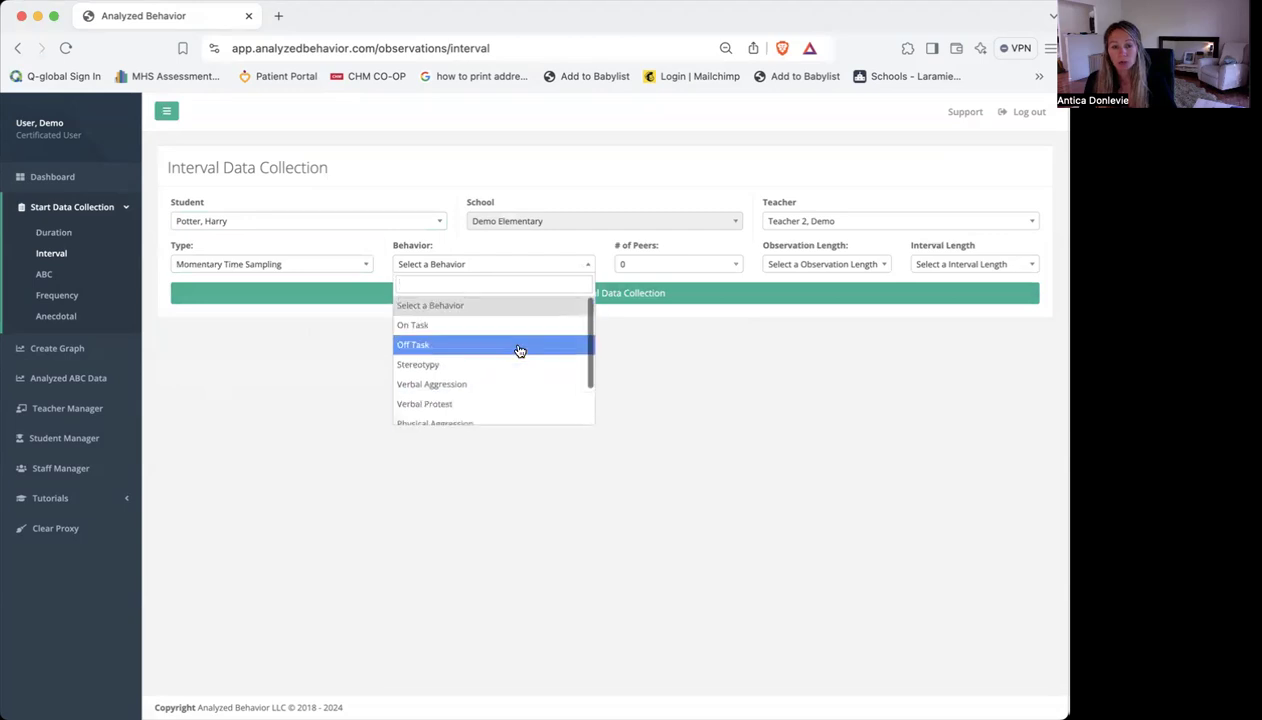
pyautogui.scroll(-2, 519, 350)
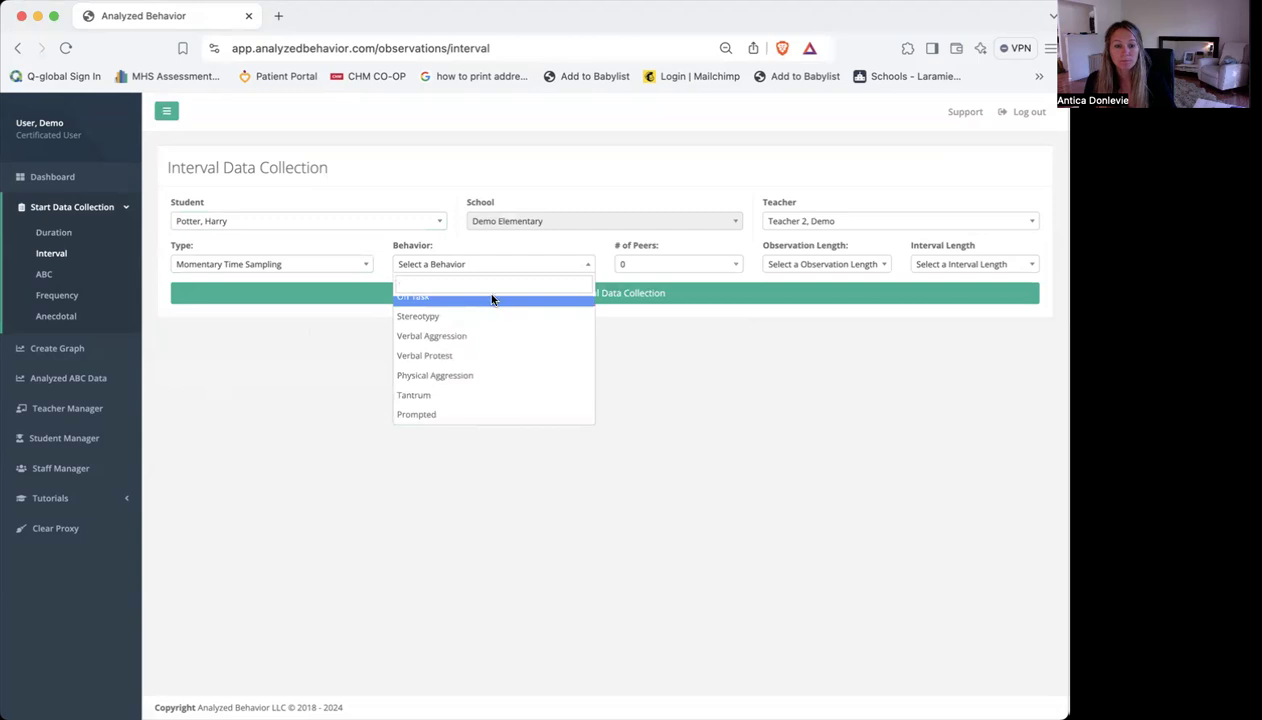
pyautogui.click(481, 359)
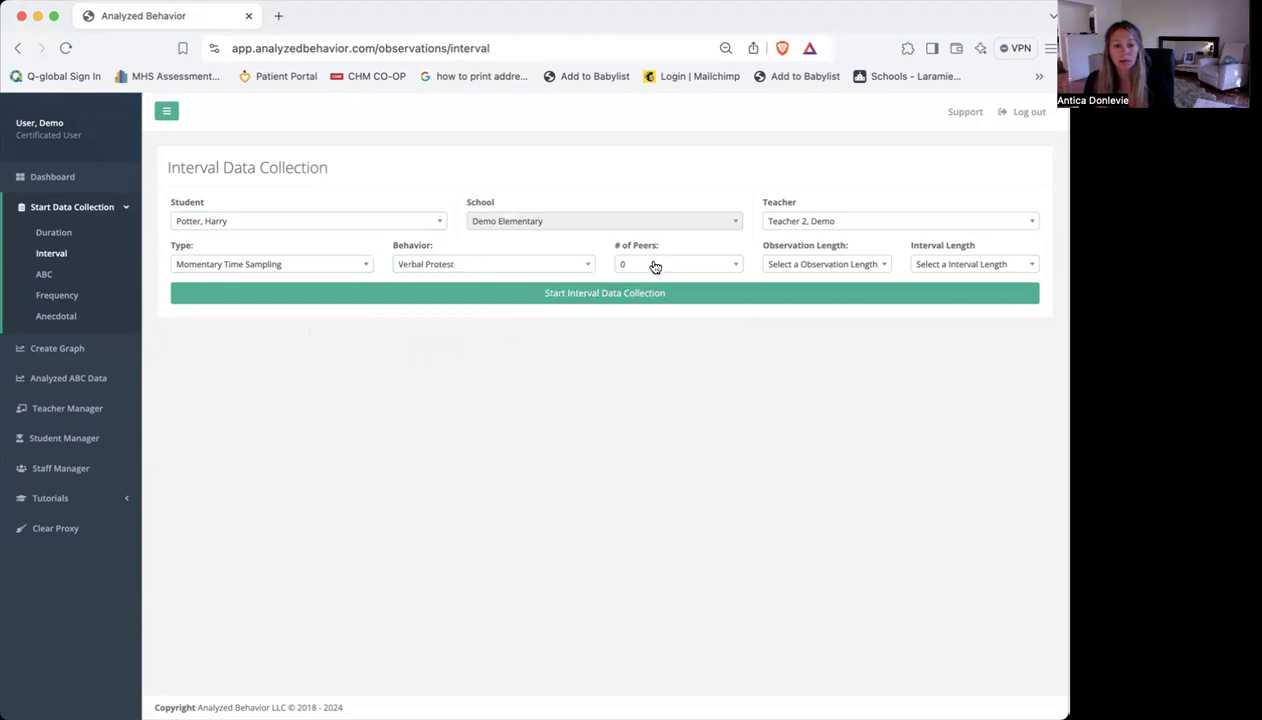
# Set 1 peer, an observation length of 20 mins and an interval length of 20 seconds, and start the interval data collection
pyautogui.click(700, 265)
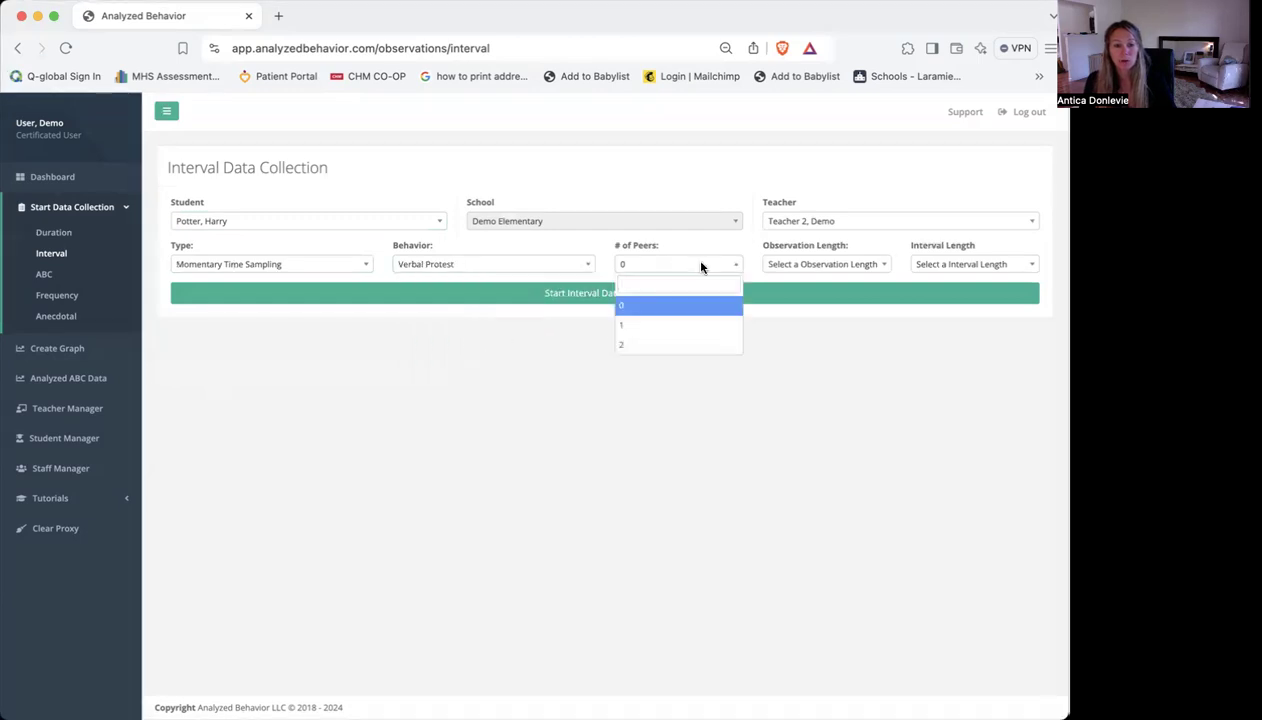
pyautogui.click(647, 327)
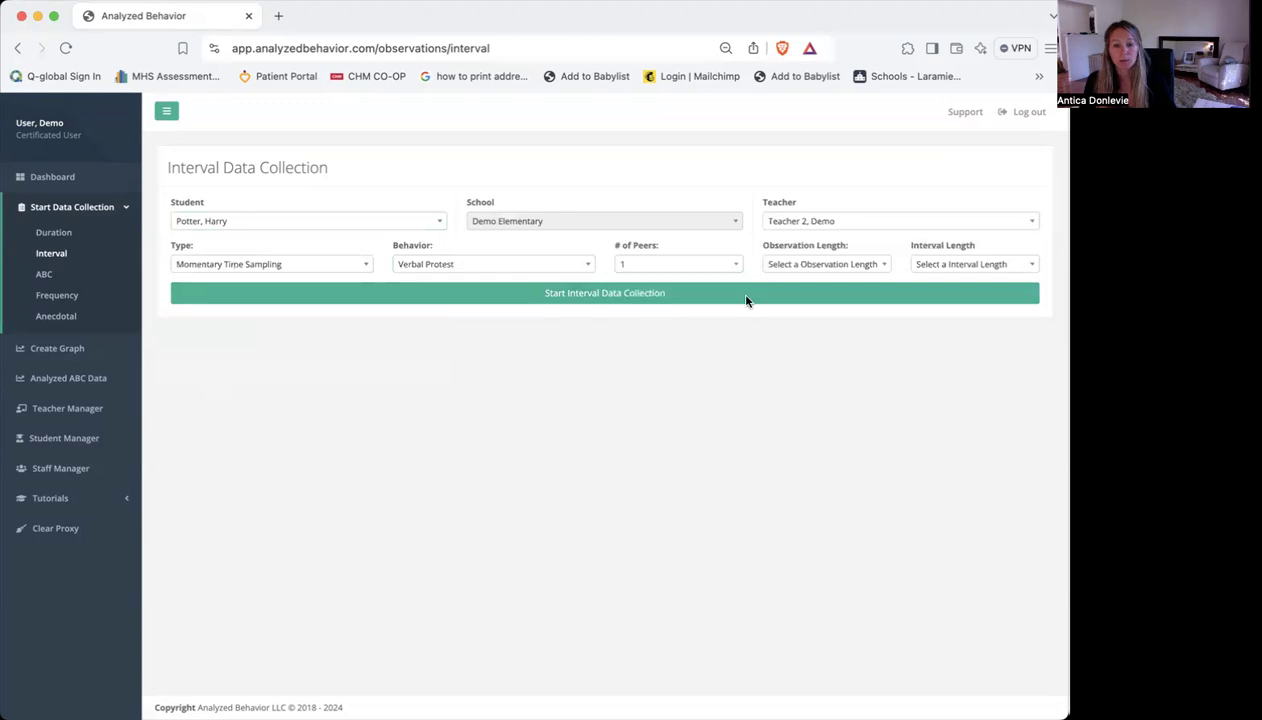
pyautogui.click(830, 266)
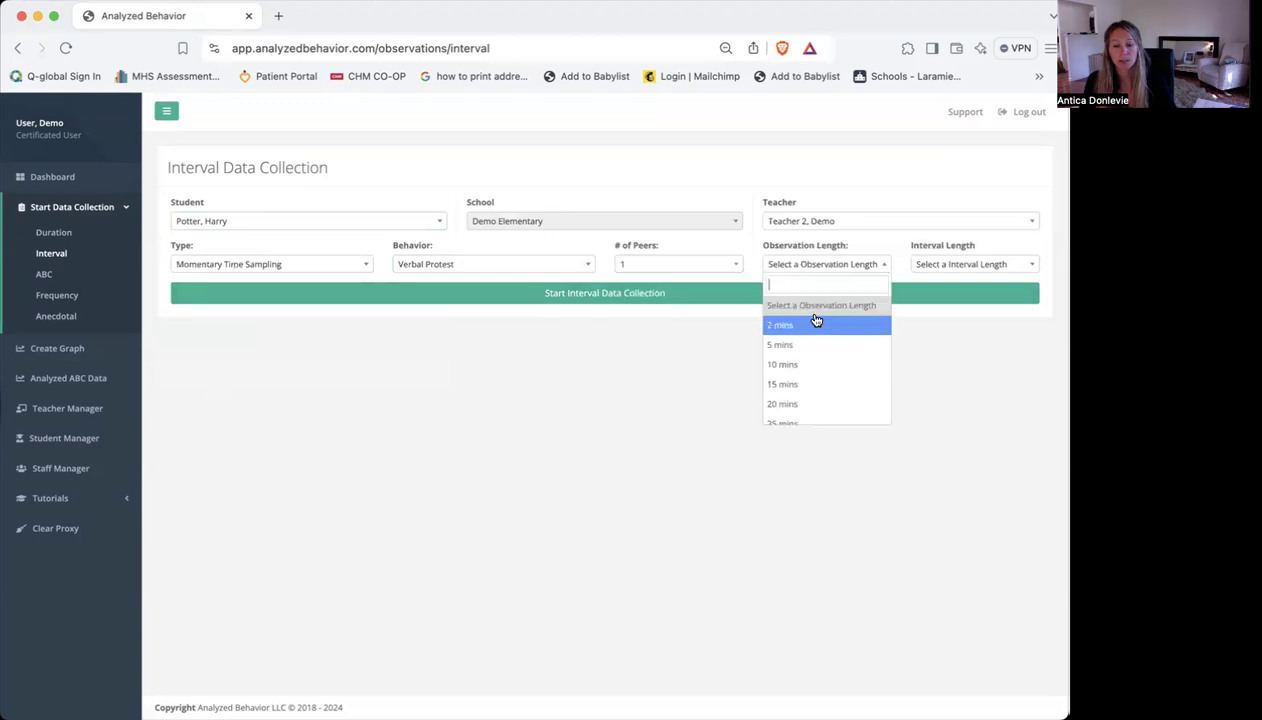
pyautogui.click(815, 405)
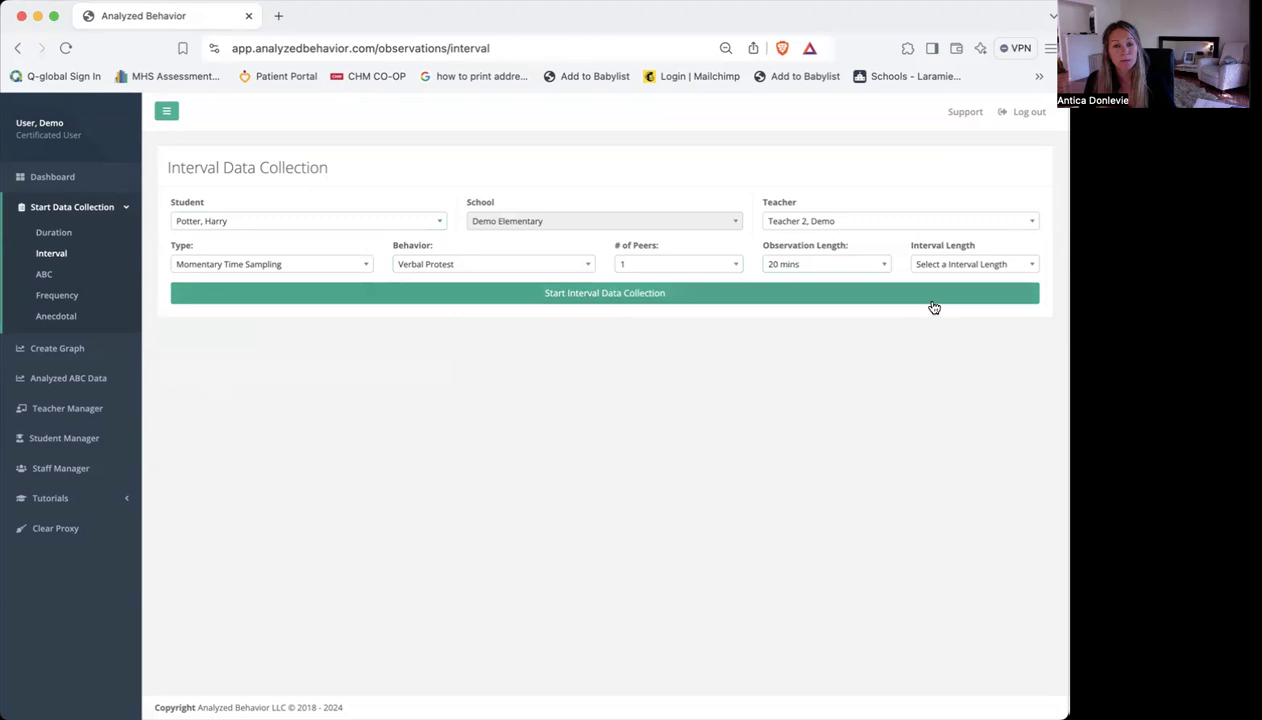
pyautogui.click(947, 268)
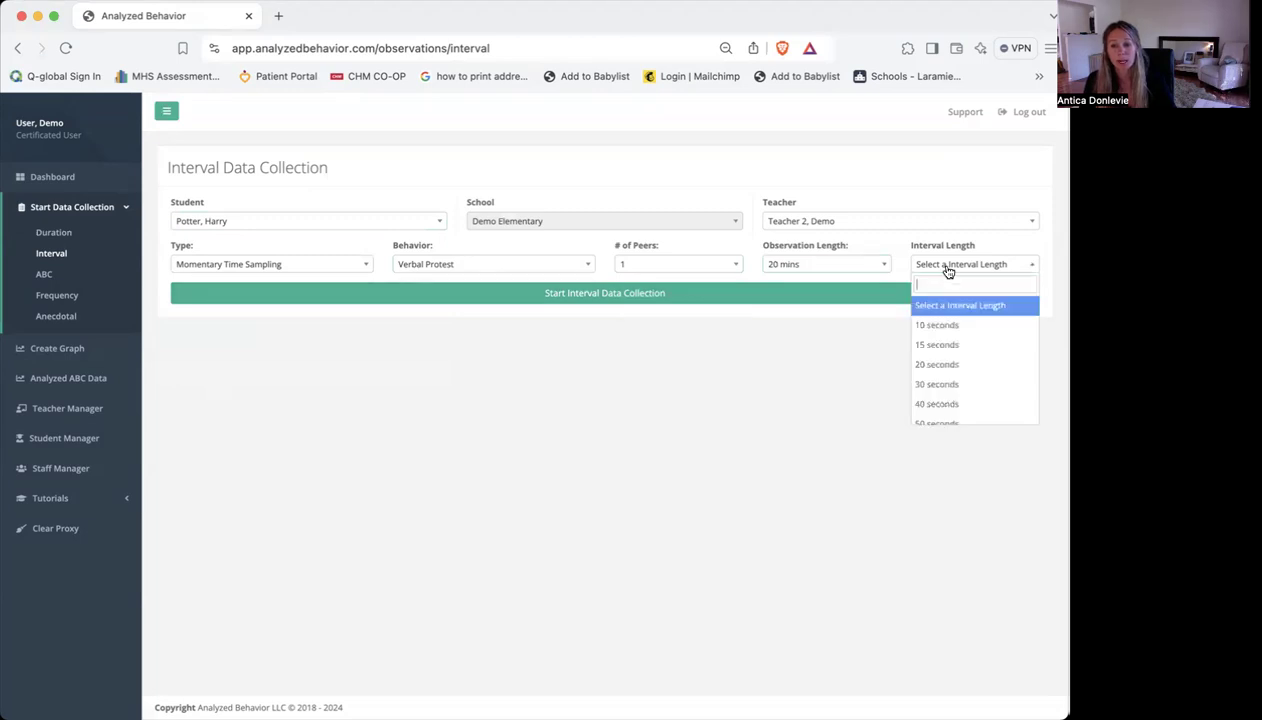
pyautogui.click(960, 371)
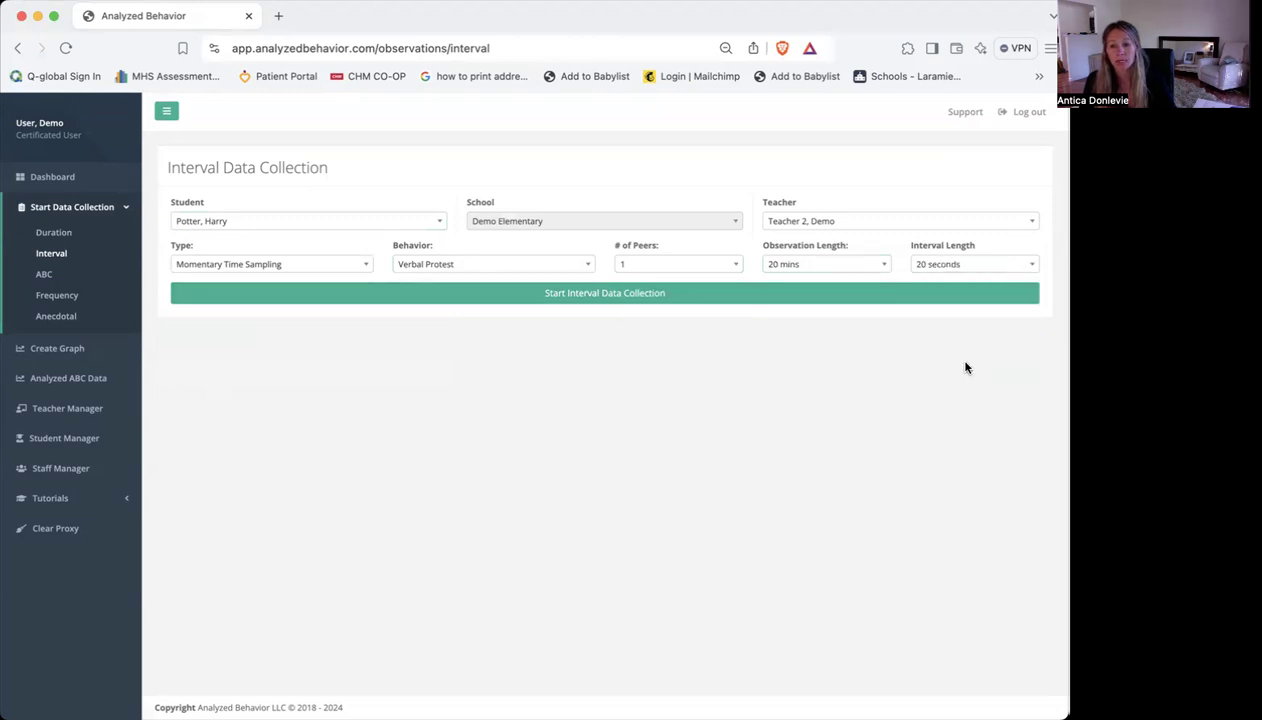
pyautogui.click(590, 302)
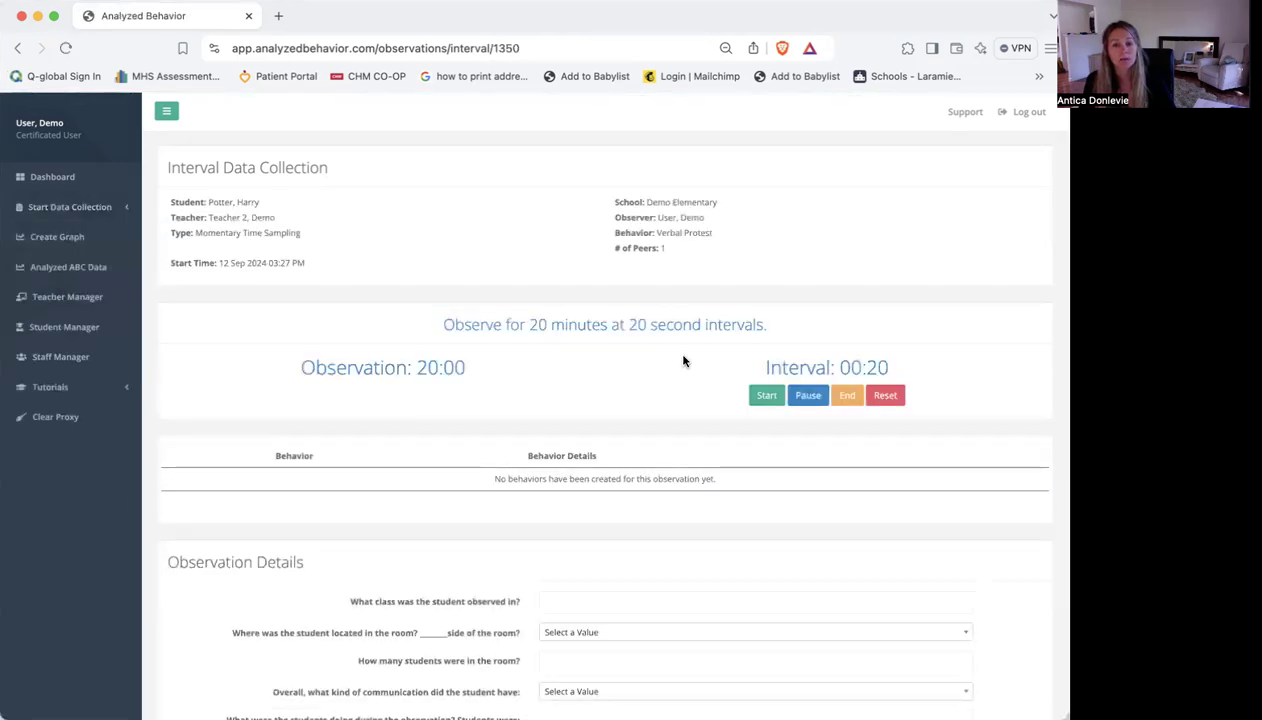
# Start the observation timer and mark the student's Verbal Protest as Yes for Interval #2
pyautogui.click(765, 396)
pyautogui.scroll(-2, 428, 436)
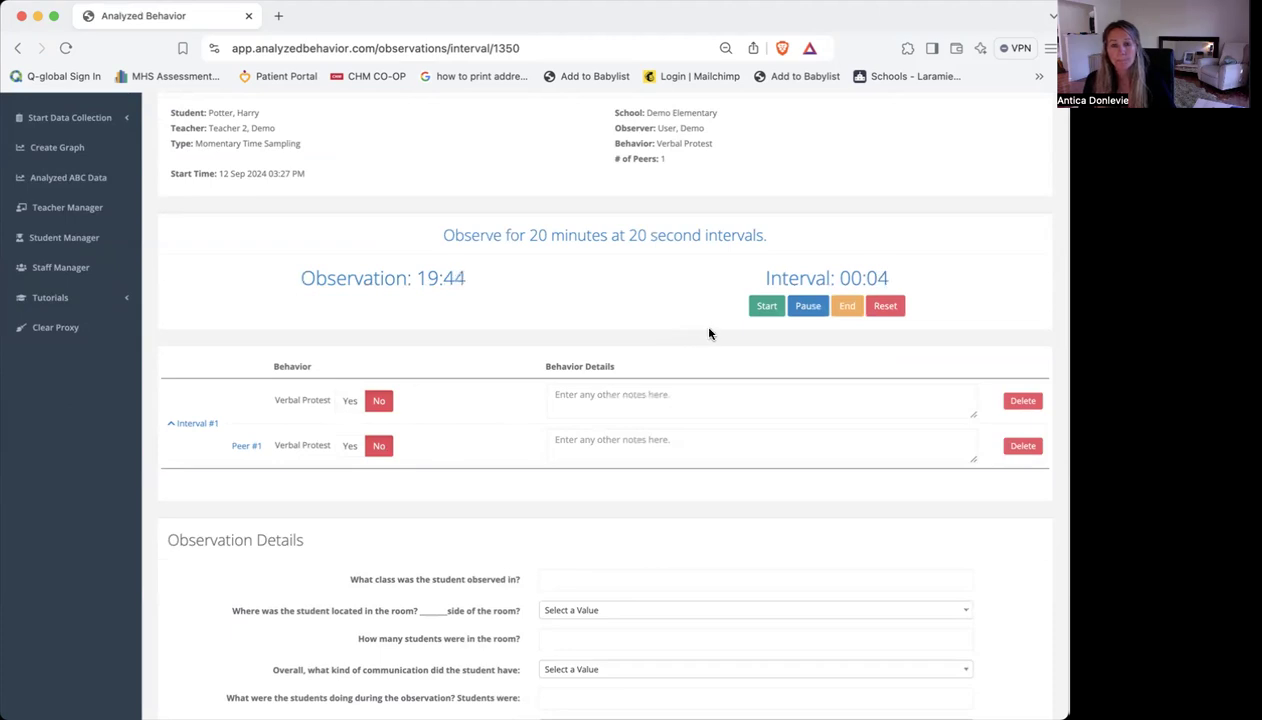
pyautogui.click(765, 311)
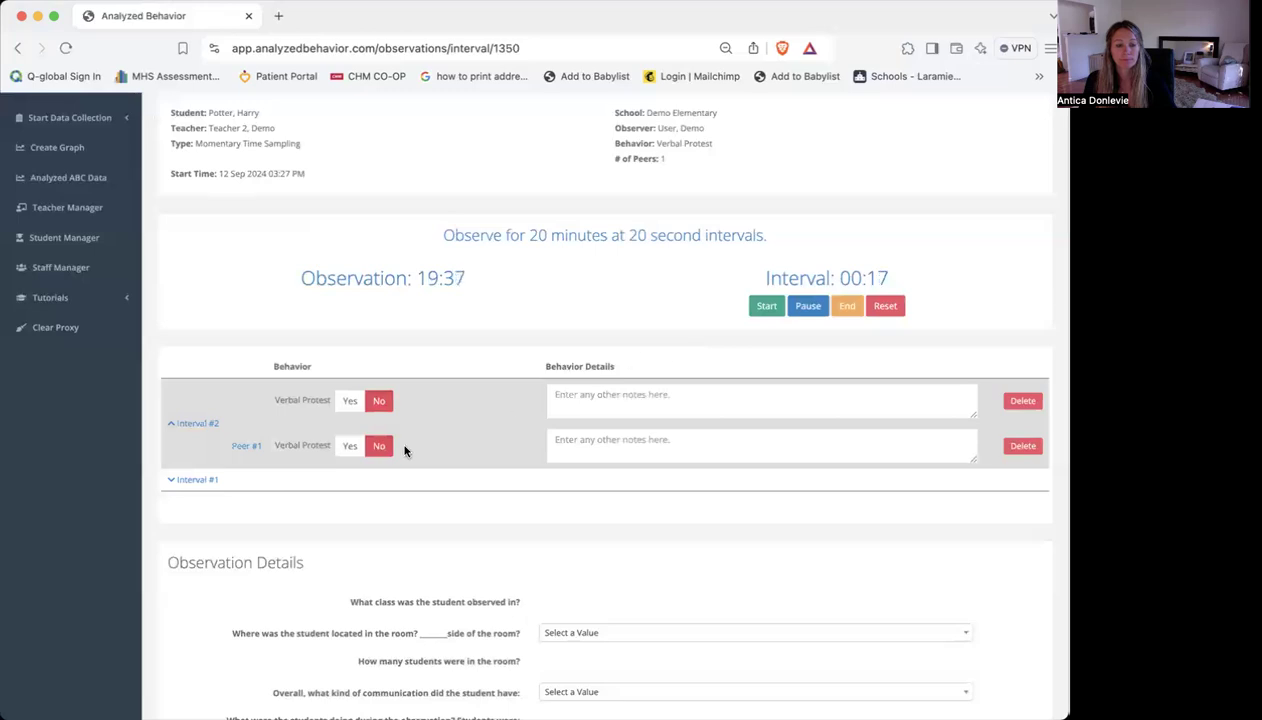
pyautogui.click(170, 484)
pyautogui.click(169, 511)
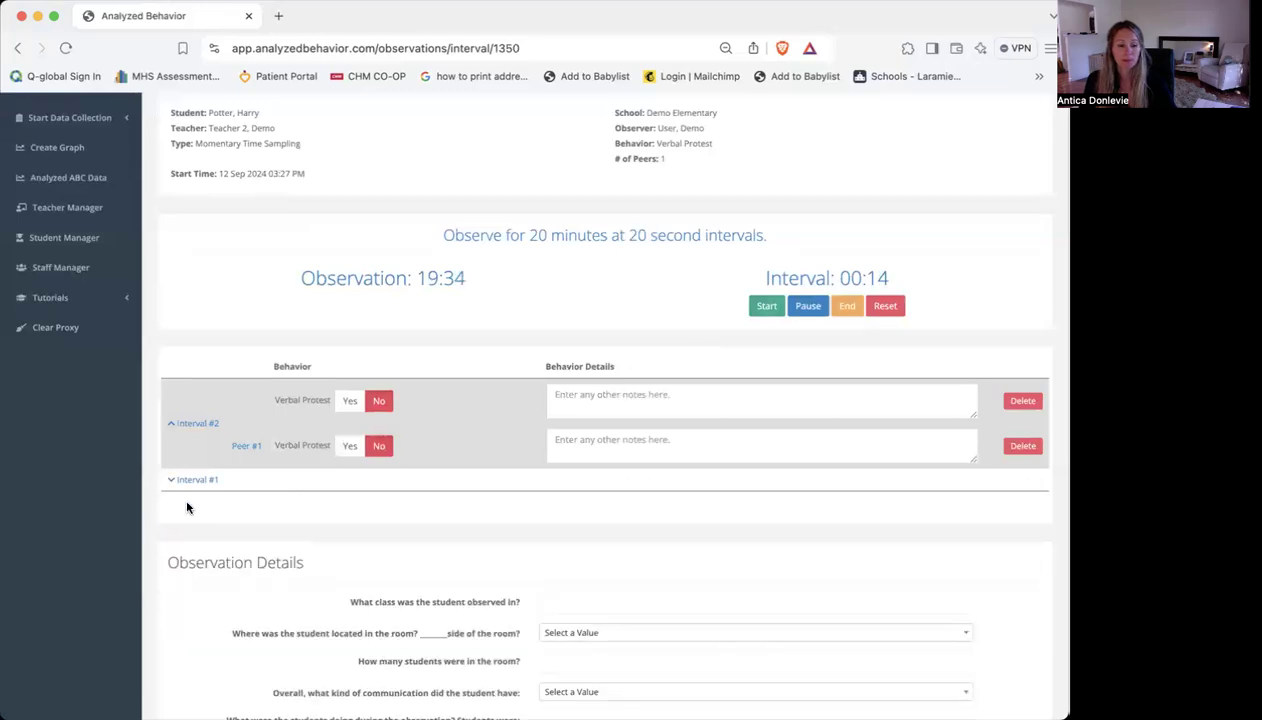
pyautogui.click(345, 401)
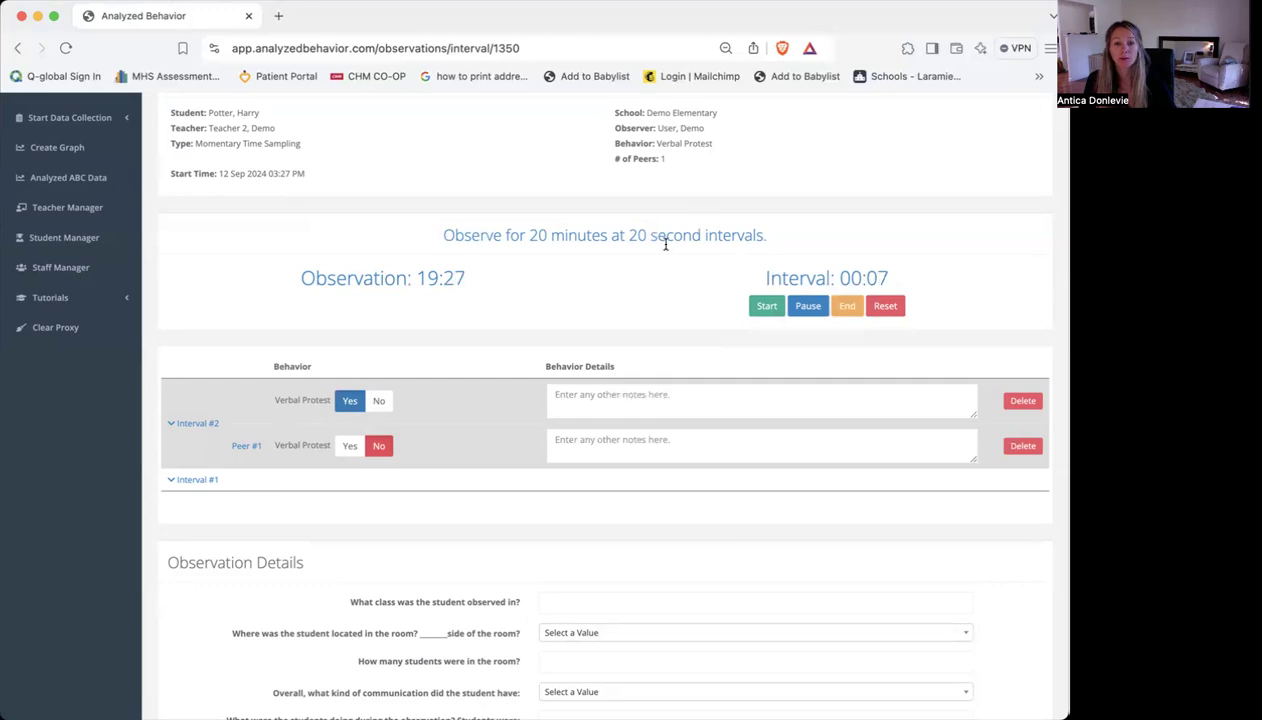
# End the interval data collection and review the observation's summary with the pie graphs for the student and Peer #1
pyautogui.scroll(-10, 584, 279)
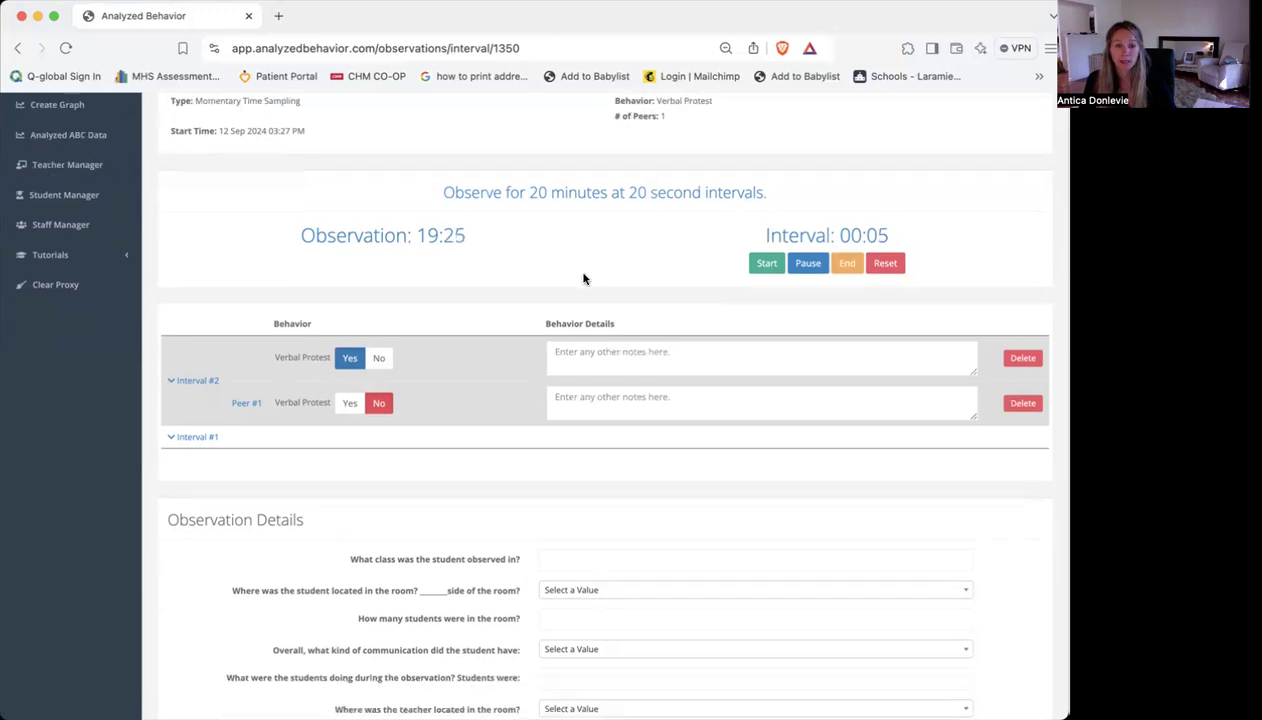
pyautogui.click(615, 663)
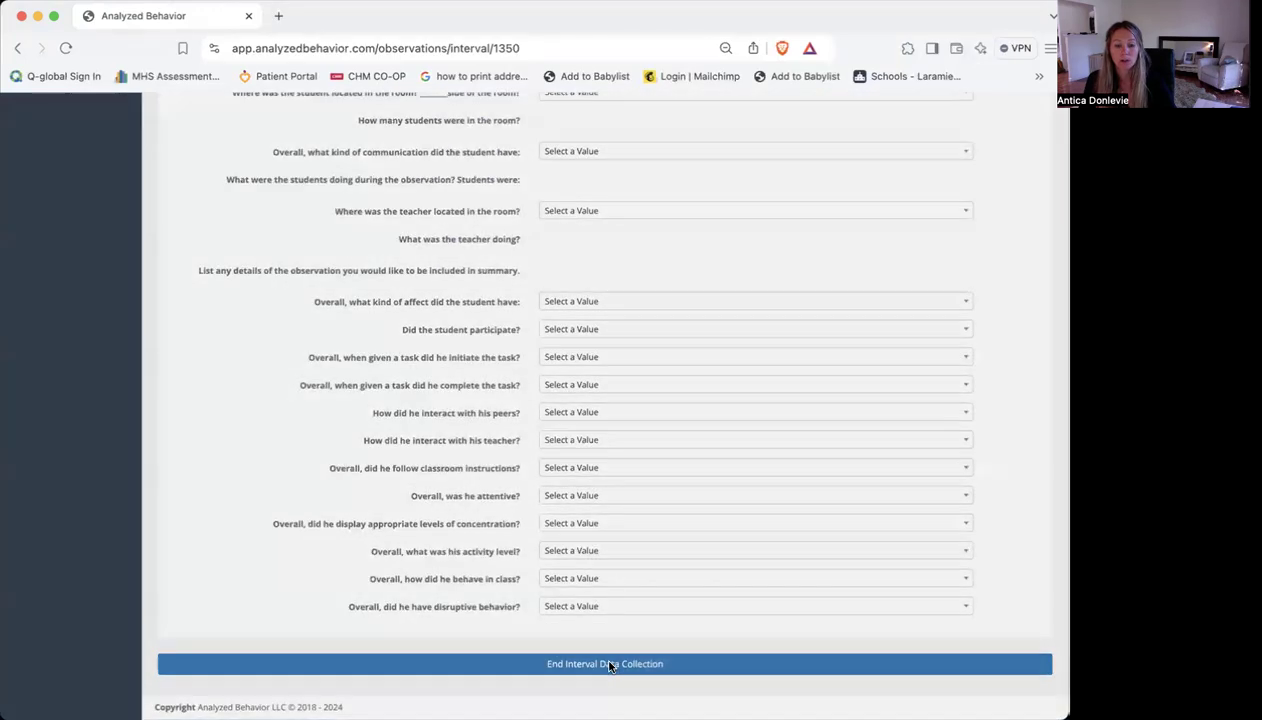
pyautogui.click(791, 236)
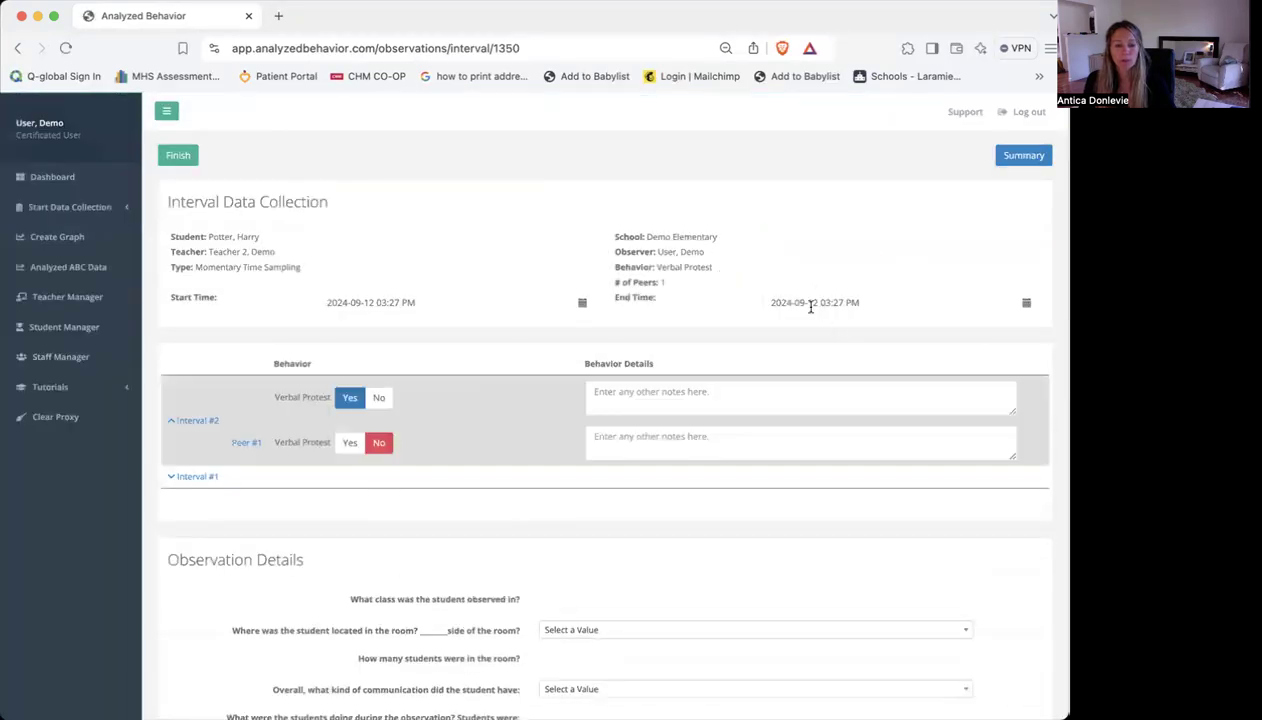
pyautogui.click(1020, 158)
pyautogui.scroll(-2, 711, 340)
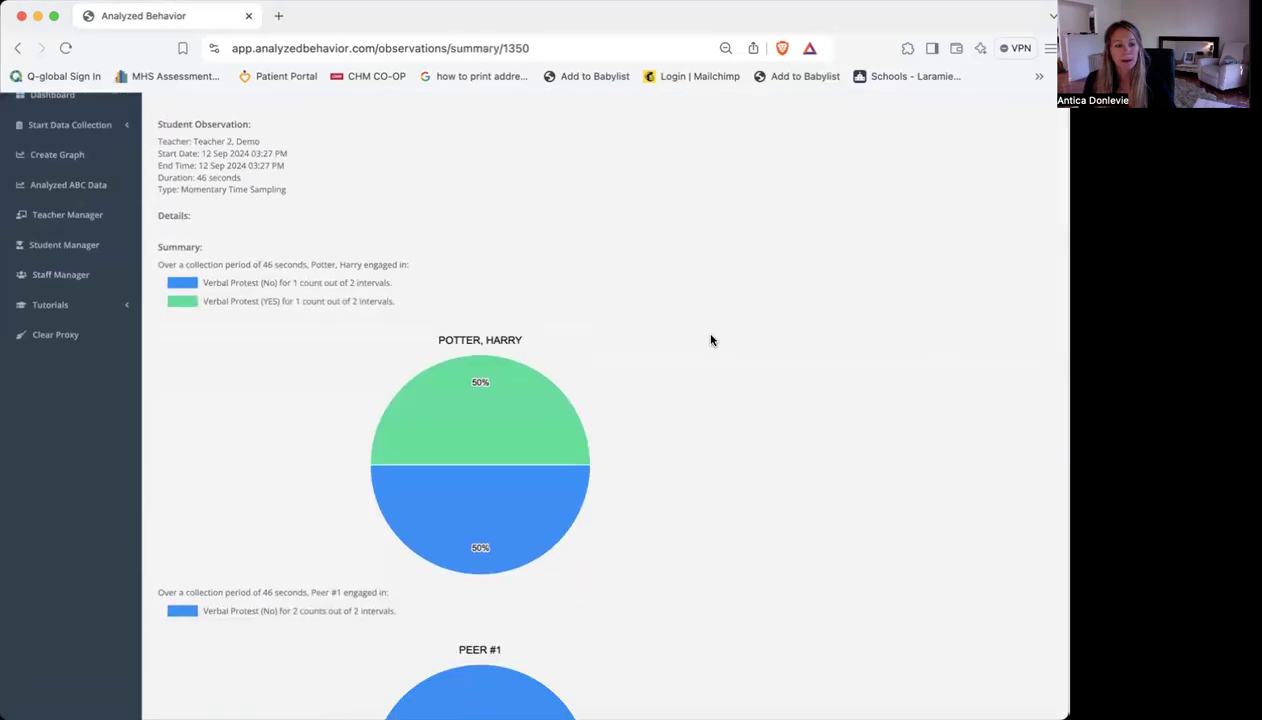
pyautogui.scroll(-3, 711, 340)
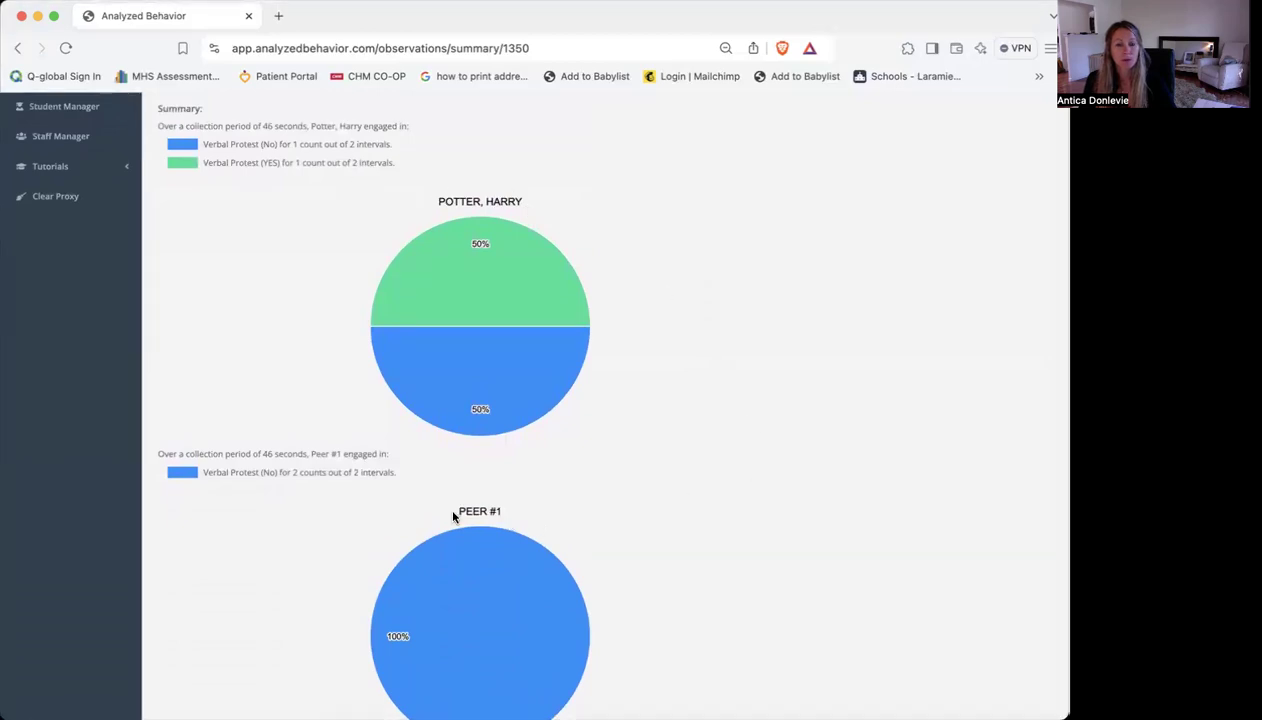
pyautogui.scroll(-2, 718, 474)
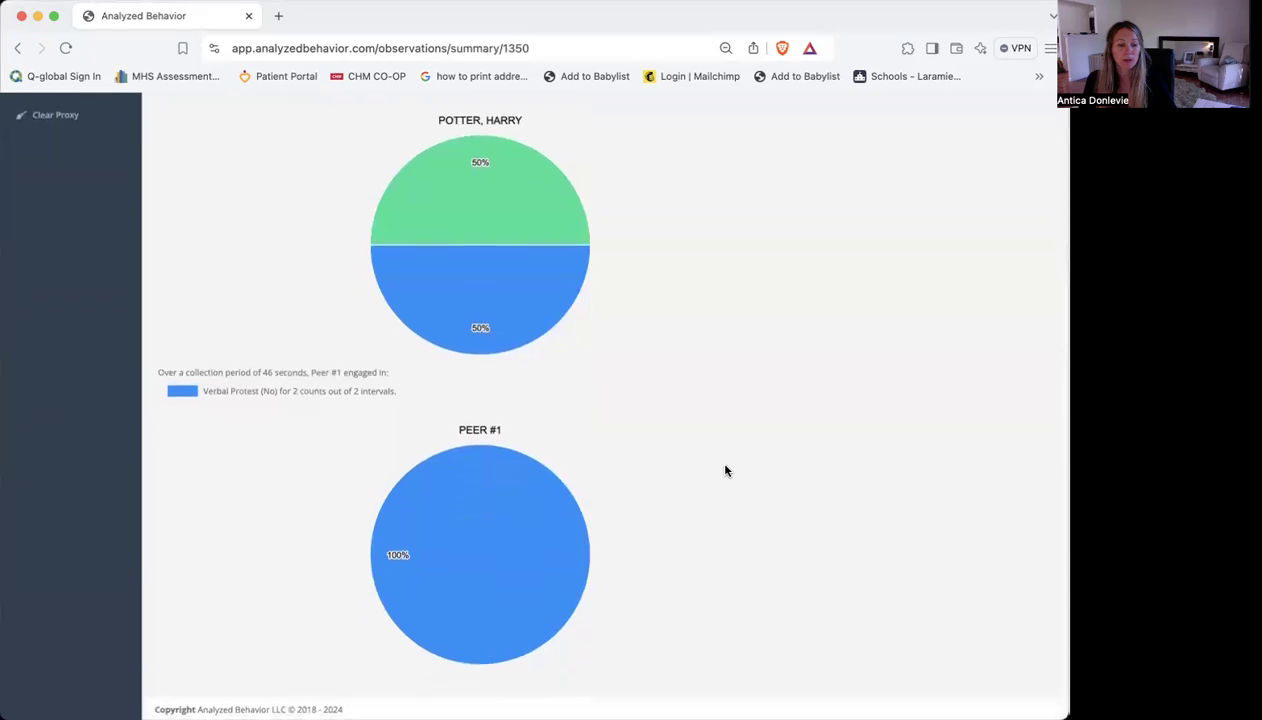
pyautogui.scroll(4, 723, 471)
pyautogui.scroll(2, 724, 472)
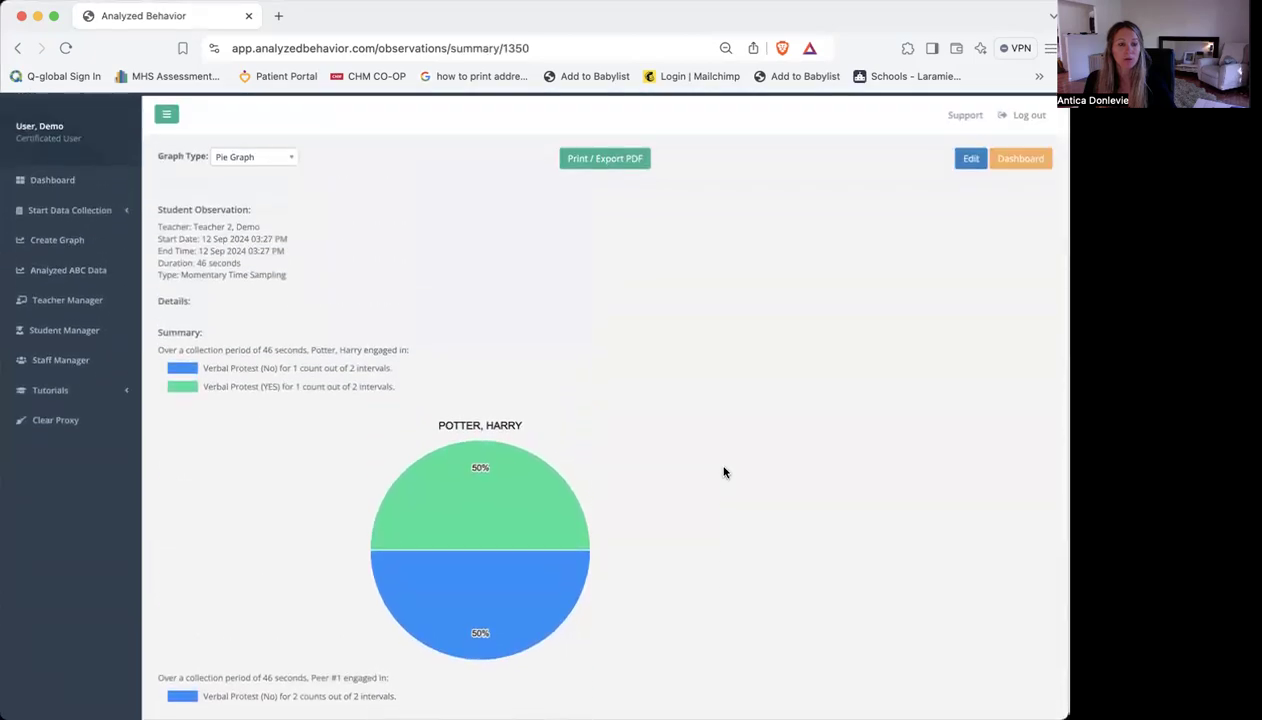
# Switch the summary's graph type to Bar Graph and look over the graphs for the student and Peer #1
pyautogui.click(258, 154)
pyautogui.click(246, 217)
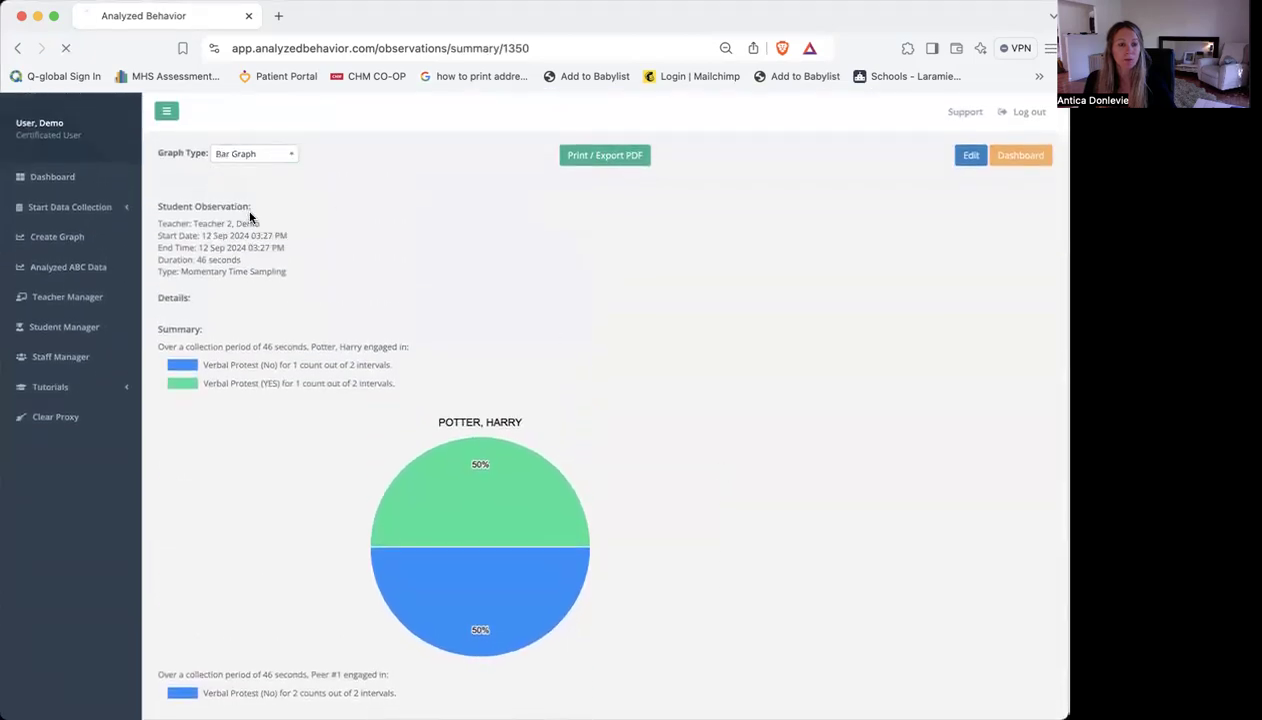
pyautogui.scroll(-1, 800, 345)
pyautogui.scroll(-3, 816, 334)
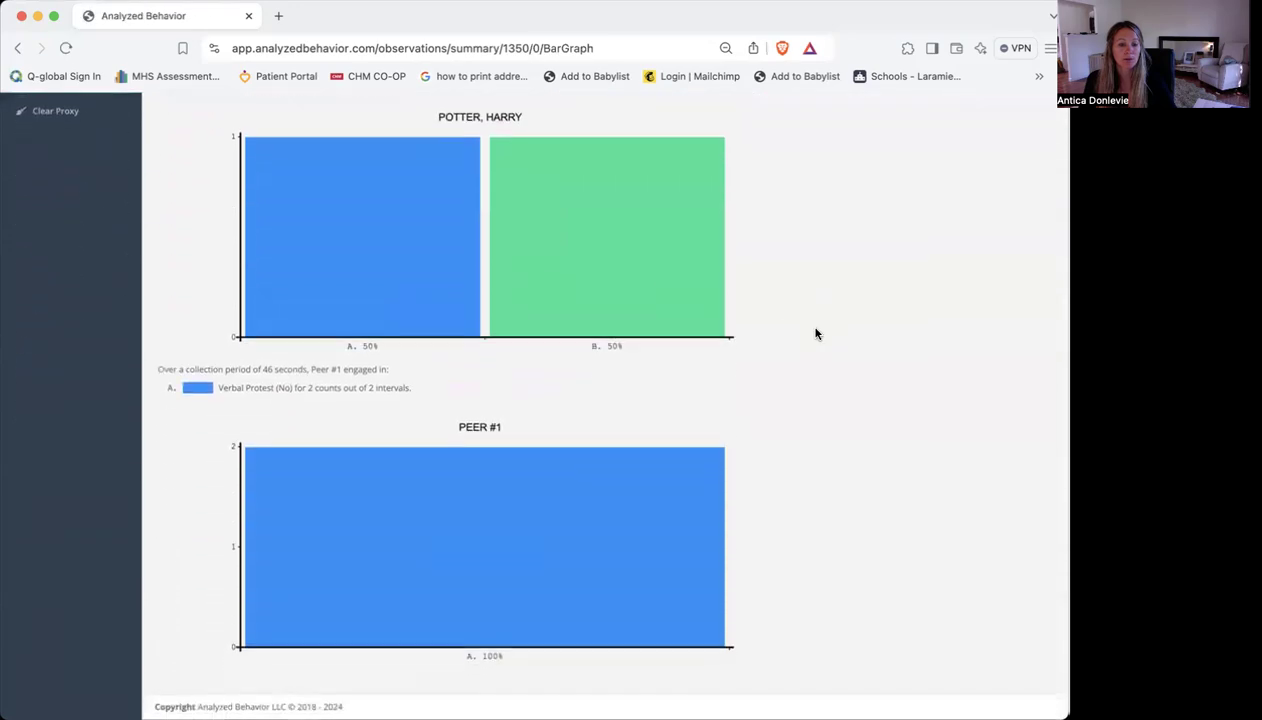
pyautogui.scroll(2, 816, 334)
pyautogui.scroll(-1, 816, 334)
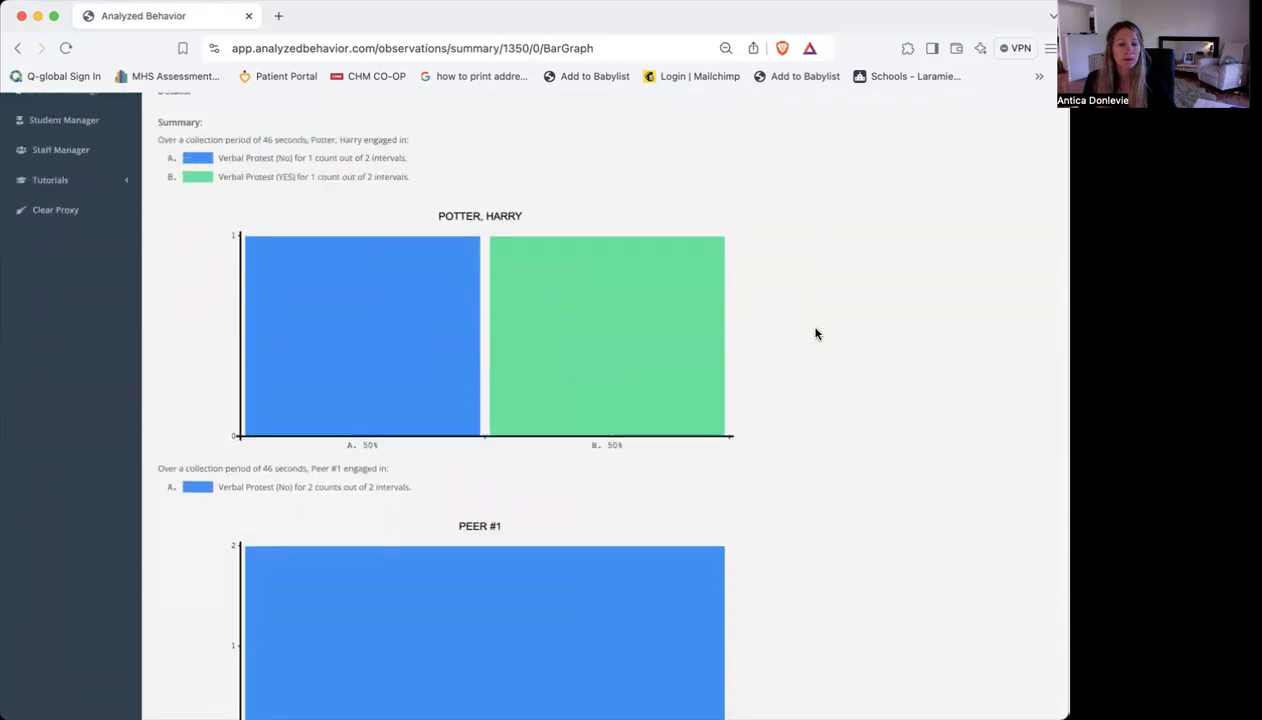
pyautogui.scroll(4, 816, 334)
# Start a new ABC data collection from the dashboard for the same student, with "TEACHER, Demo" as the teacher
pyautogui.click(72, 184)
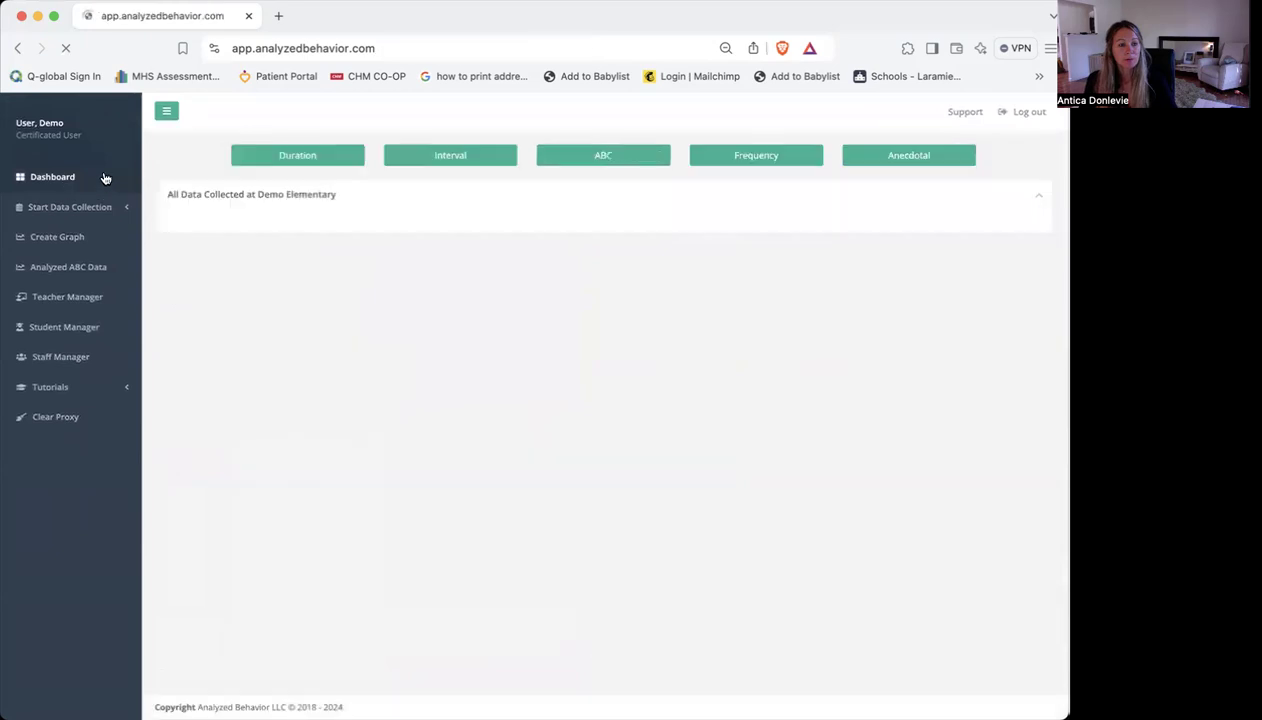
pyautogui.click(633, 163)
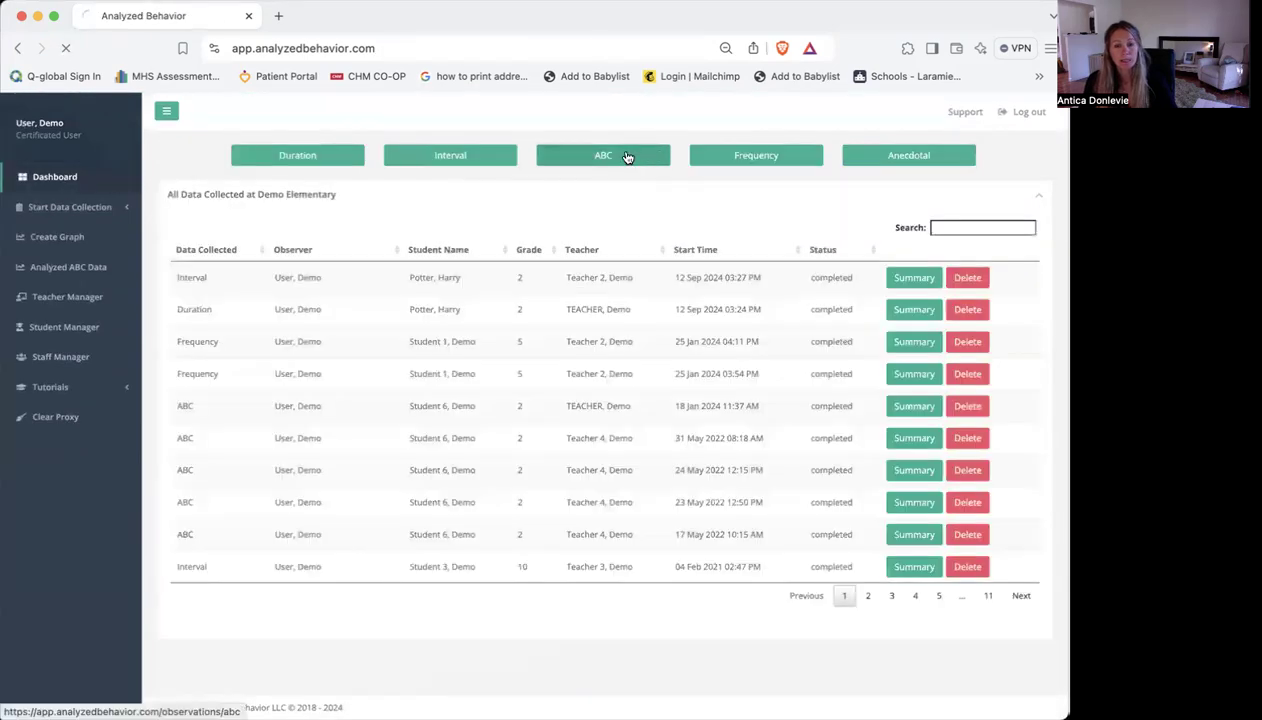
pyautogui.click(790, 259)
pyautogui.click(352, 236)
pyautogui.click(321, 304)
pyautogui.click(782, 224)
pyautogui.click(796, 281)
pyautogui.click(622, 251)
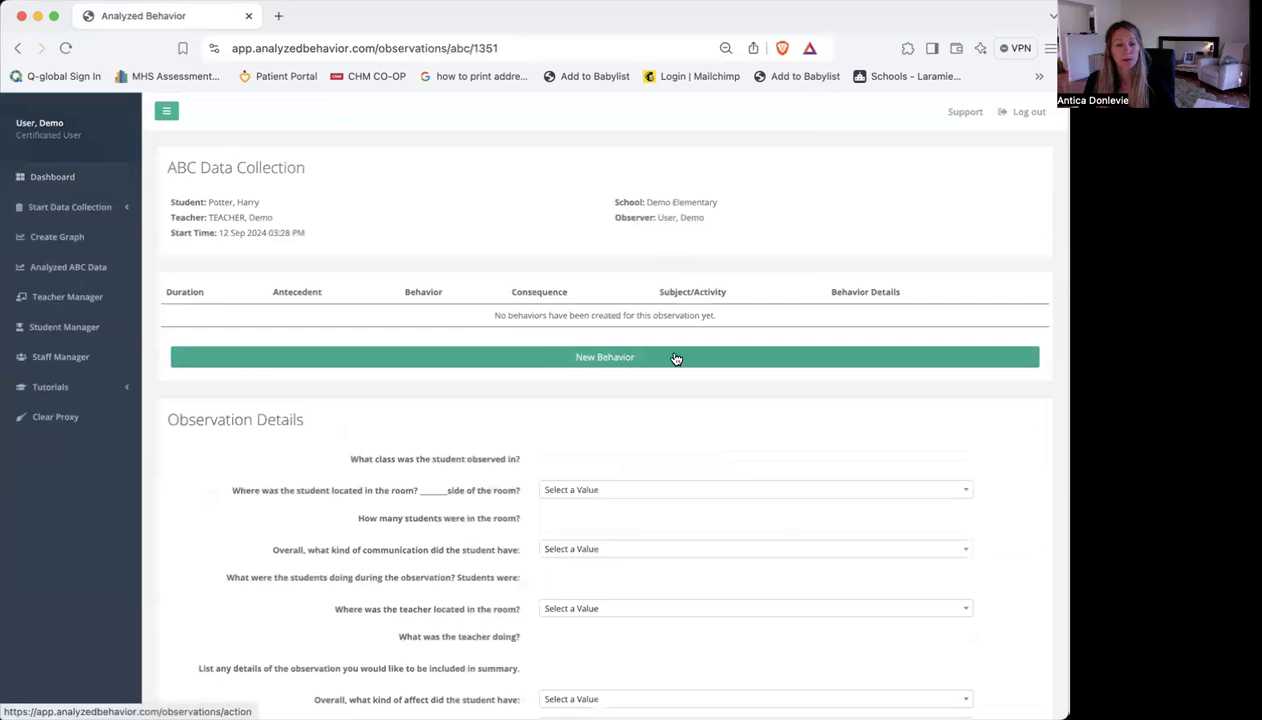
# Add a behavior entry with antecedent "transition: class to recess", behavior Eloping and consequence "physical prompt"
pyautogui.click(718, 357)
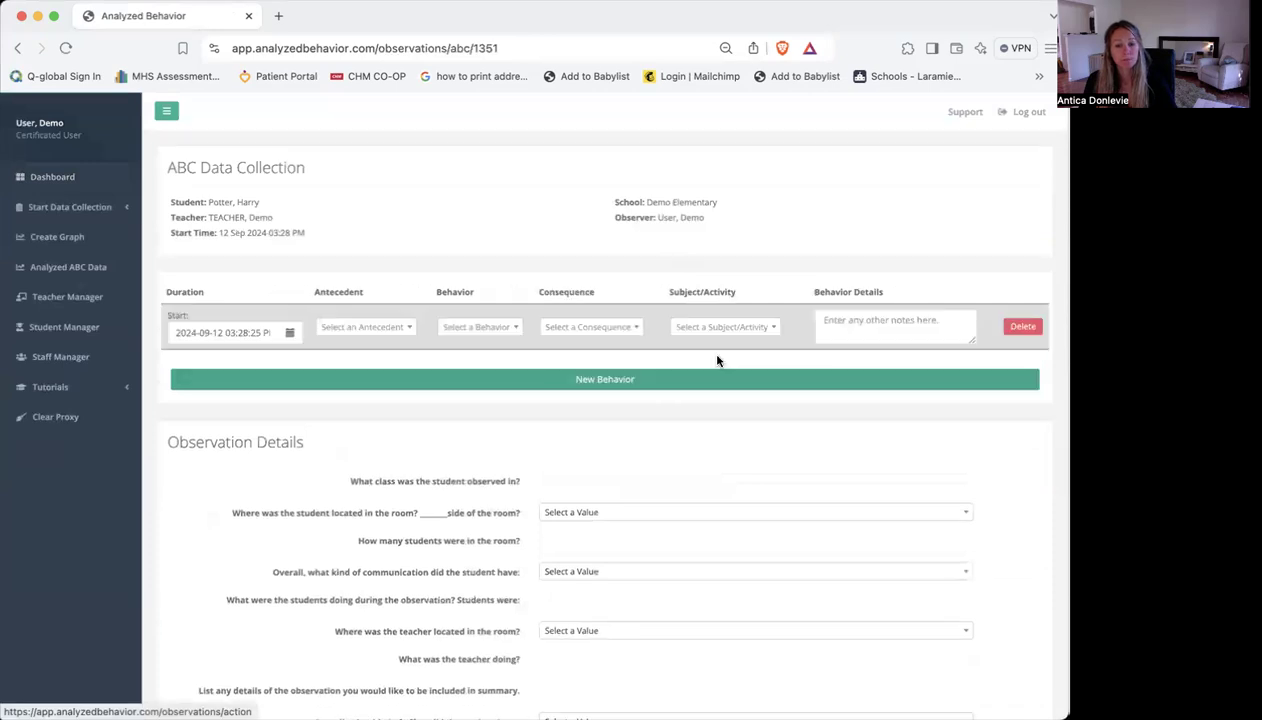
pyautogui.click(346, 329)
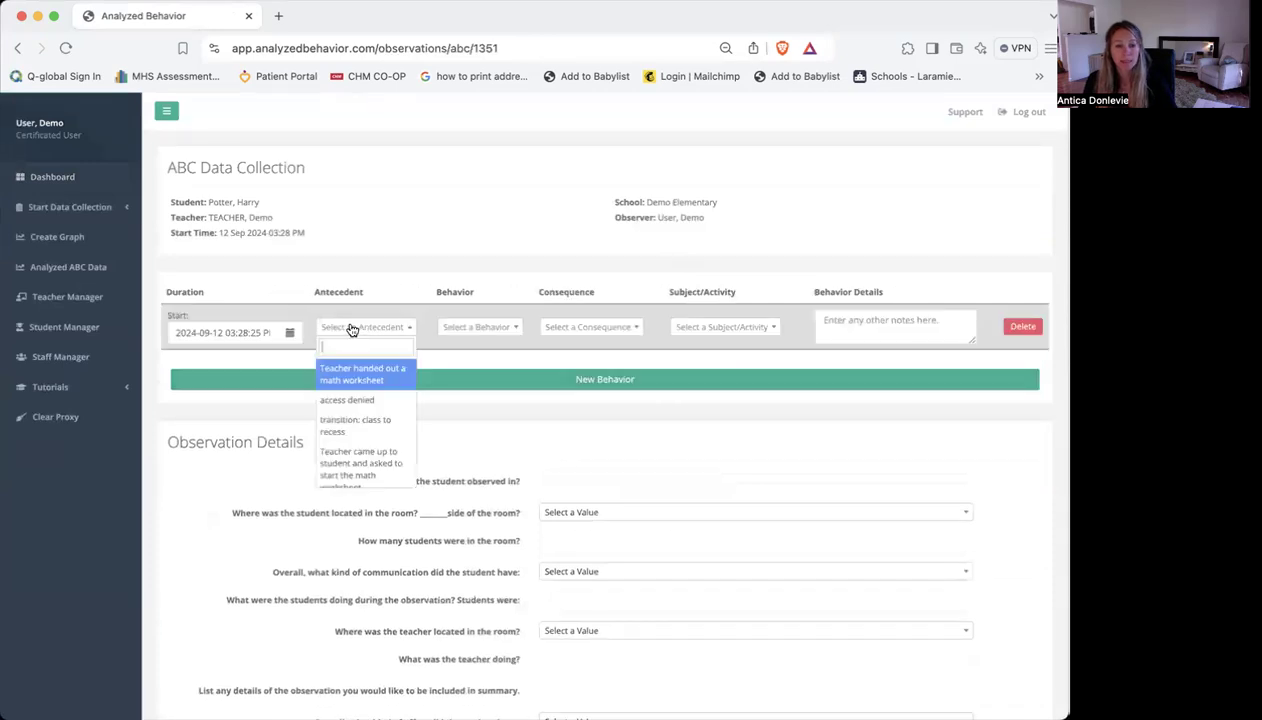
pyautogui.click(368, 422)
pyautogui.click(484, 330)
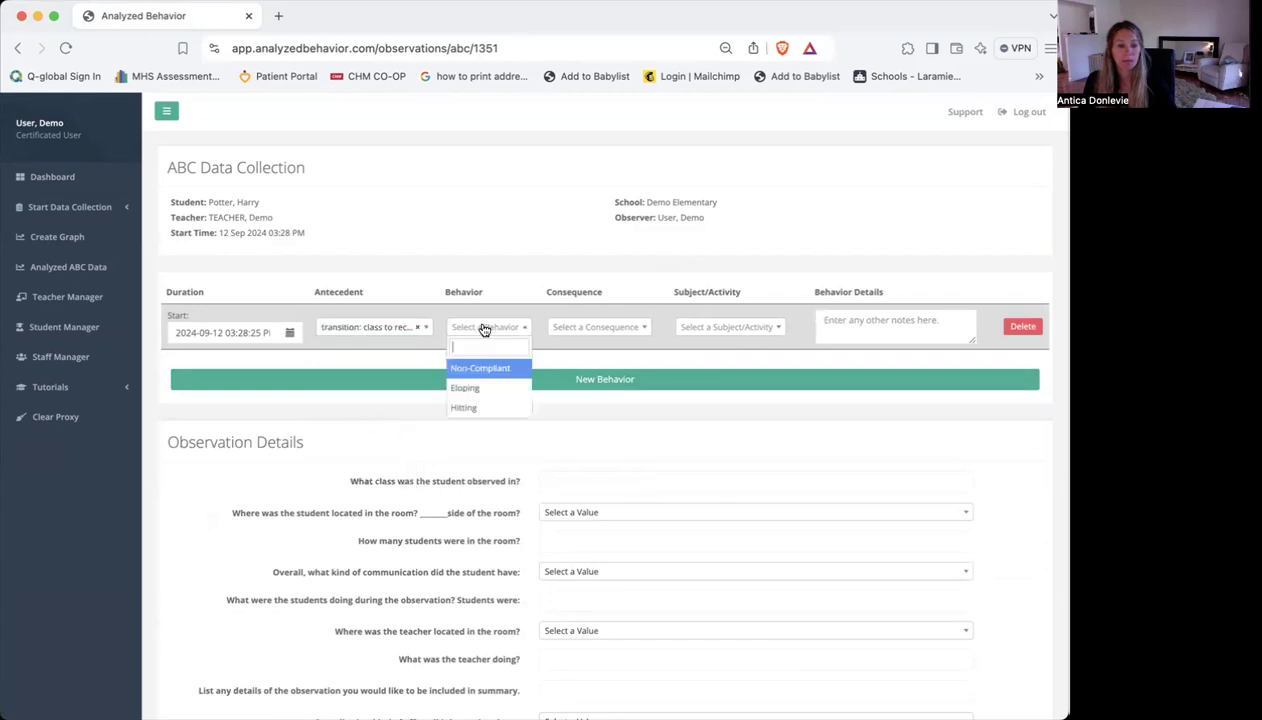
pyautogui.click(492, 390)
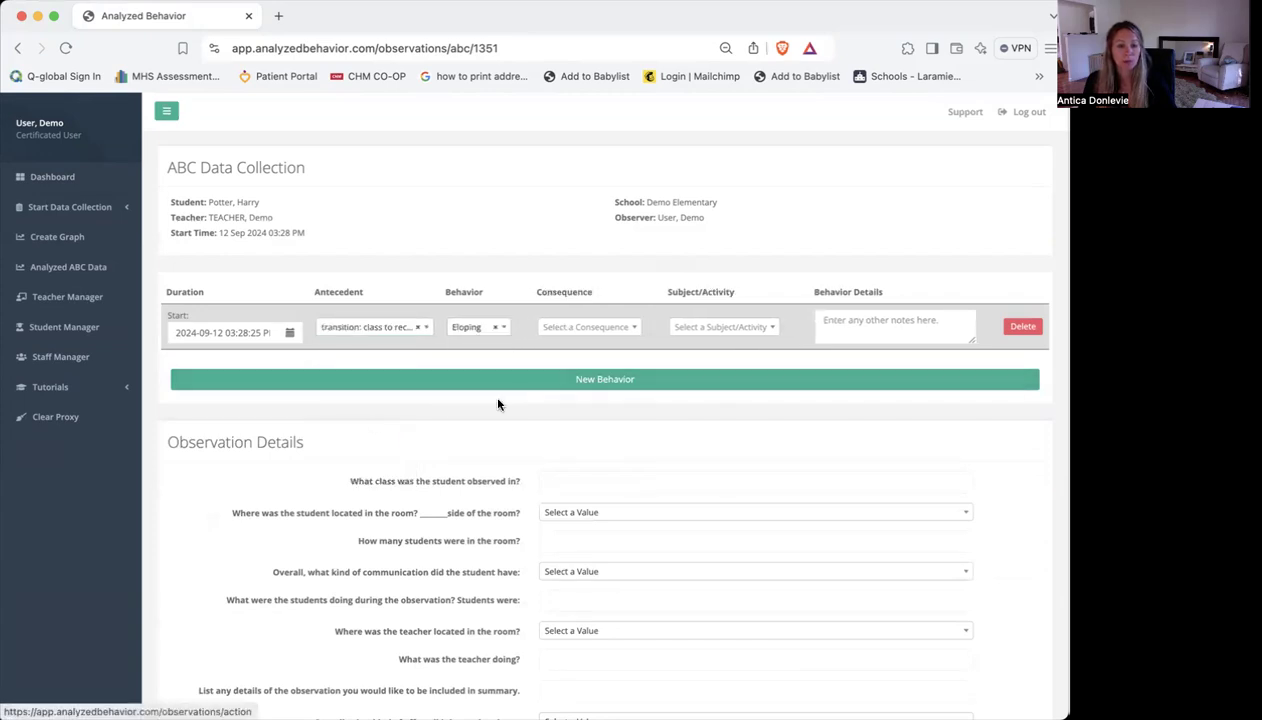
pyautogui.click(600, 345)
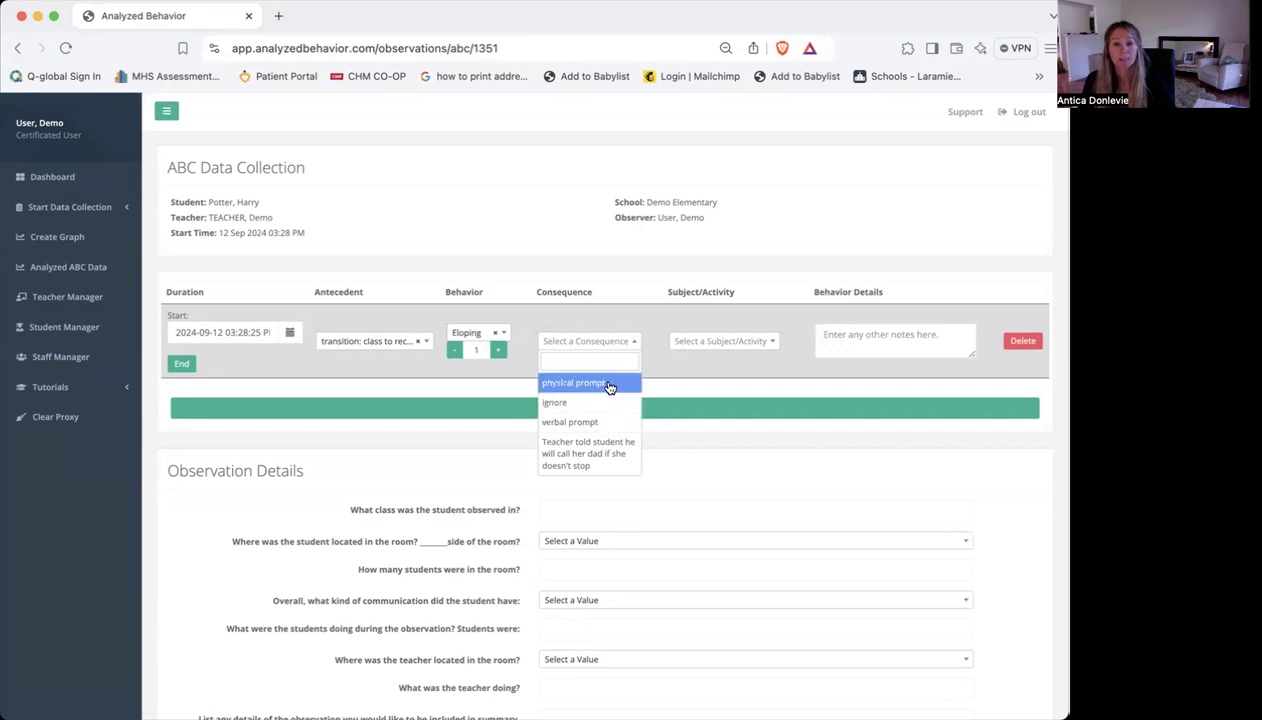
pyautogui.click(609, 387)
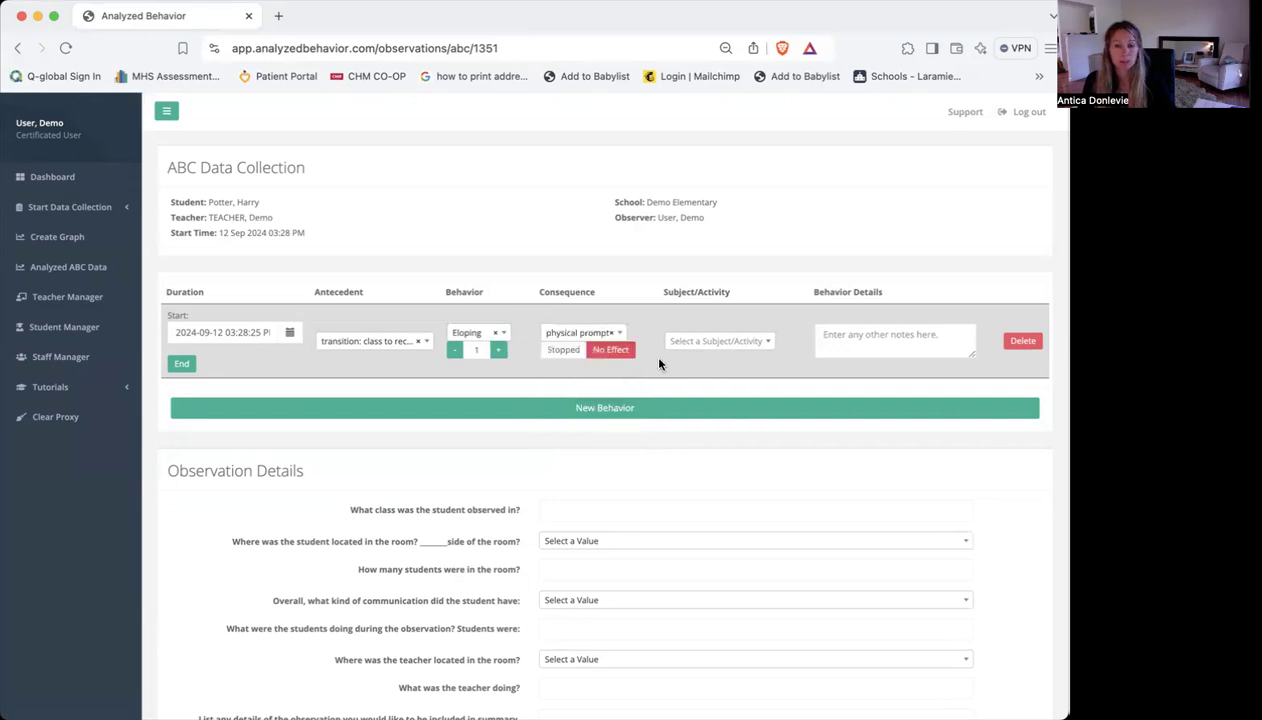
# Complete the Eloping entry by marking the physical prompt as Stopped, setting the subject/activity to Math and recording the end time
pyautogui.click(562, 350)
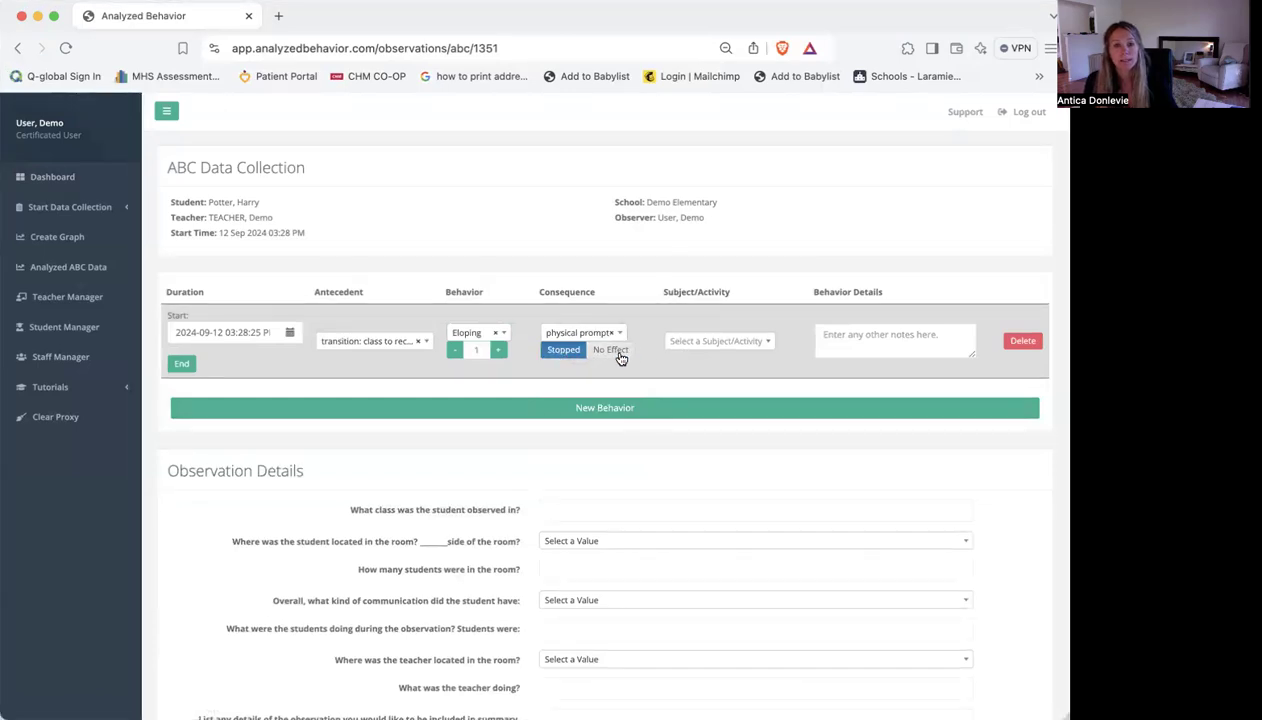
pyautogui.click(711, 343)
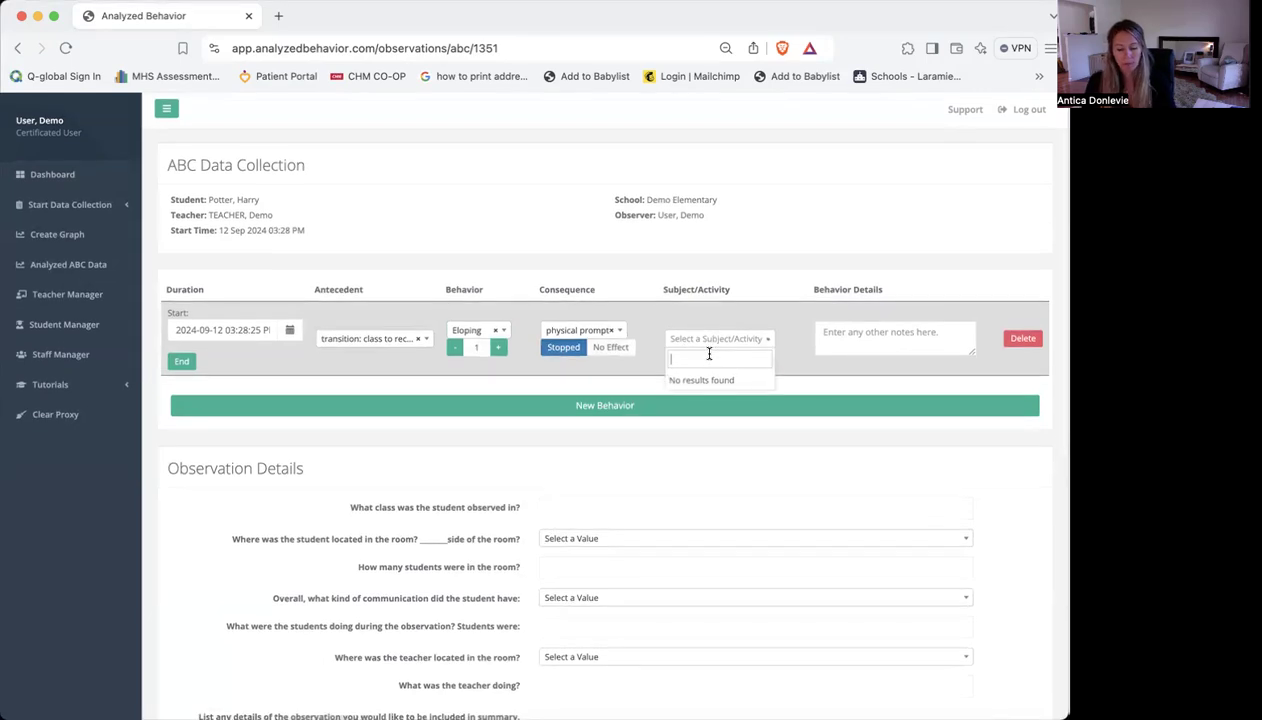
pyautogui.write('Math')
pyautogui.press('Return')
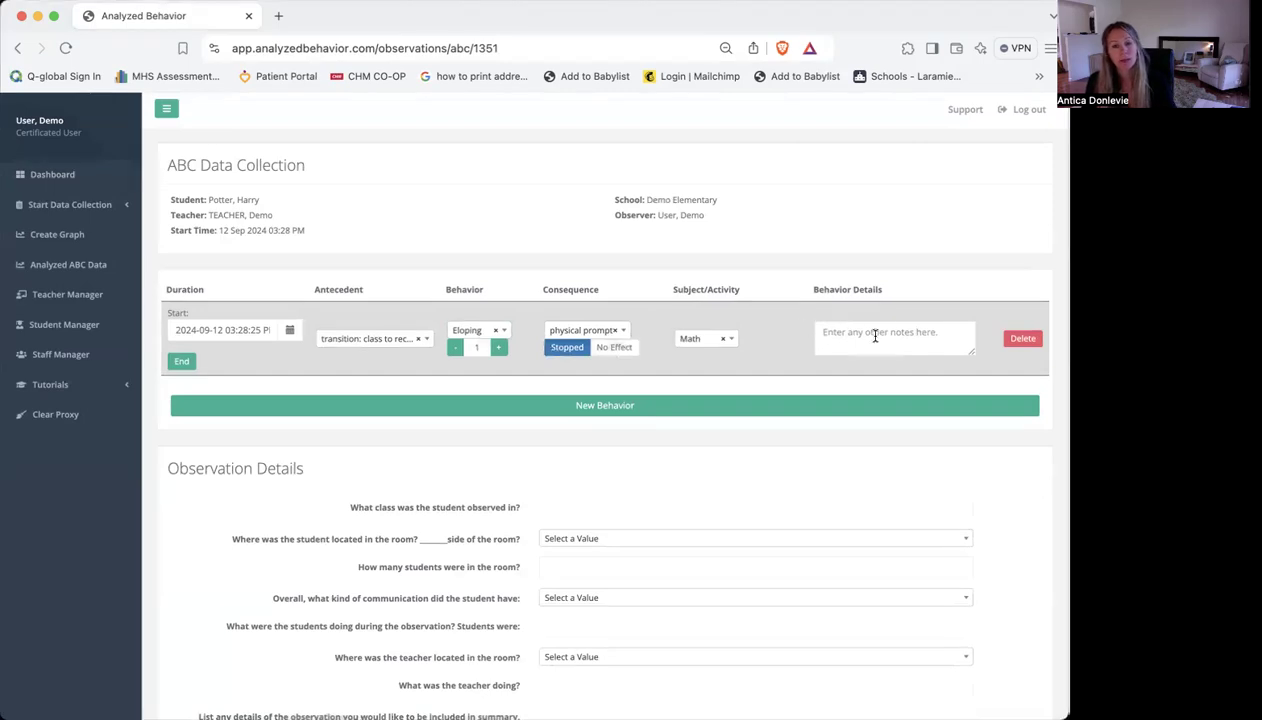
pyautogui.click(182, 363)
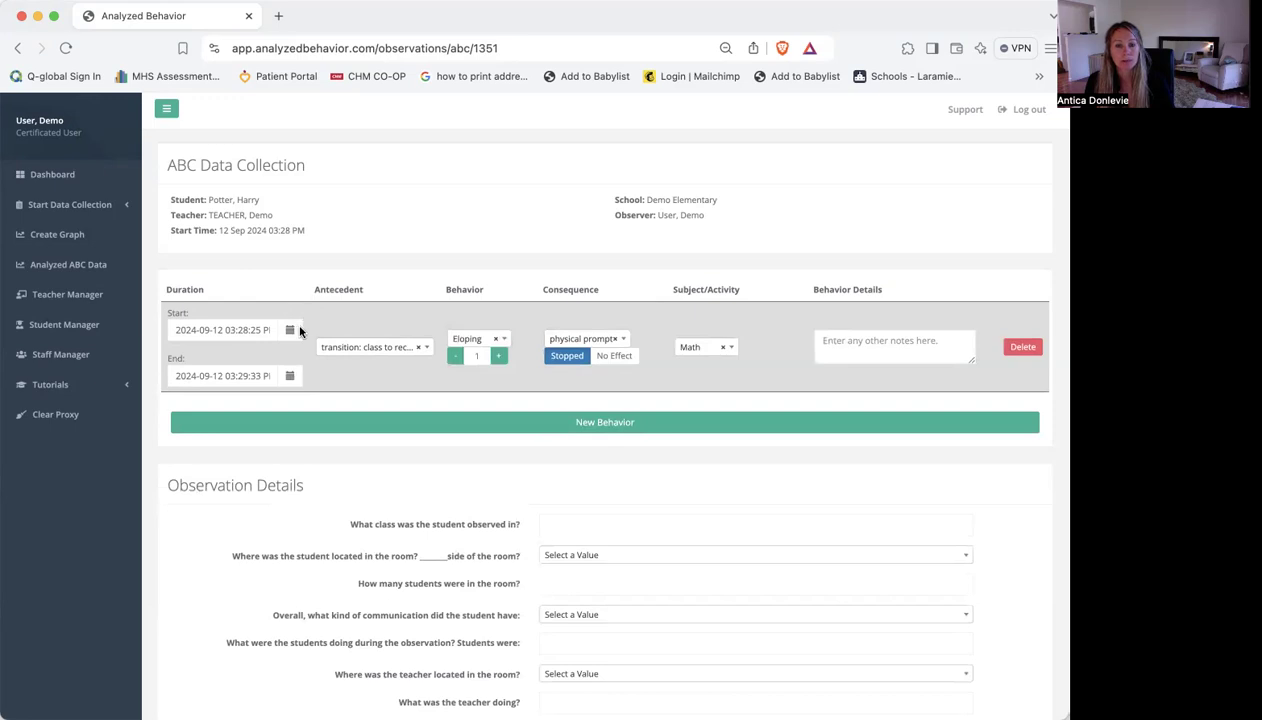
pyautogui.scroll(1, 311, 376)
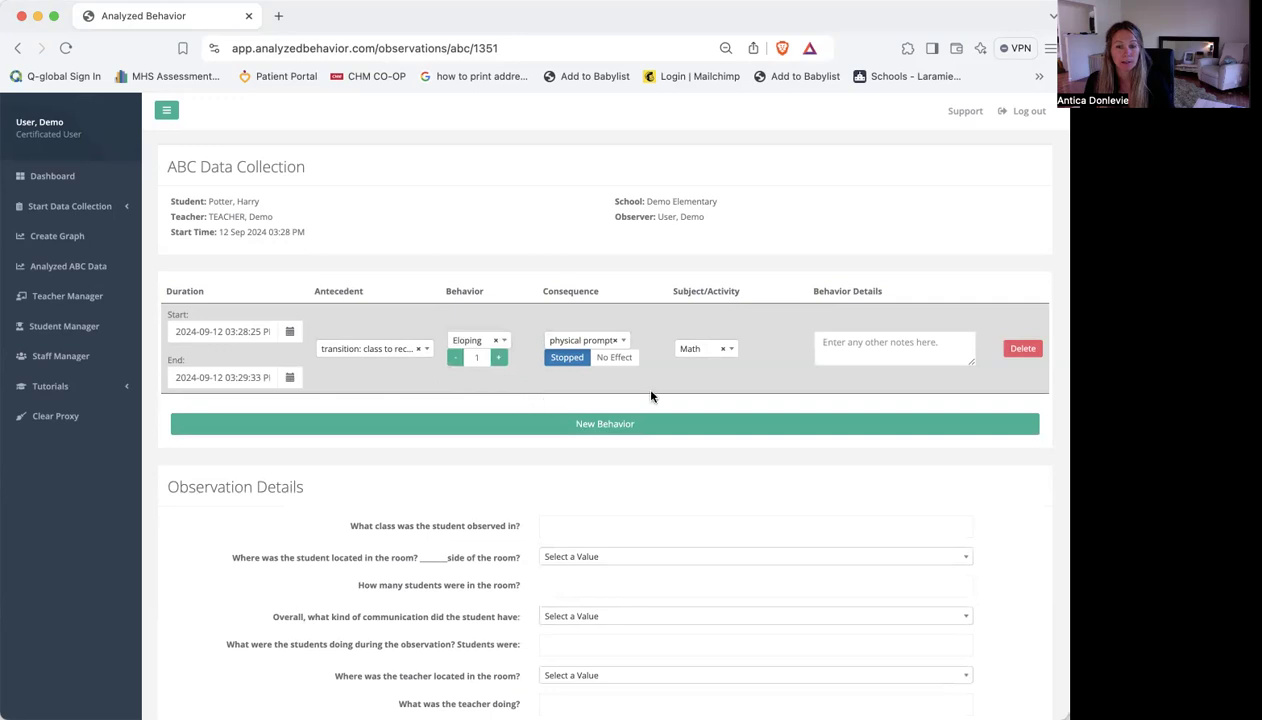
# End the ABC data collection and review the observation's summary with the frequency and duration pie graphs
pyautogui.scroll(-10, 651, 397)
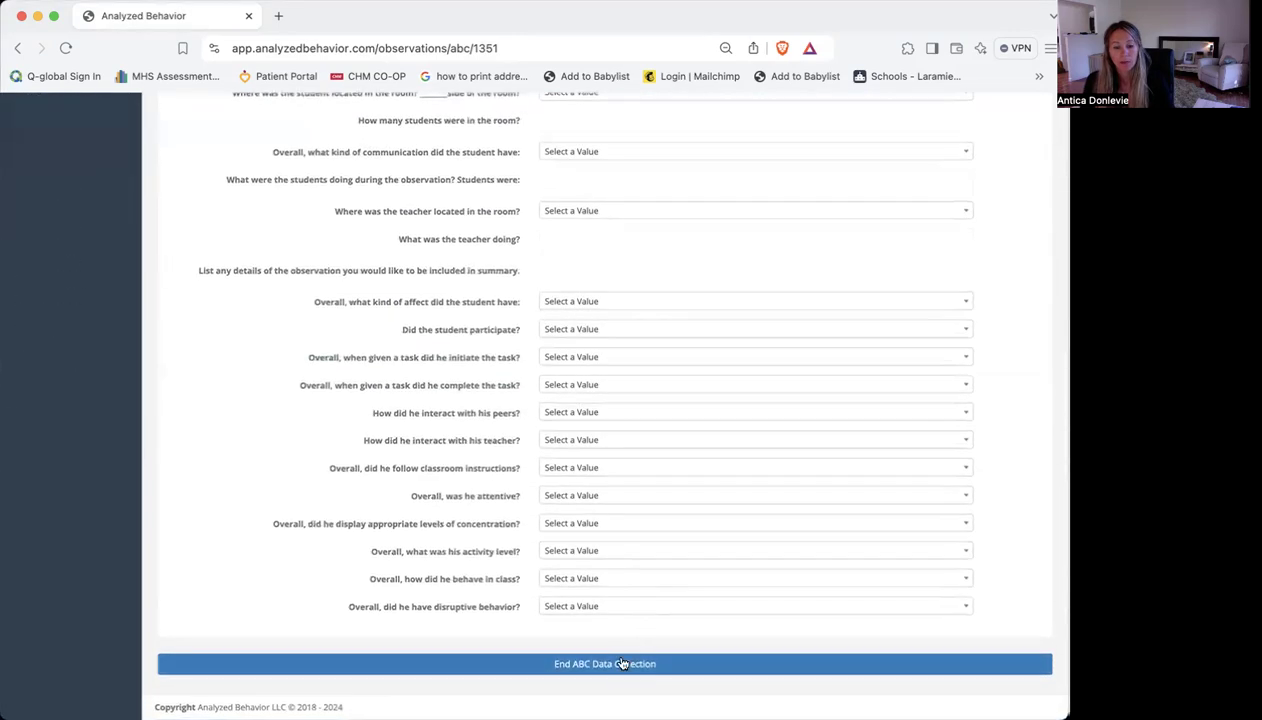
pyautogui.click(617, 667)
pyautogui.click(789, 238)
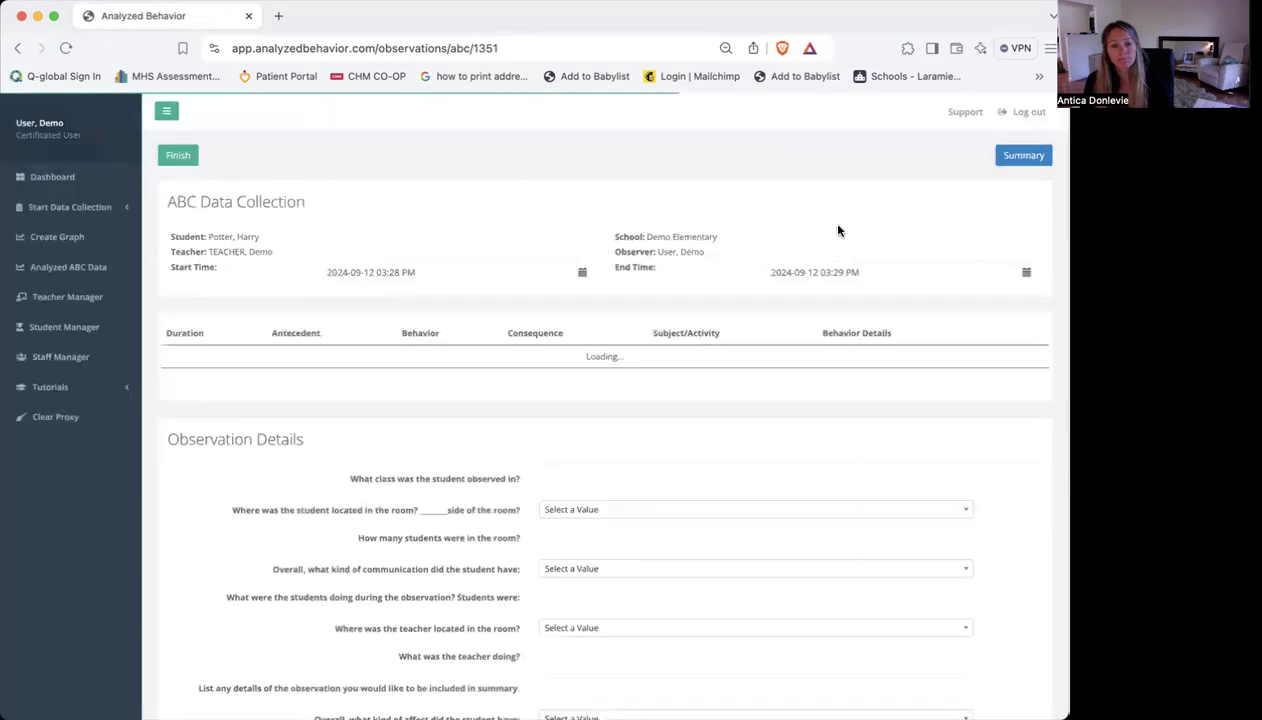
pyautogui.click(1035, 160)
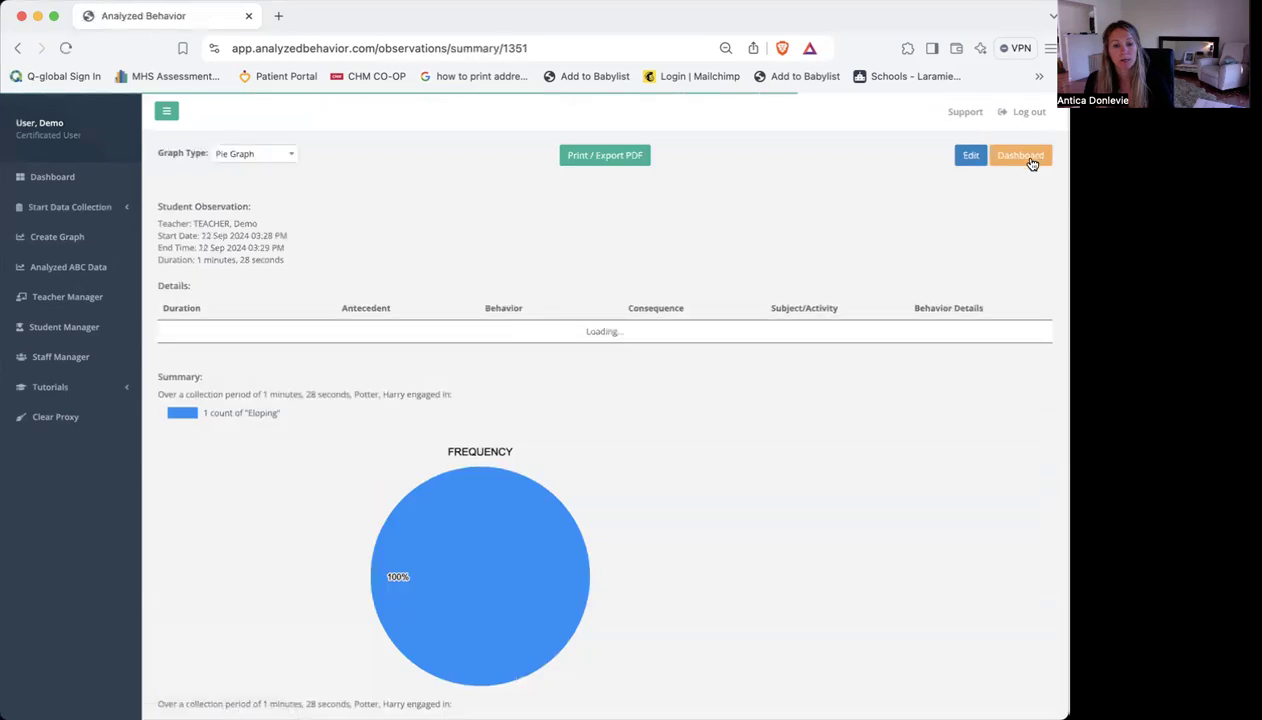
pyautogui.scroll(-3, 885, 374)
pyautogui.scroll(-6, 885, 374)
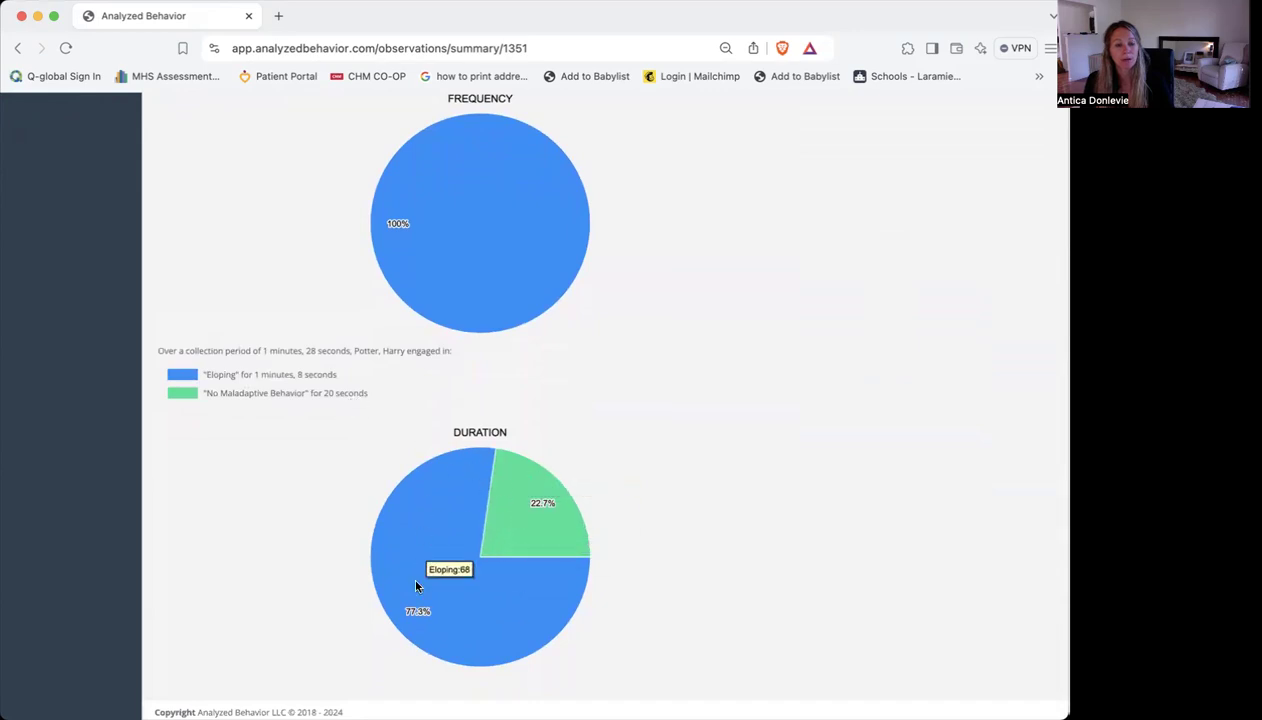
pyautogui.scroll(5, 682, 368)
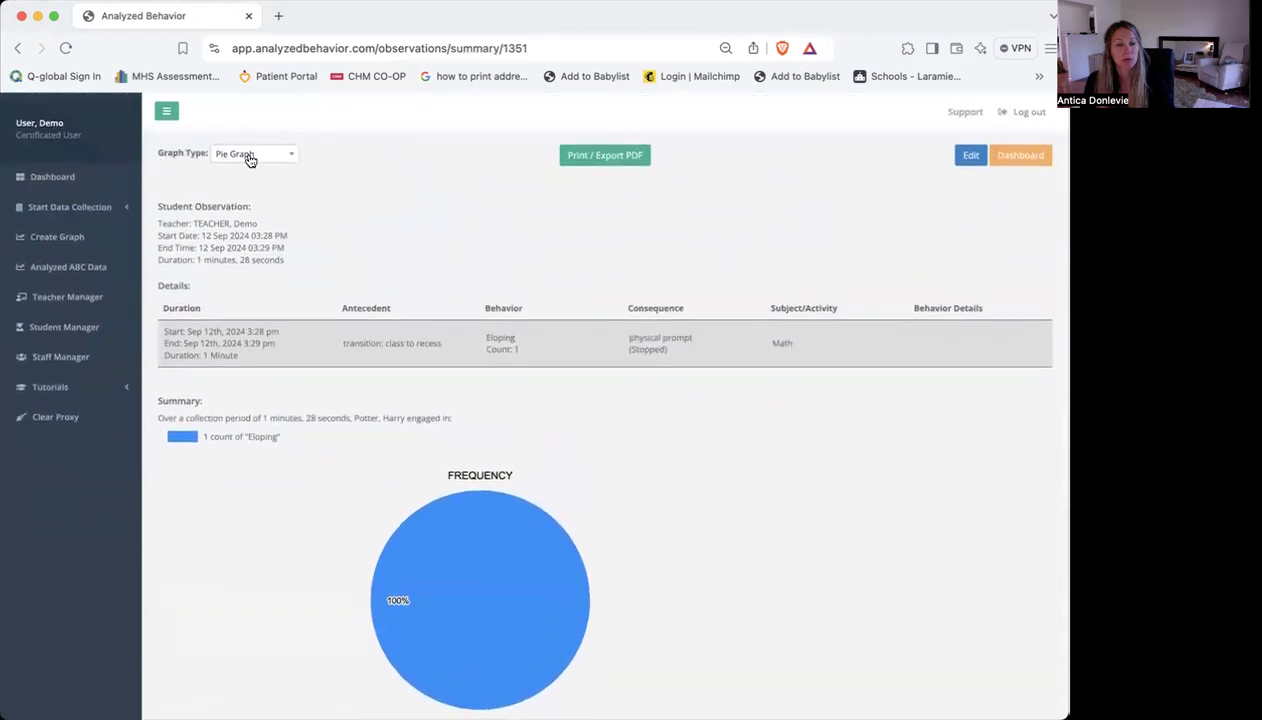
# Switch the ABC summary's graph type to Bar Graph and look over the graphs
pyautogui.click(250, 157)
pyautogui.click(256, 212)
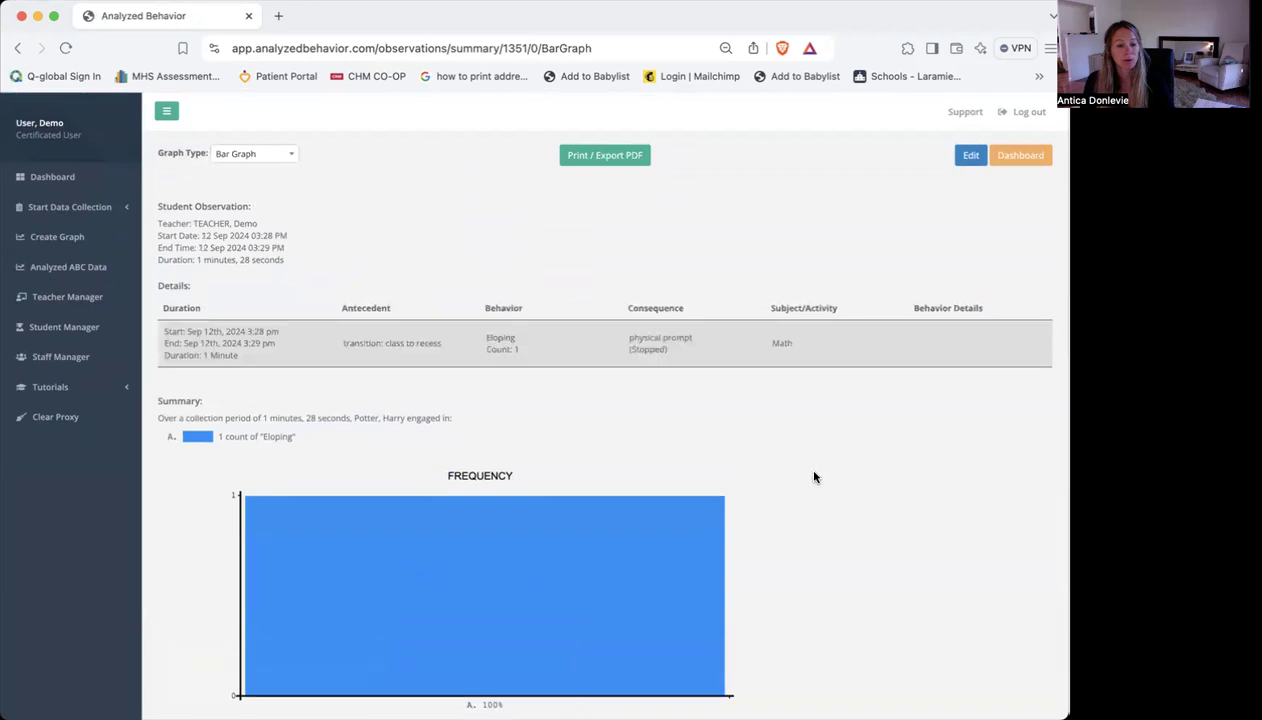
pyautogui.scroll(-3, 815, 477)
pyautogui.scroll(3, 815, 477)
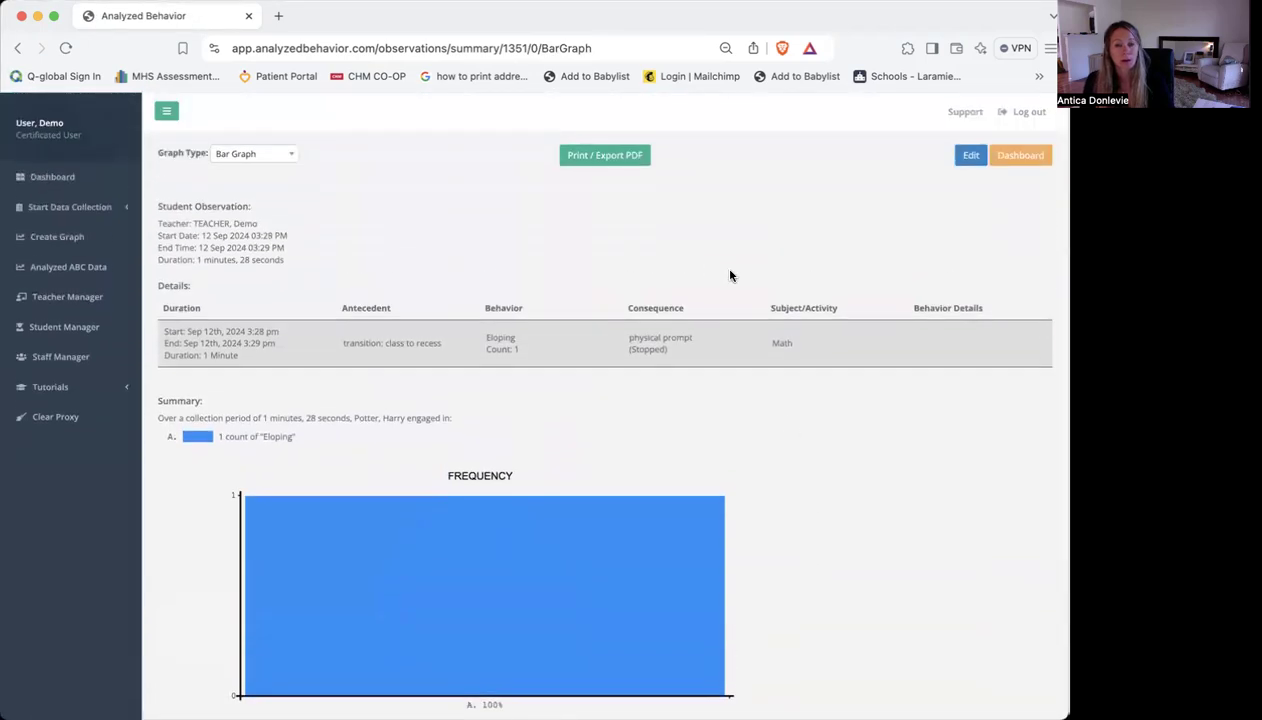
# Start a new frequency data collection from the dashboard for the same student, with "Teacher 2, Demo" as the teacher
pyautogui.click(52, 177)
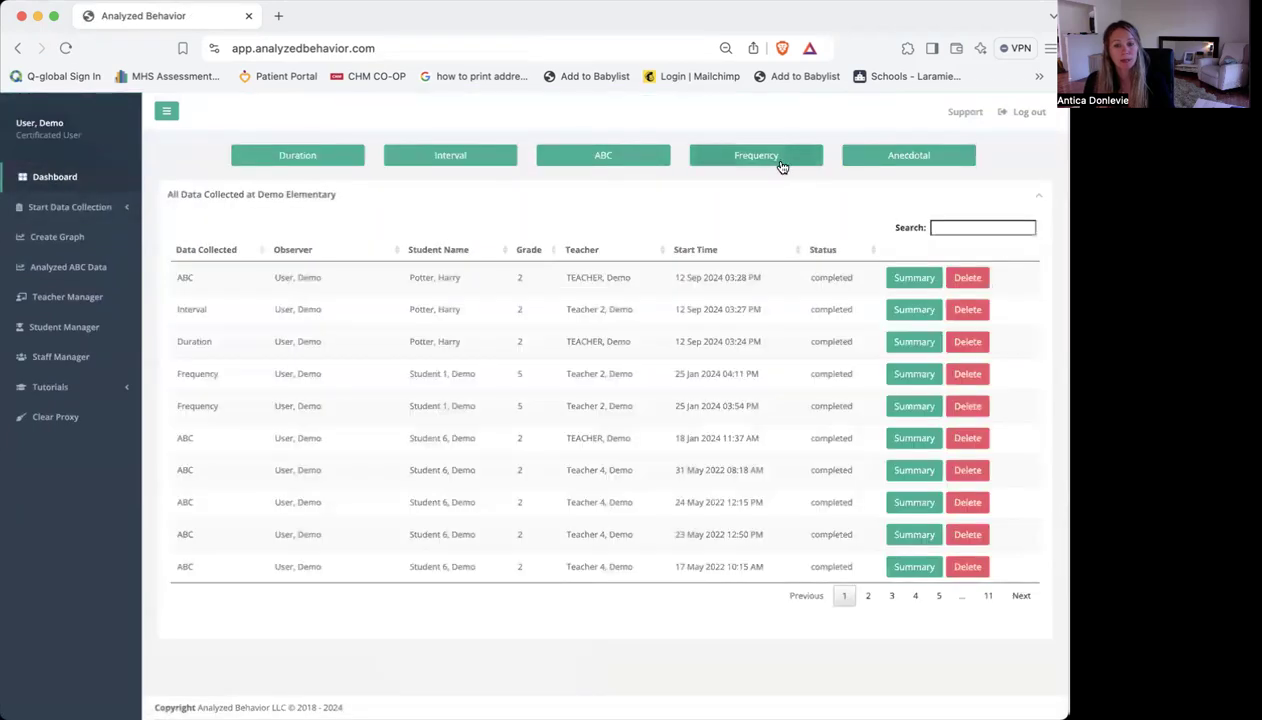
pyautogui.click(802, 161)
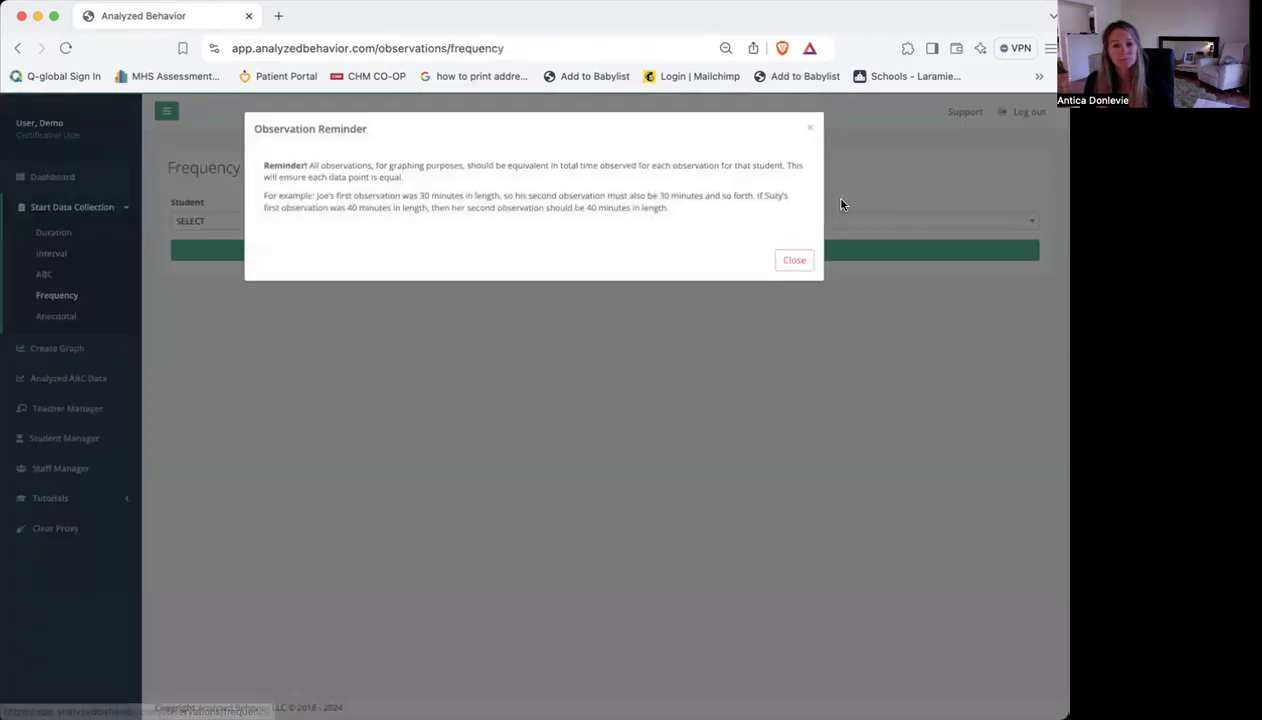
pyautogui.click(796, 262)
pyautogui.click(192, 222)
pyautogui.click(235, 293)
pyautogui.click(822, 223)
pyautogui.click(816, 284)
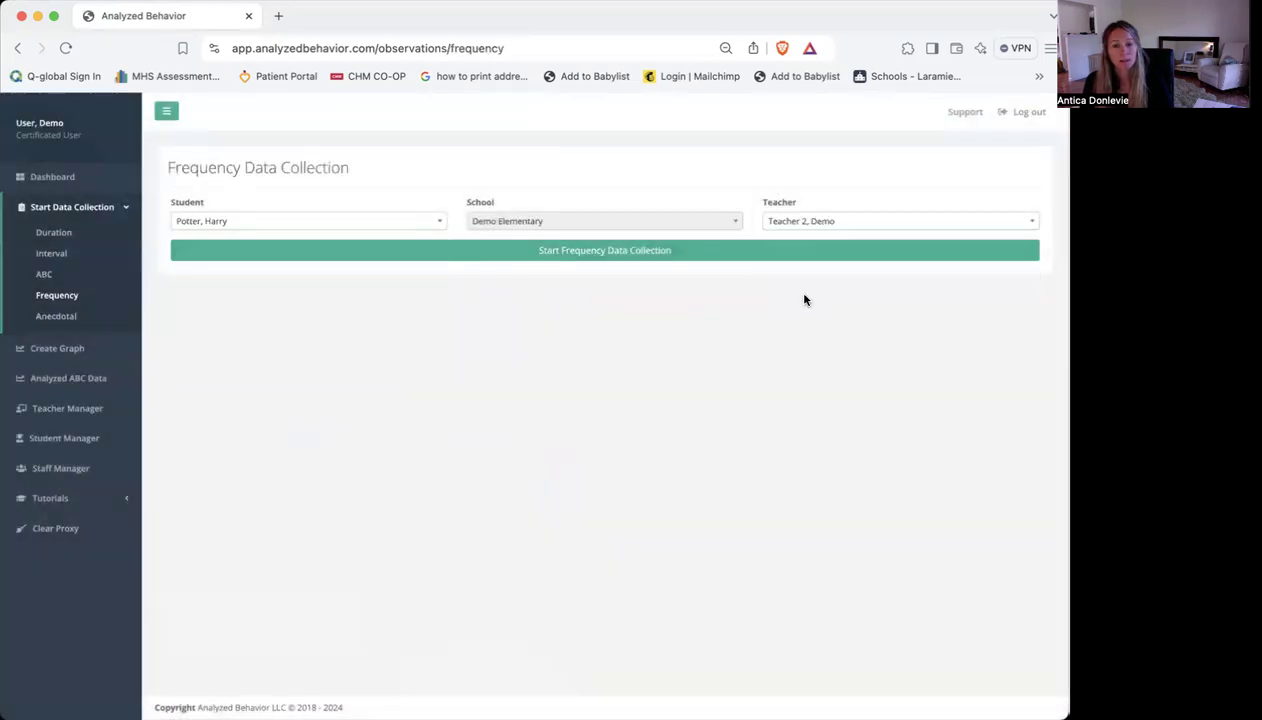
pyautogui.click(816, 258)
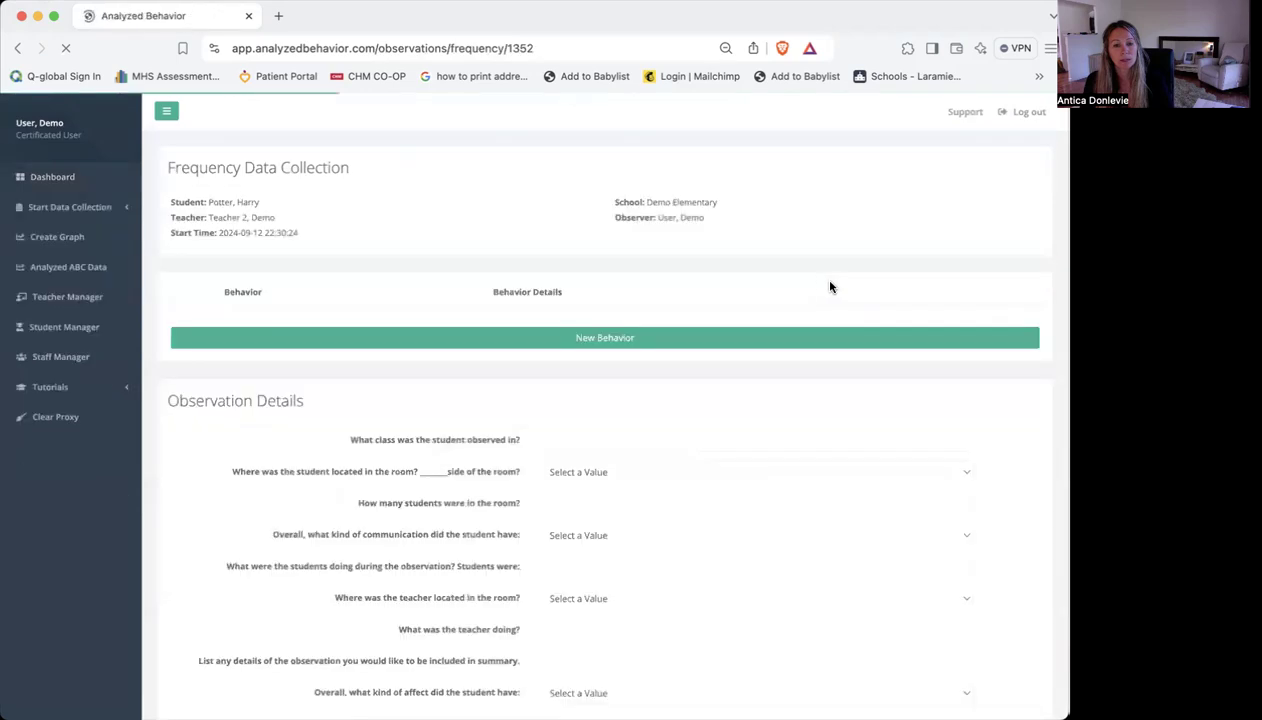
# Add a behavior entry for the custom behavior "Screamed" with a count of 3
pyautogui.click(622, 358)
pyautogui.click(356, 325)
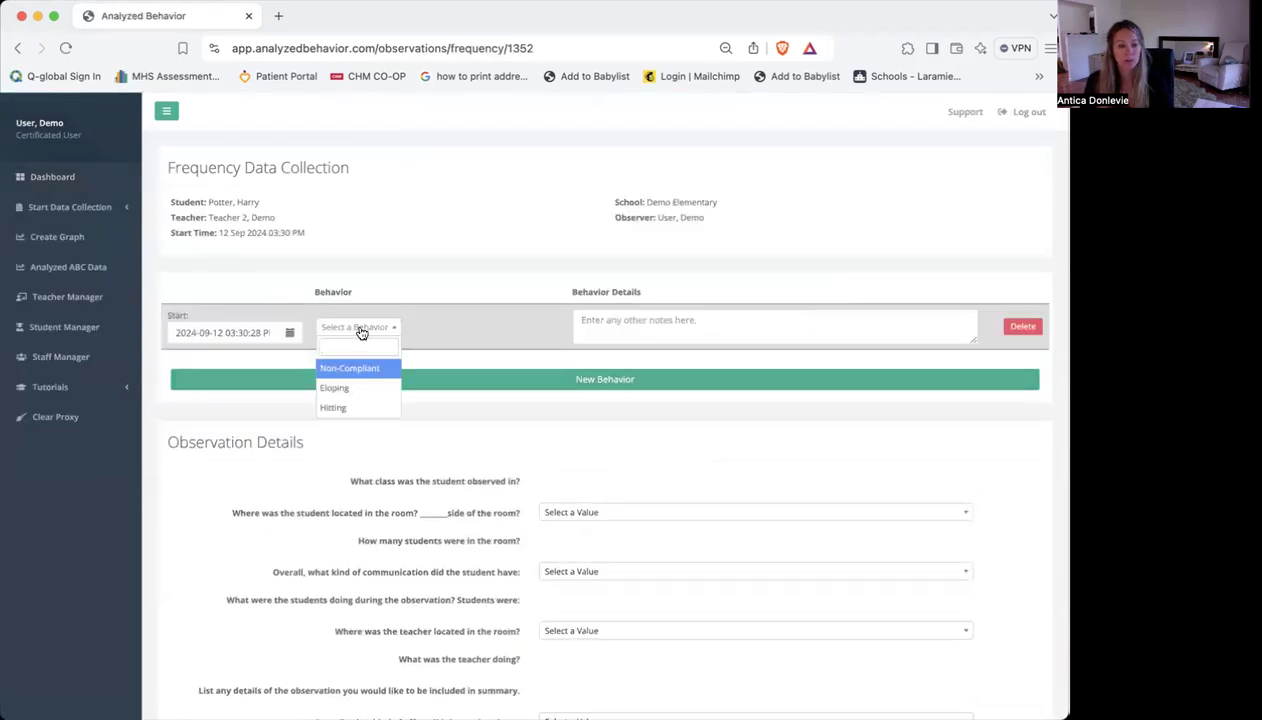
pyautogui.write('S')
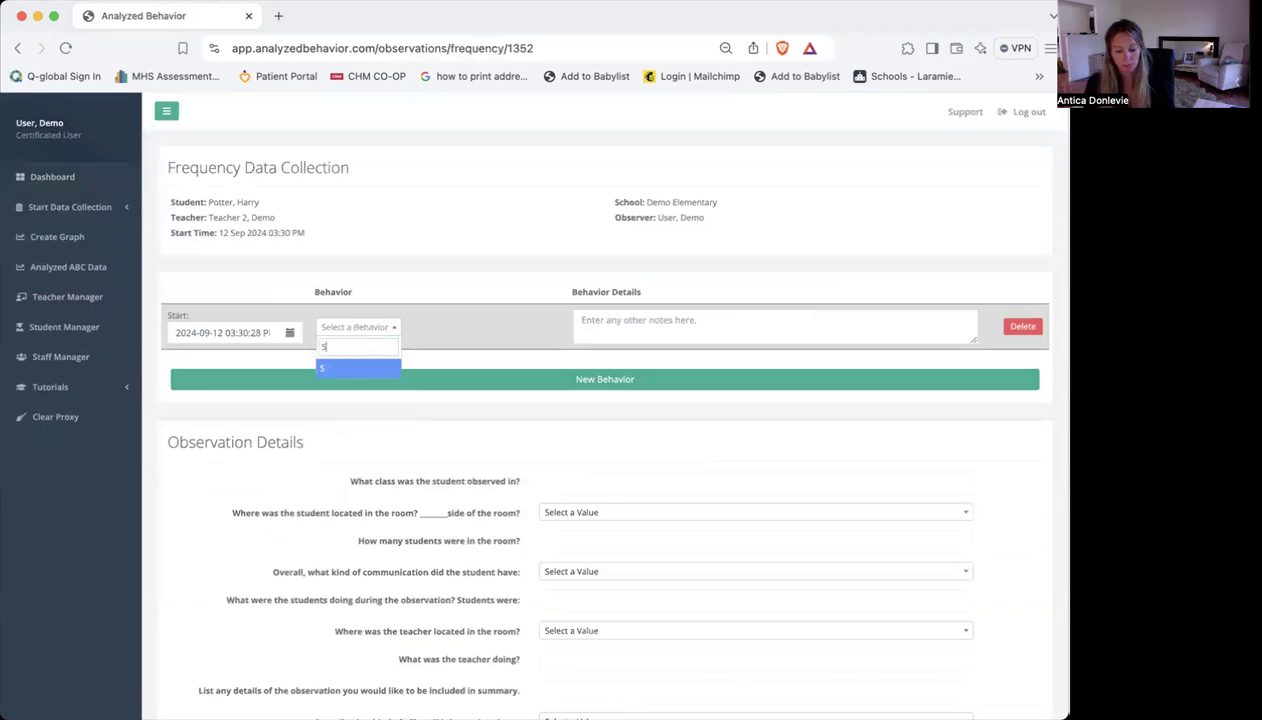
pyautogui.write('creamed')
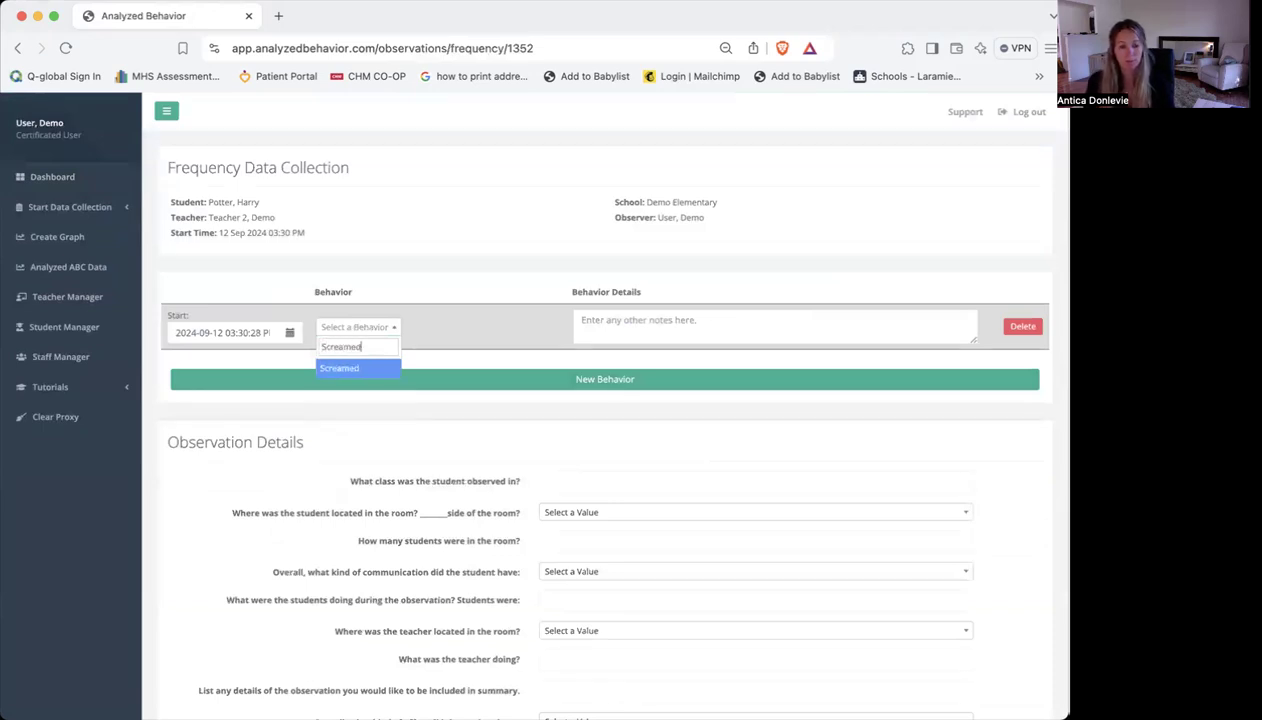
pyautogui.press('Return')
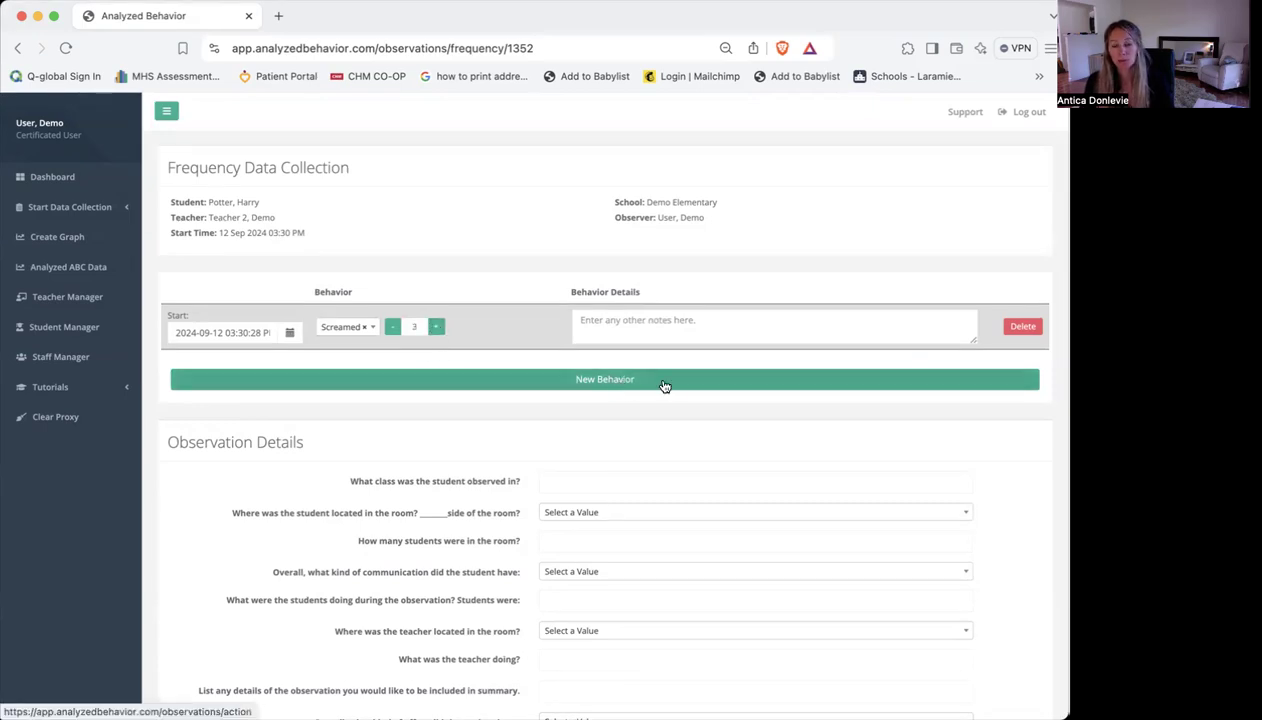
# Add a second behavior entry for the custom behavior "Hit" with a count of 2
pyautogui.click(604, 380)
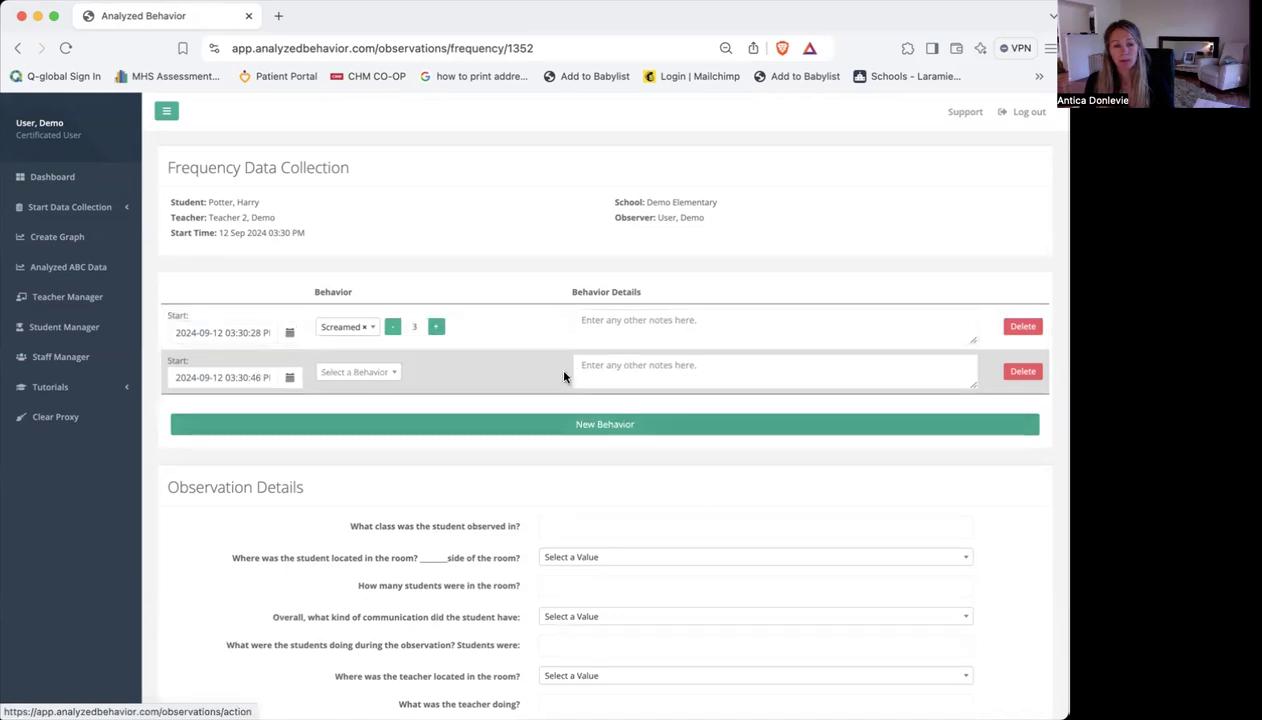
pyautogui.click(362, 373)
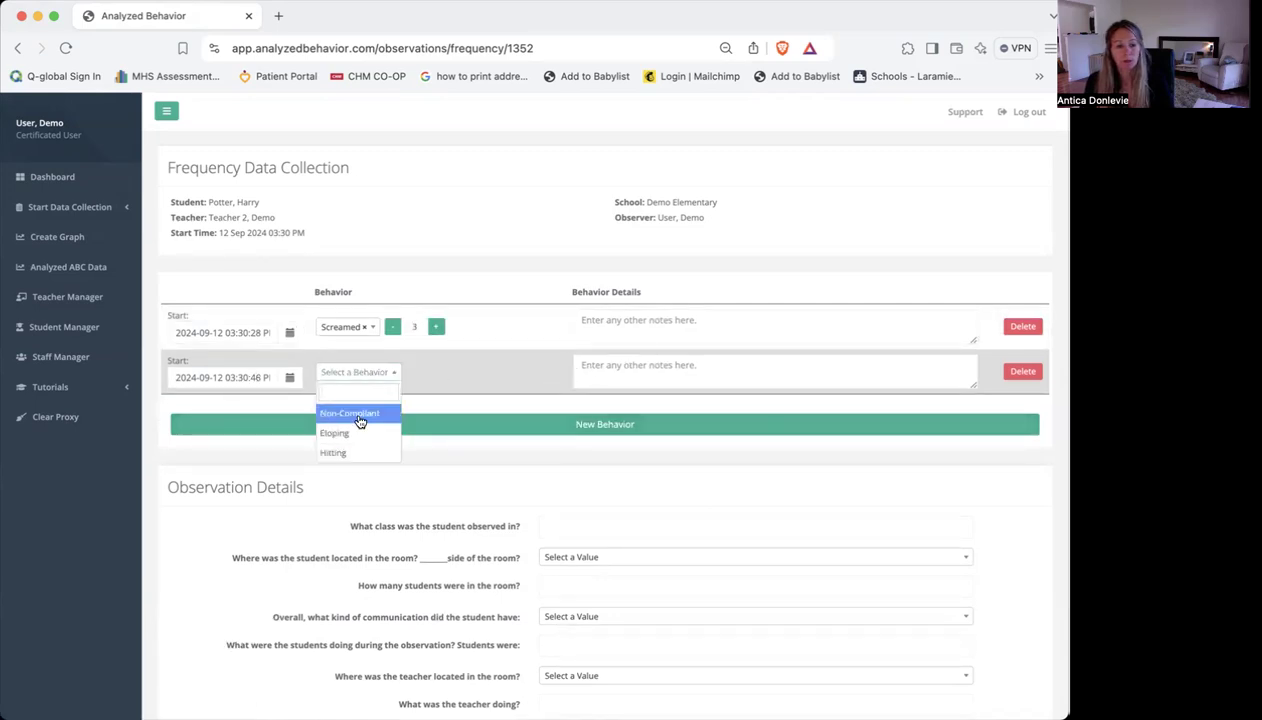
pyautogui.write('Hit')
pyautogui.press('Return')
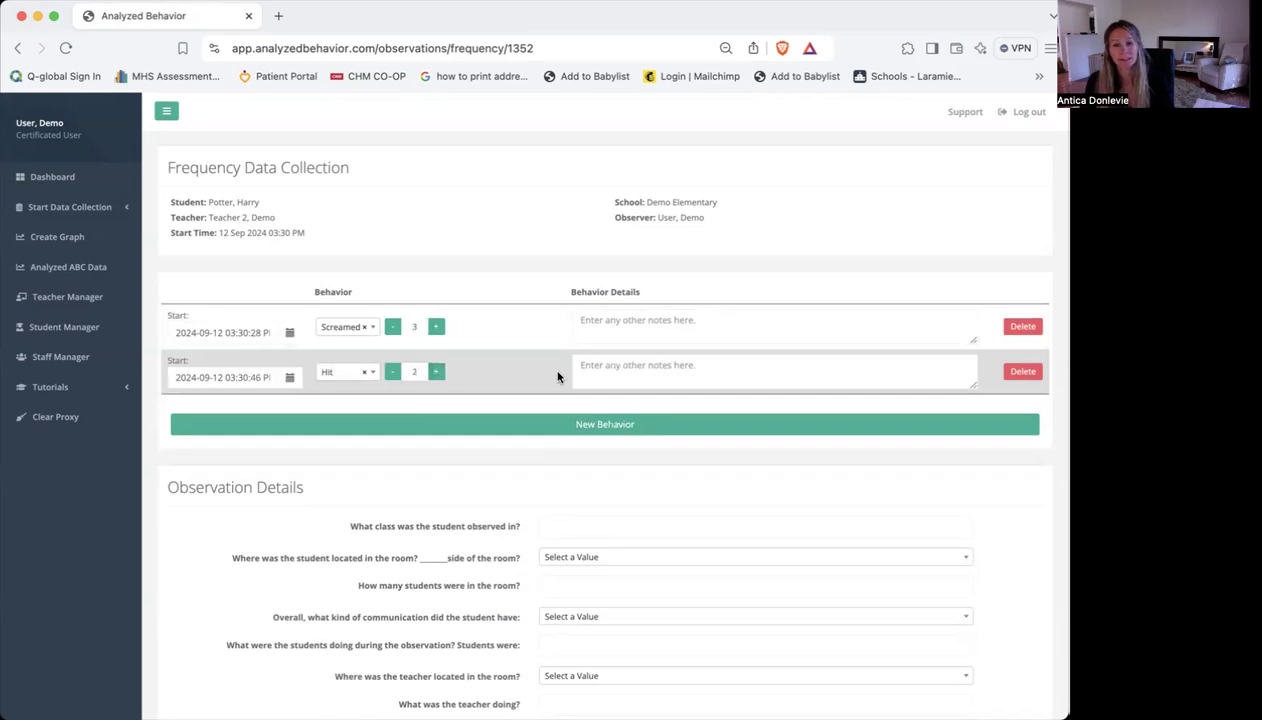
# End the frequency data collection and open the observation's summary
pyautogui.scroll(-5, 558, 376)
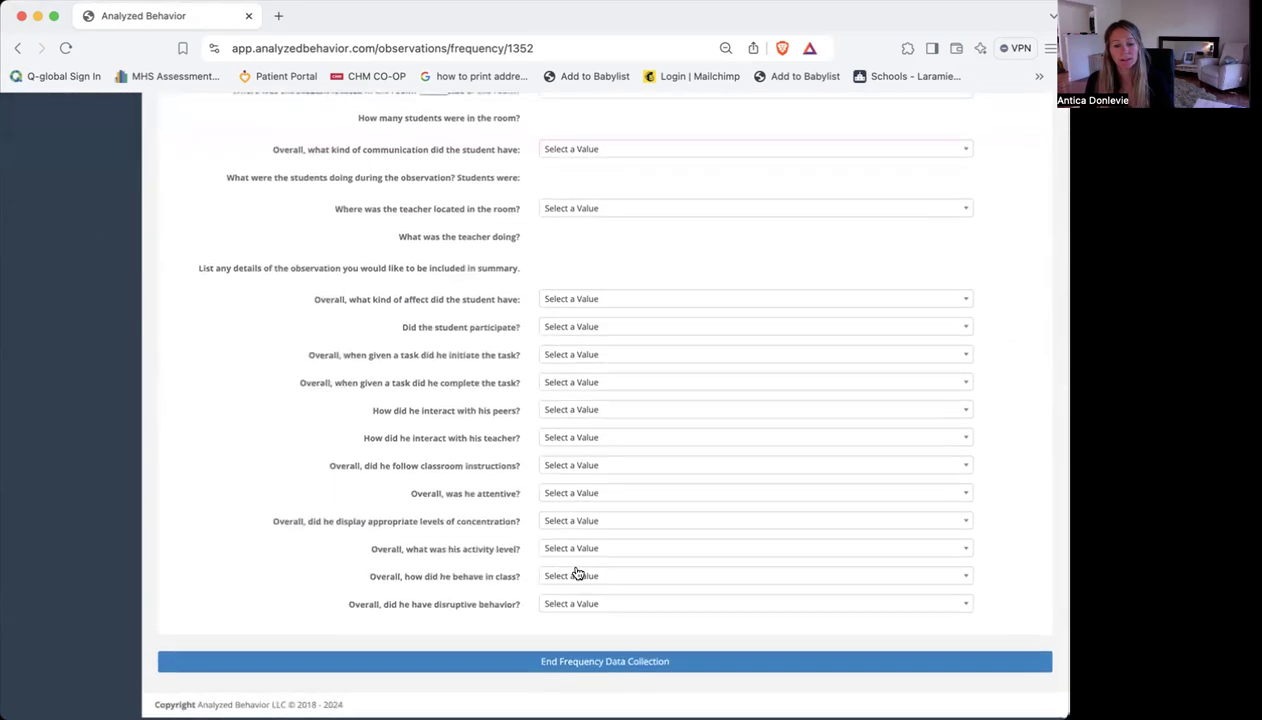
pyautogui.click(614, 665)
pyautogui.click(813, 238)
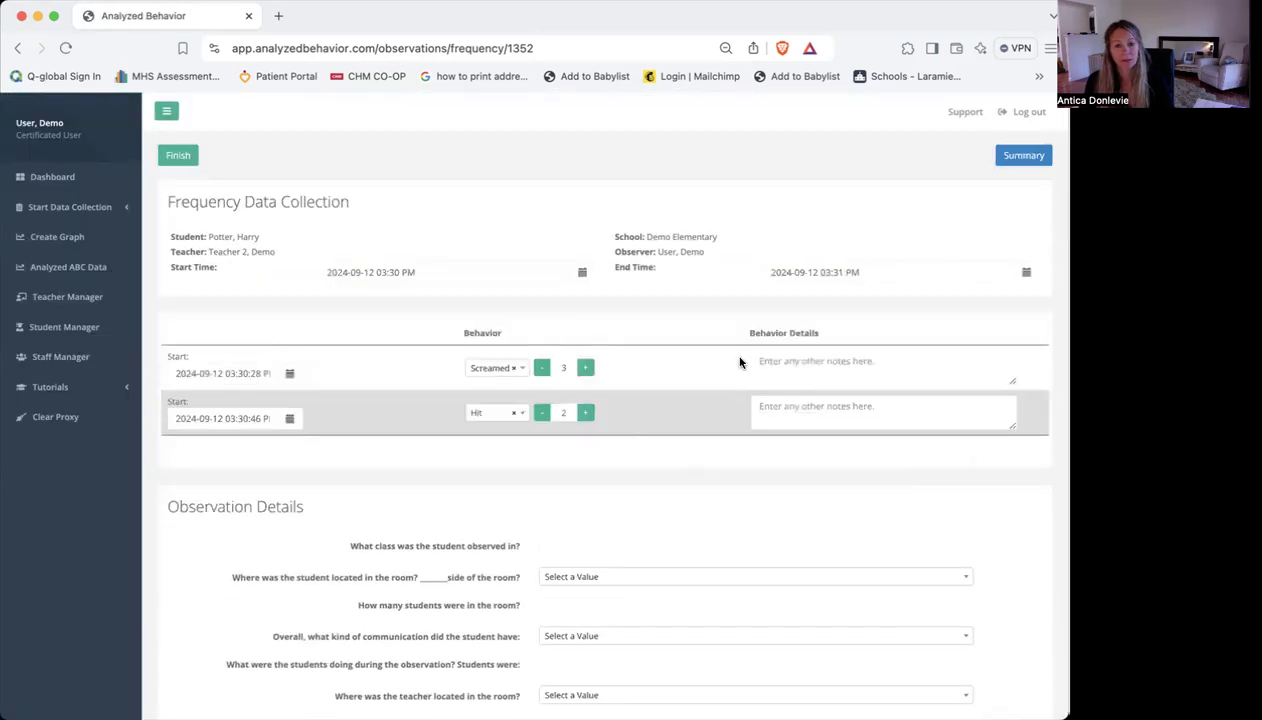
pyautogui.click(1023, 166)
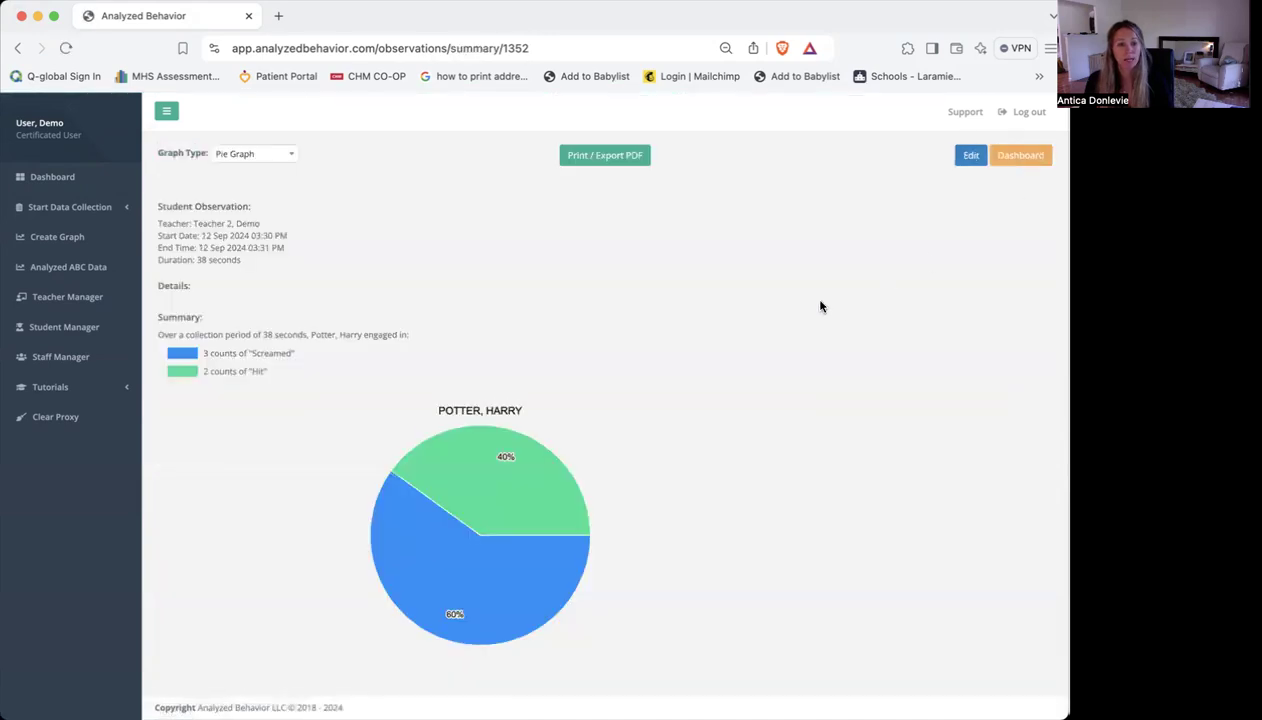
# Show the frequency summary as a Bar Graph and switch it to a 3D Bar Graph
pyautogui.click(245, 158)
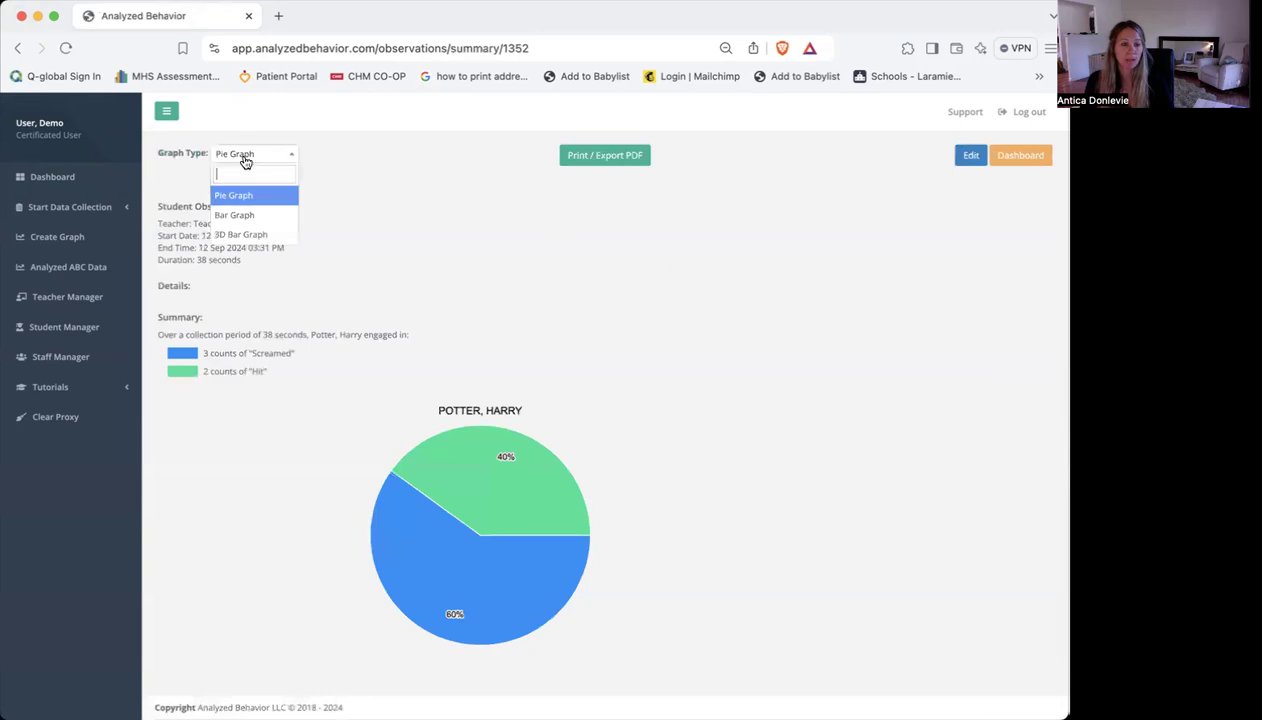
pyautogui.click(240, 214)
pyautogui.click(274, 160)
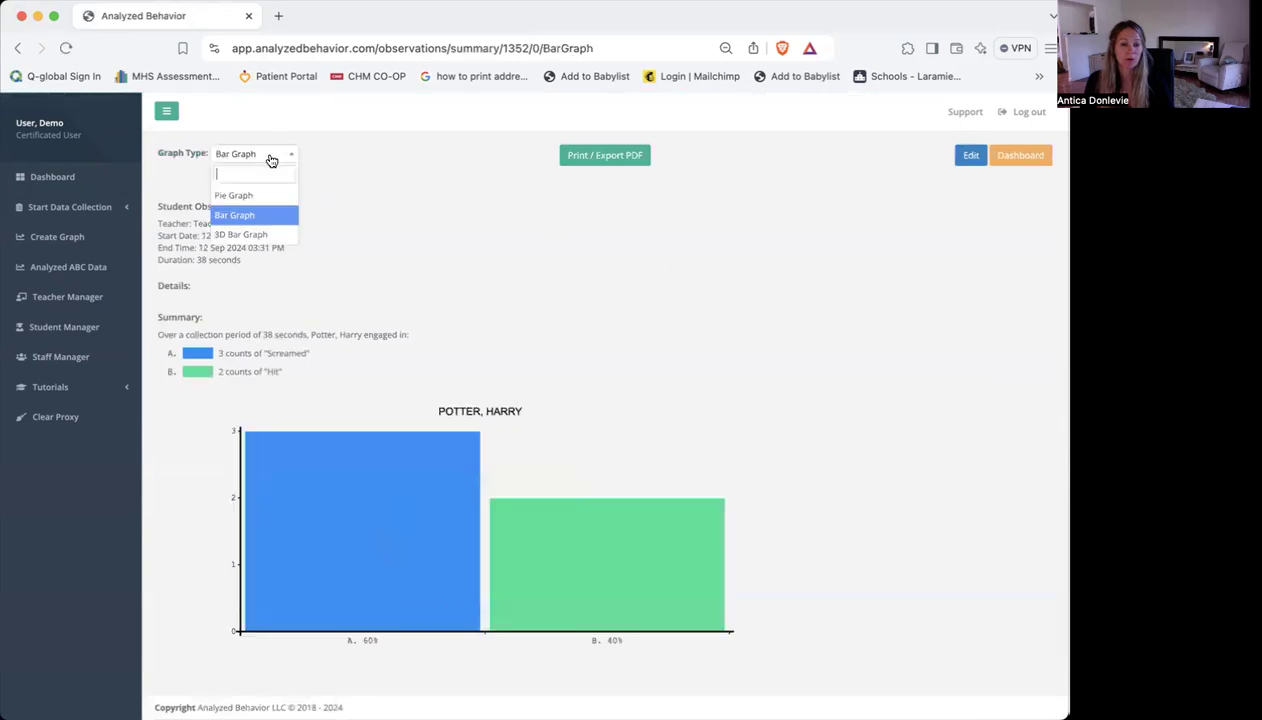
pyautogui.click(258, 235)
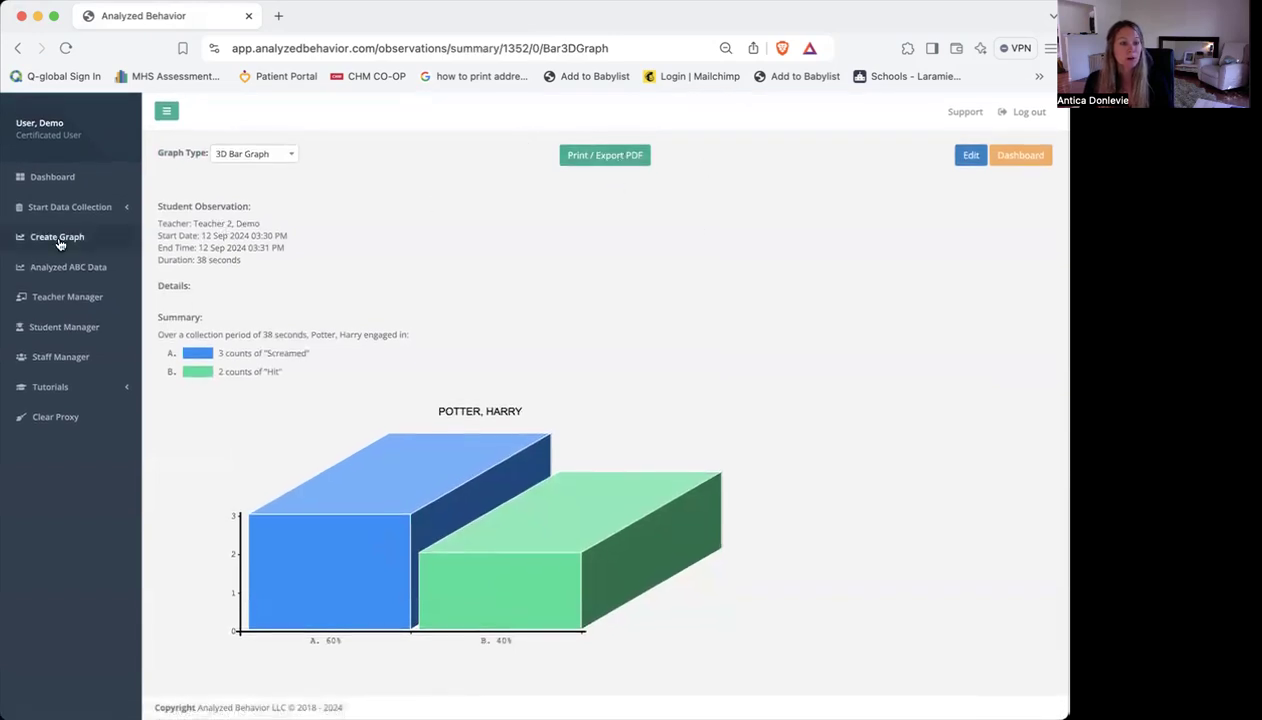
# Start a new graph with report type Frequency, school year 2020-2021 and student "Student 1, Demo"
pyautogui.click(93, 239)
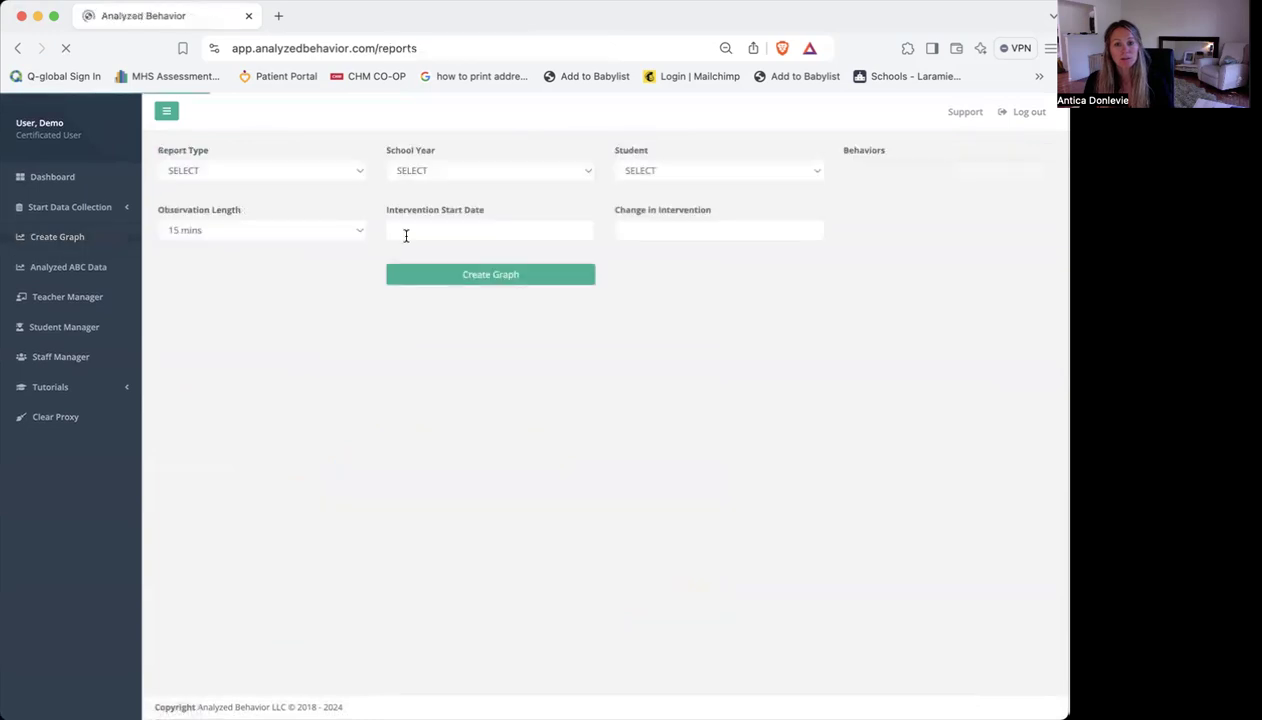
pyautogui.click(307, 174)
pyautogui.click(262, 231)
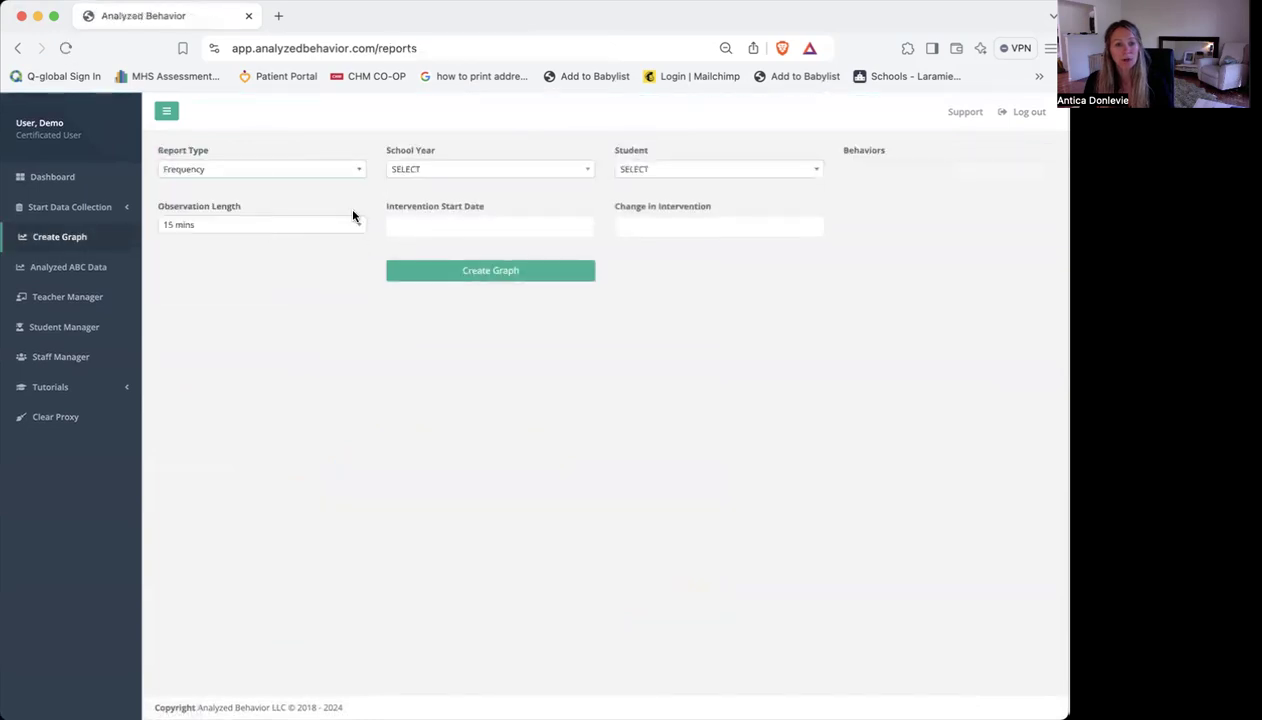
pyautogui.click(514, 172)
pyautogui.click(487, 270)
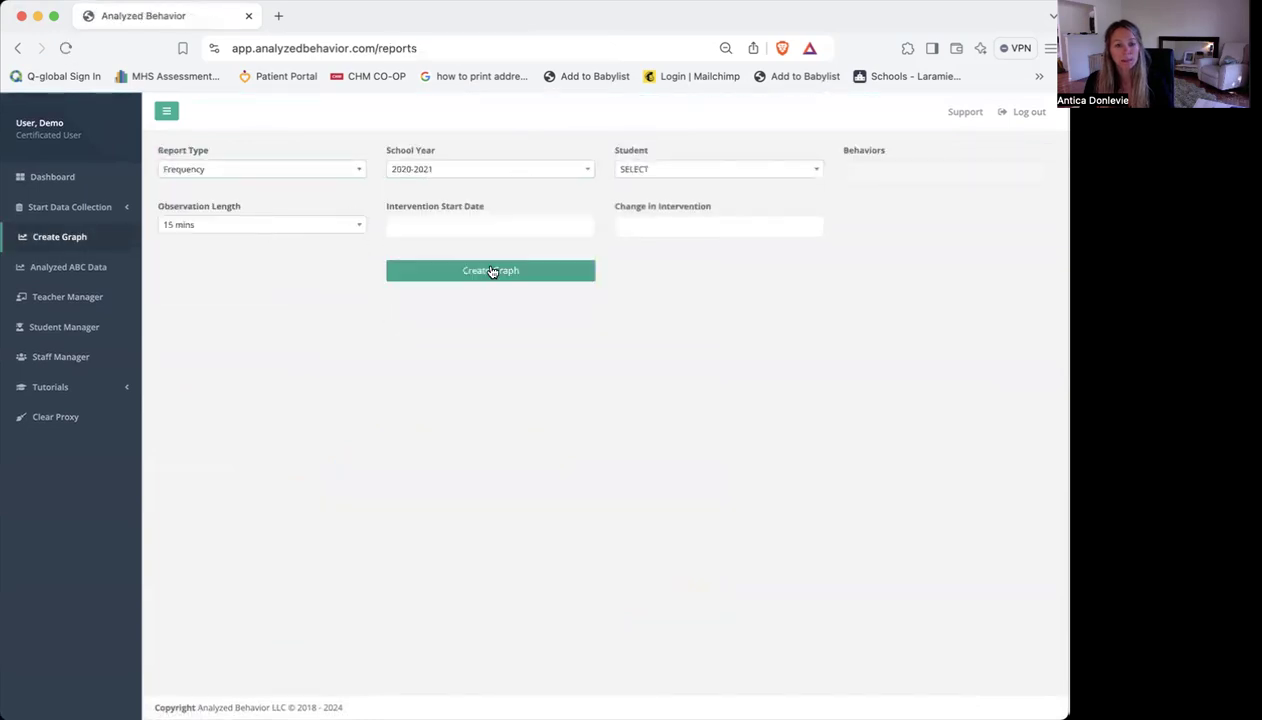
pyautogui.click(683, 175)
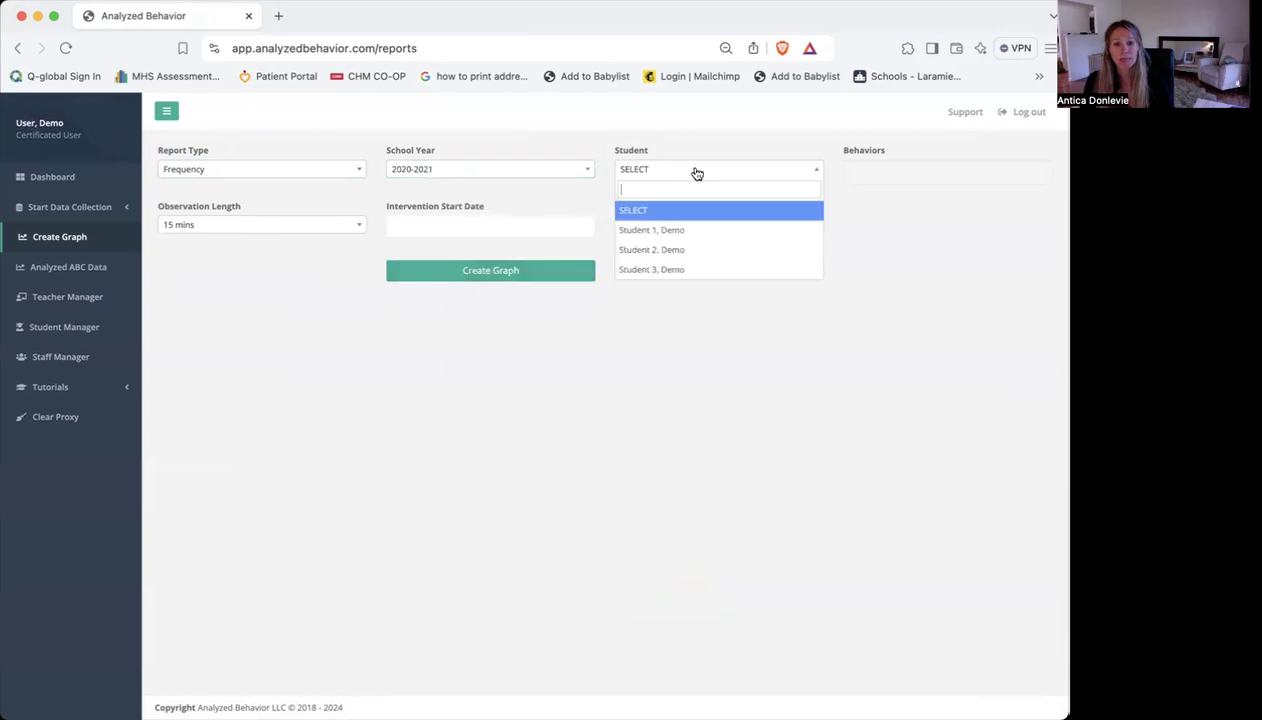
pyautogui.click(682, 228)
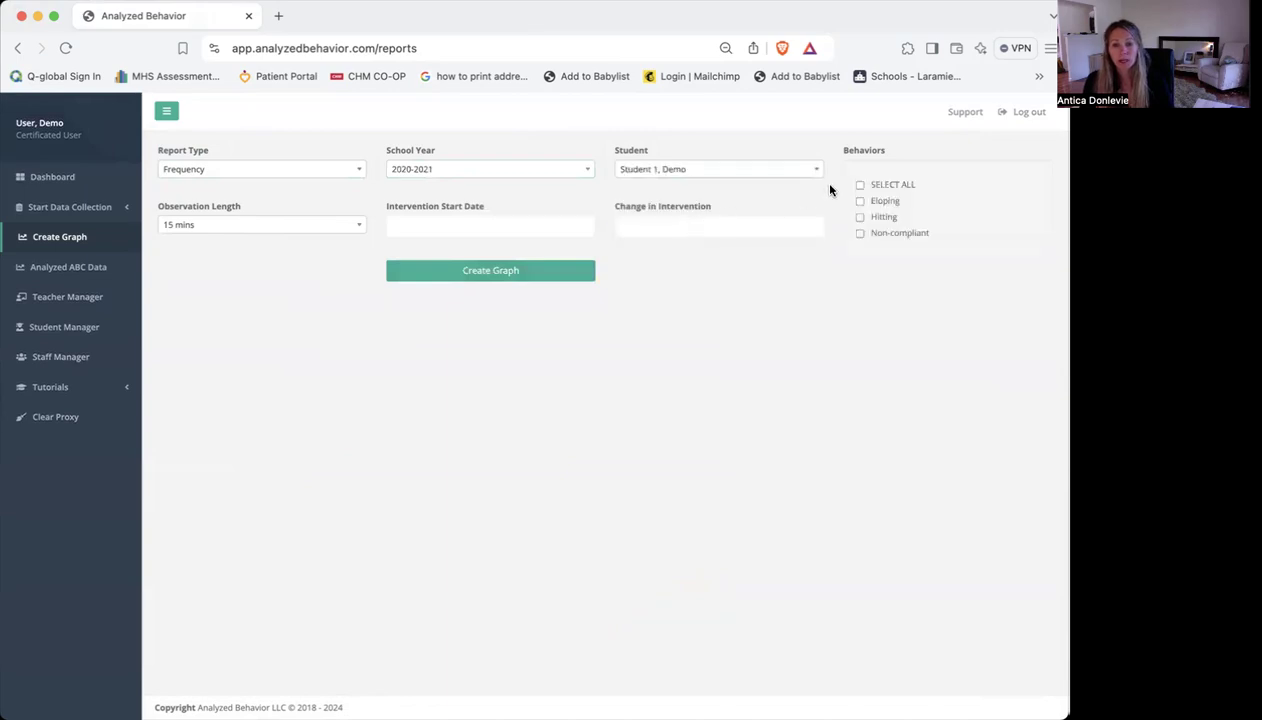
# Include all listed behaviors and create the graph with an observation length of 30 mins
pyautogui.click(224, 170)
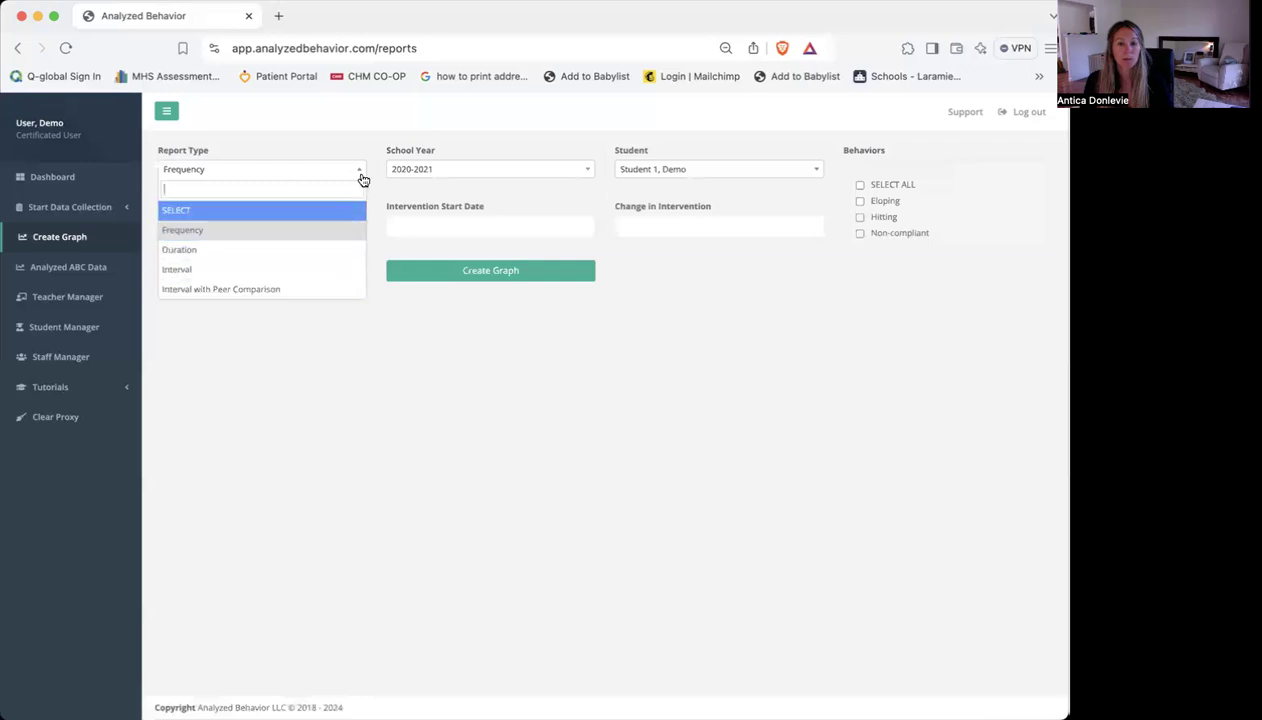
pyautogui.click(348, 121)
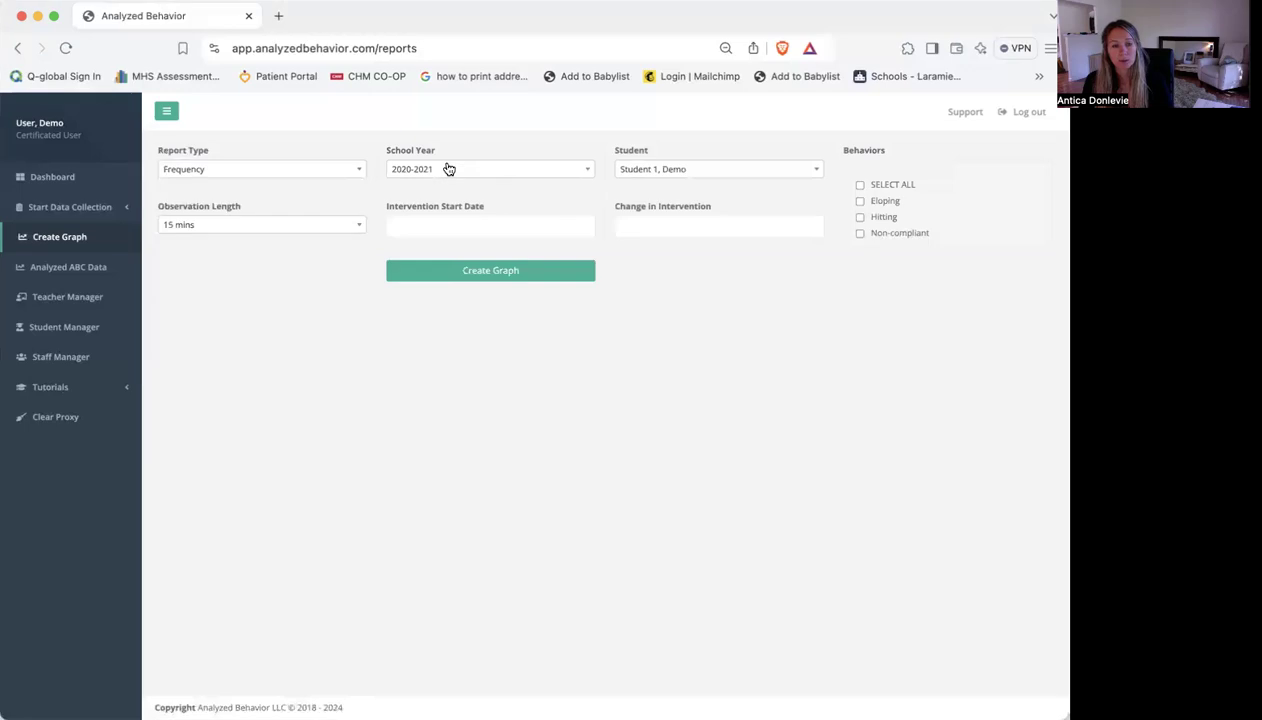
pyautogui.click(859, 186)
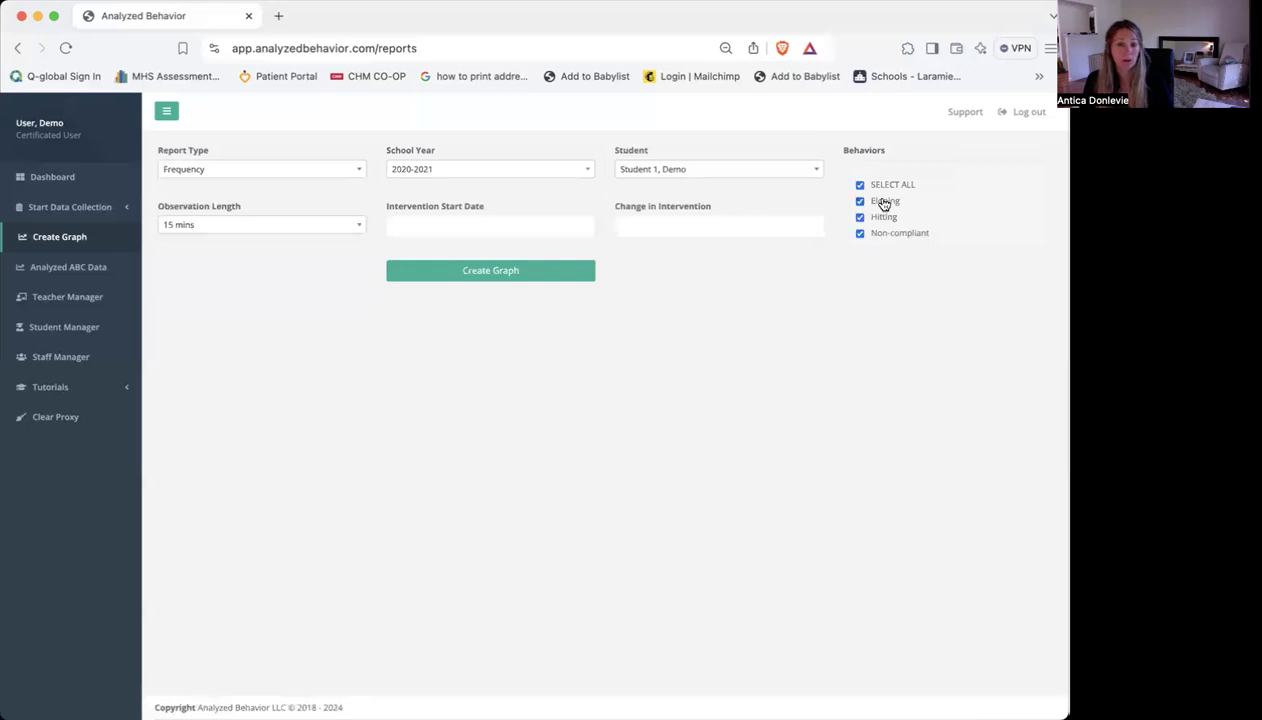
pyautogui.click(224, 232)
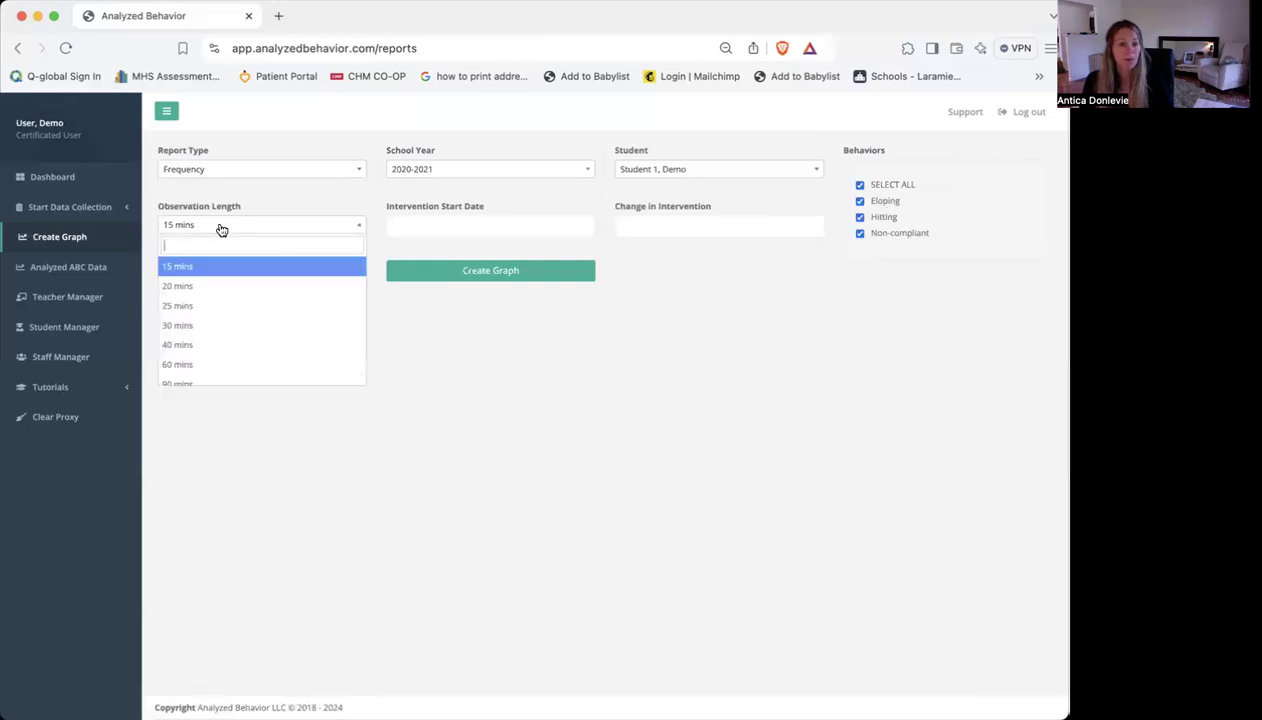
pyautogui.click(206, 326)
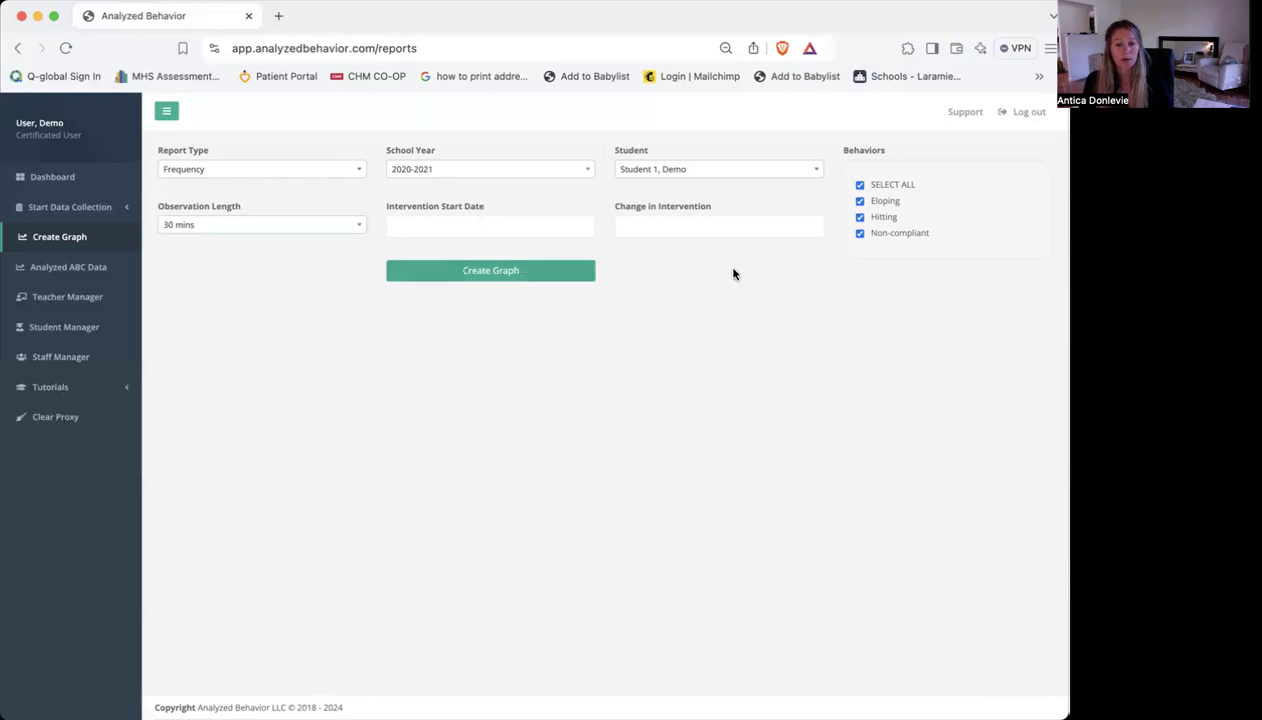
# Examine the frequency graph's lines for Eloping, Hitting and Non-compliant across the observation dates
pyautogui.scroll(-3, 808, 370)
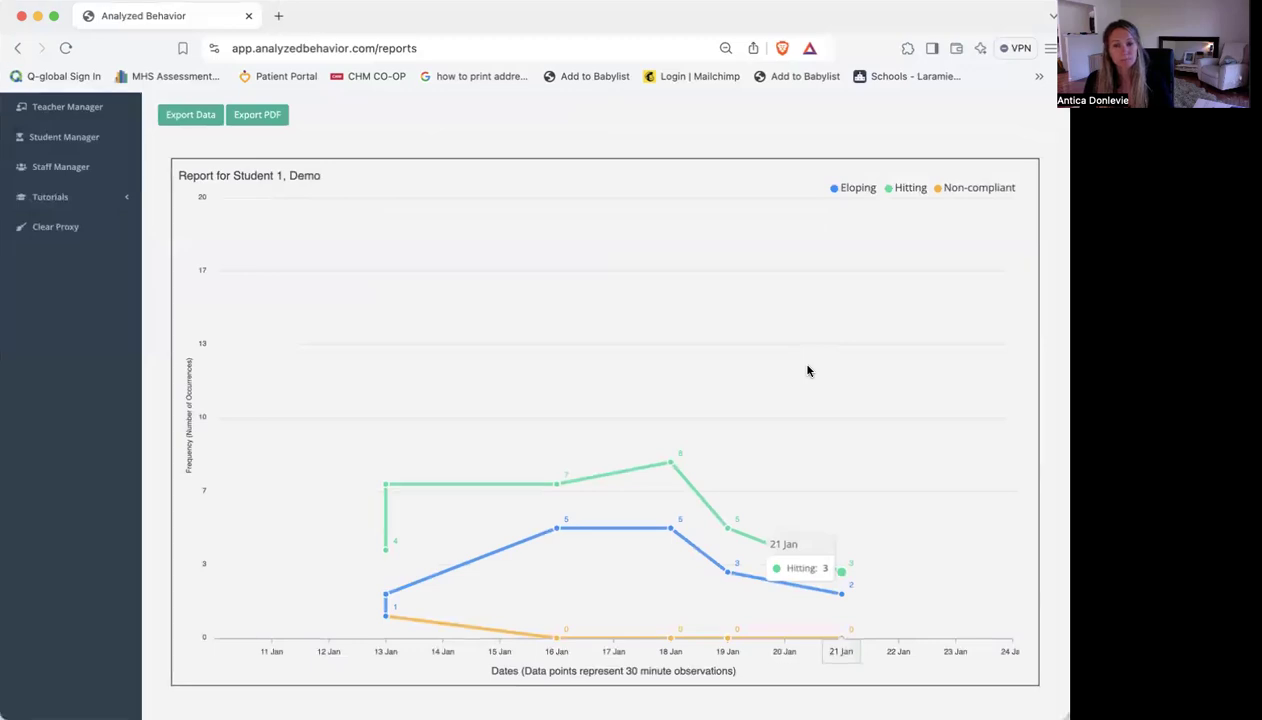
pyautogui.scroll(3, 808, 370)
pyautogui.scroll(-3, 805, 249)
pyautogui.scroll(3, 808, 250)
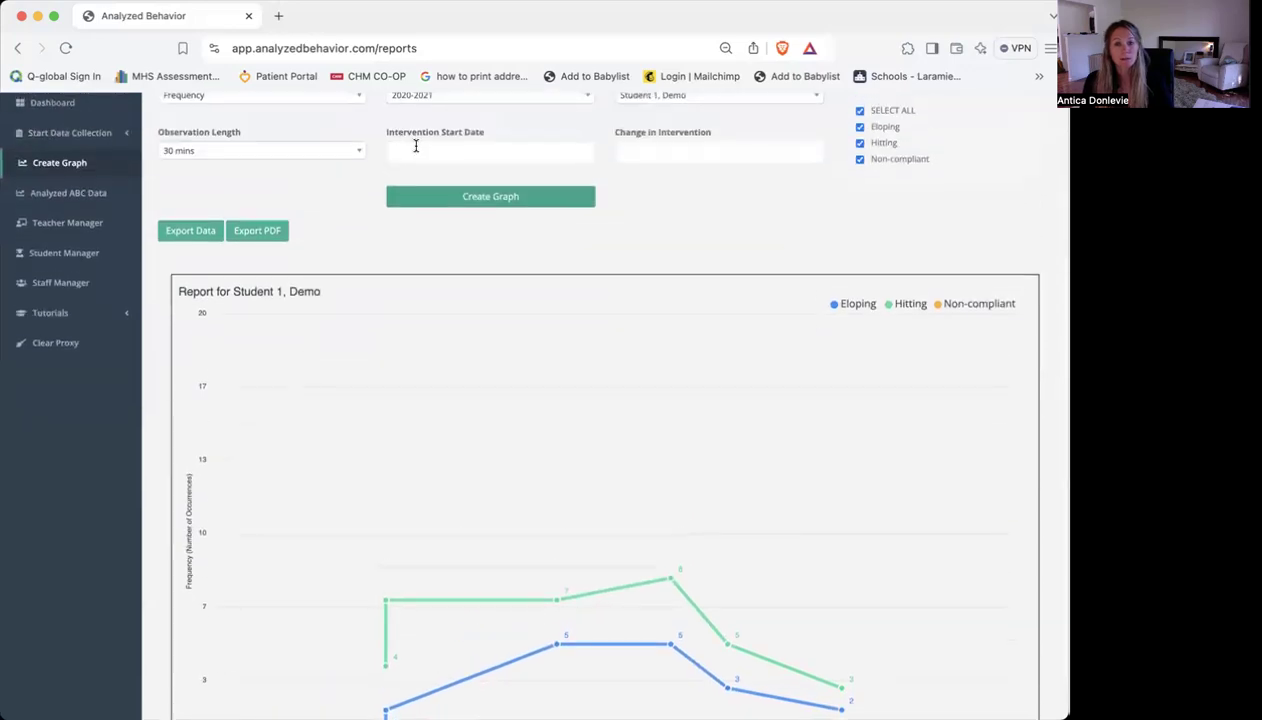
pyautogui.scroll(-3, 760, 208)
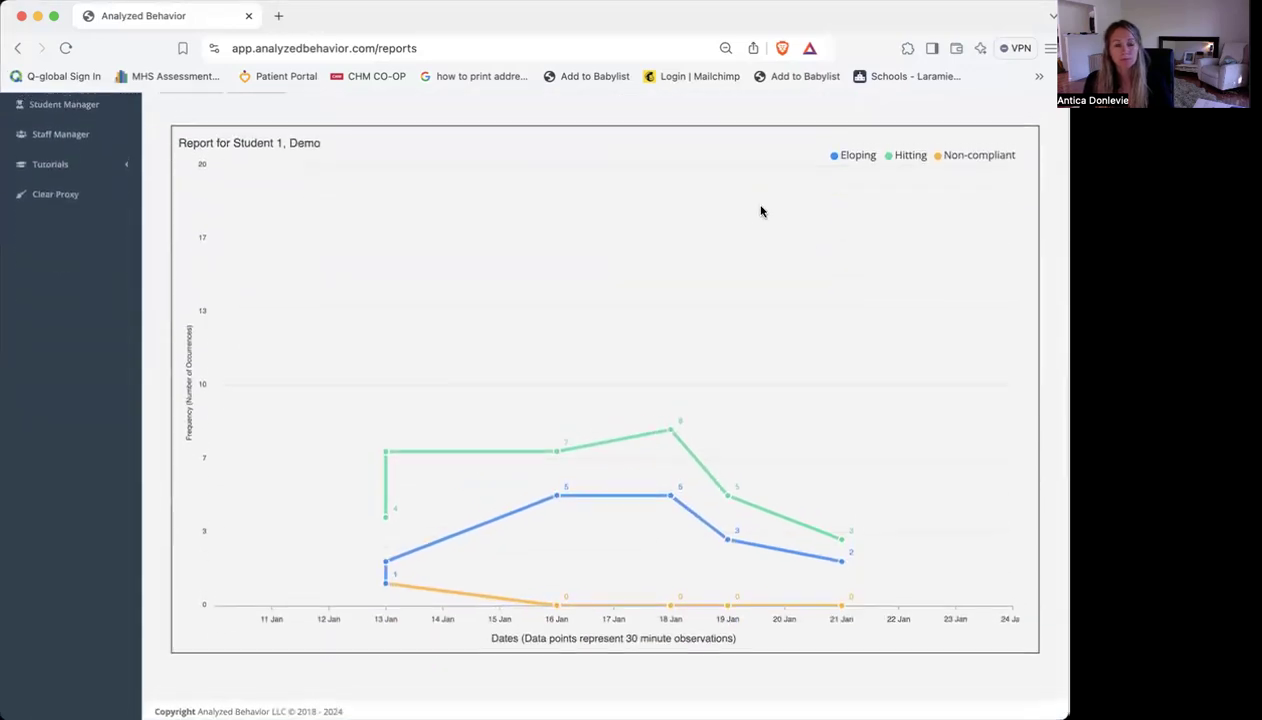
pyautogui.scroll(4, 760, 209)
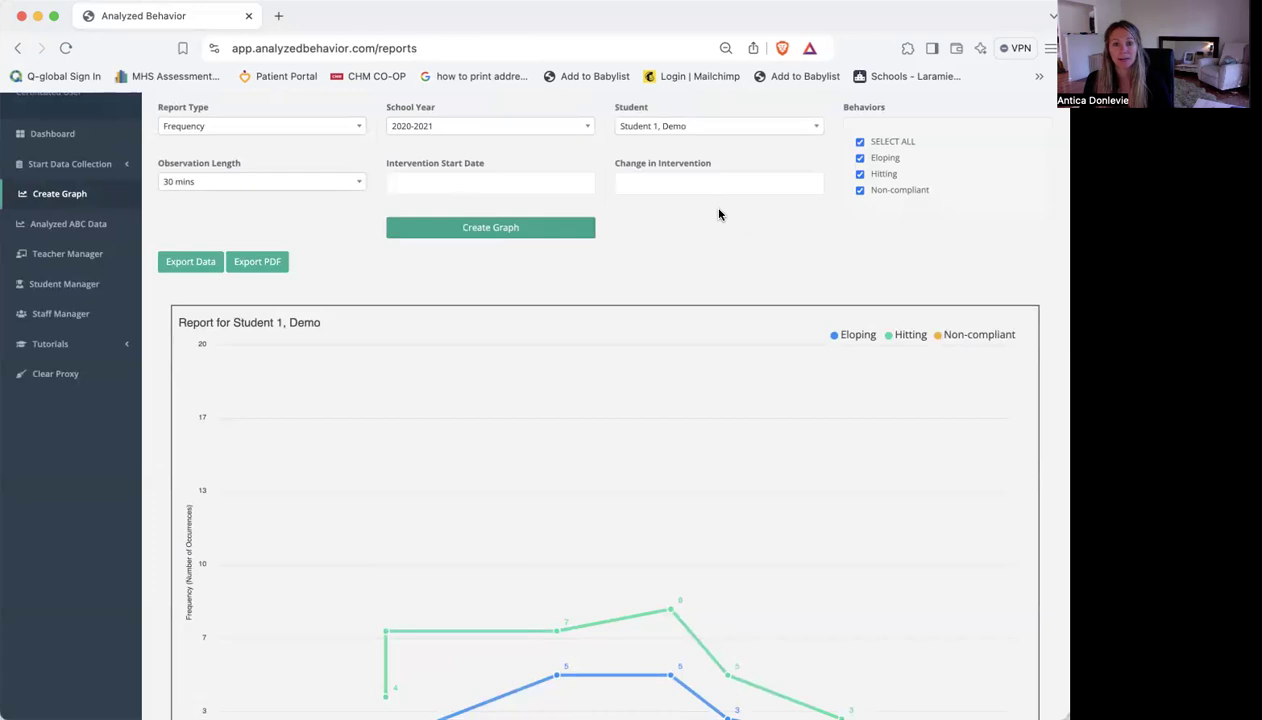
# Set the intervention start date to 01/18/2021 and recreate the frequency graph
pyautogui.click(414, 182)
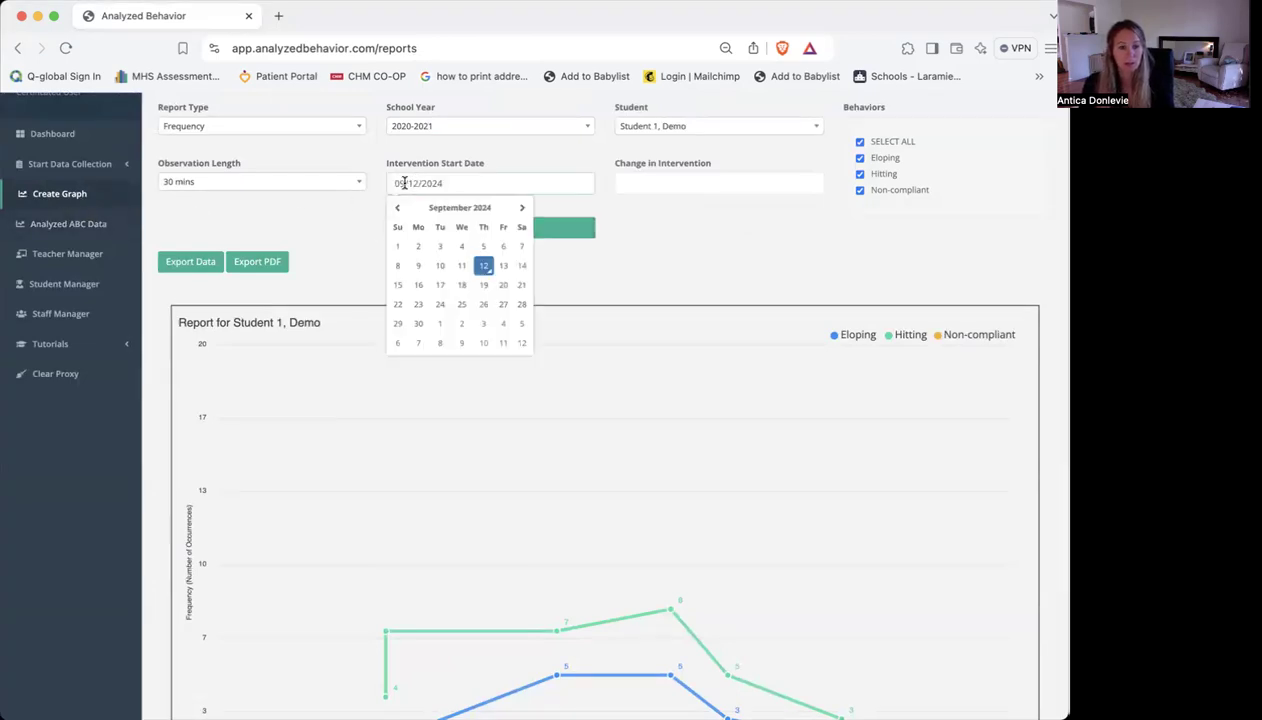
pyautogui.press('BackSpace')
pyautogui.write('1')
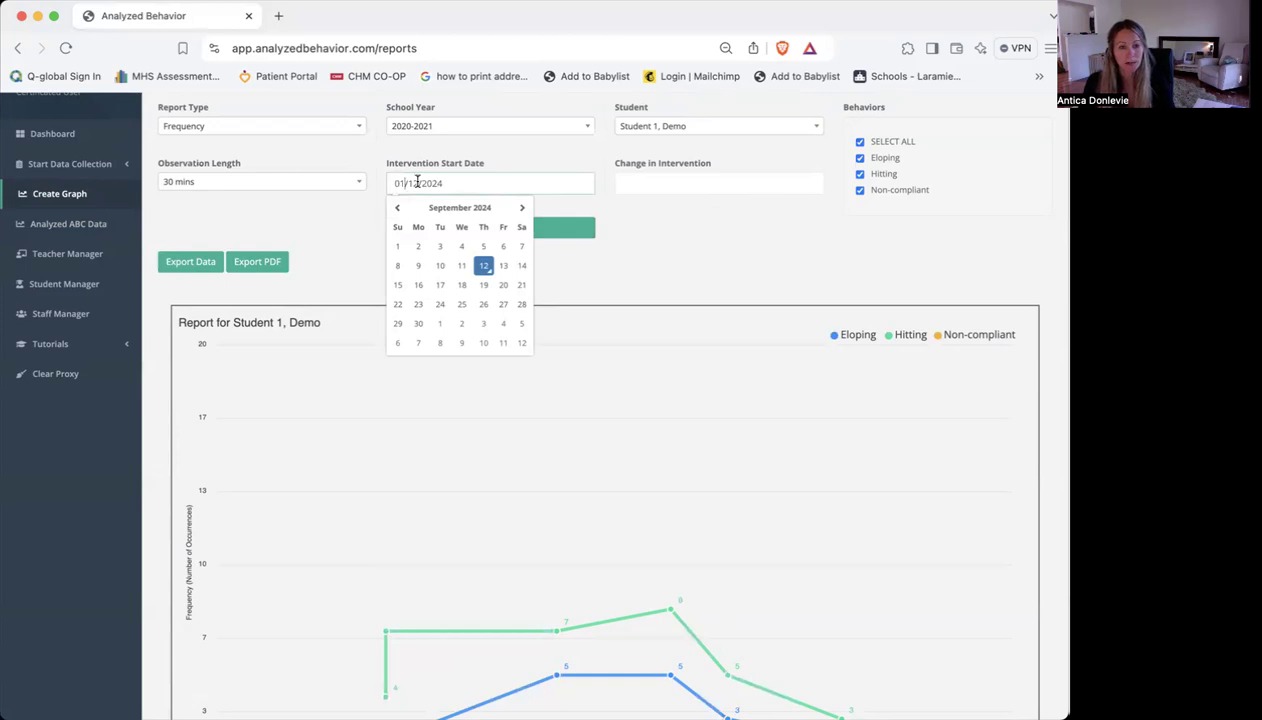
pyautogui.press('BackSpace')
pyautogui.write('8')
pyautogui.press('BackSpace')
pyautogui.write('1')
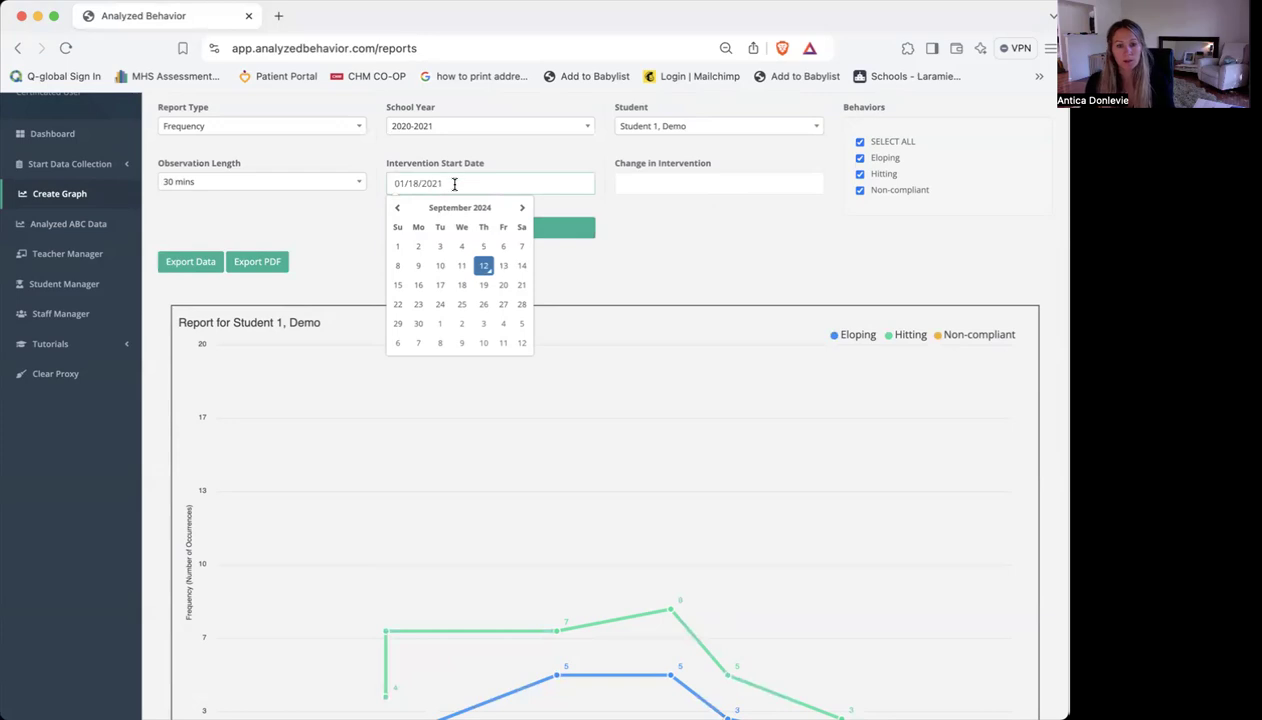
pyautogui.click(578, 227)
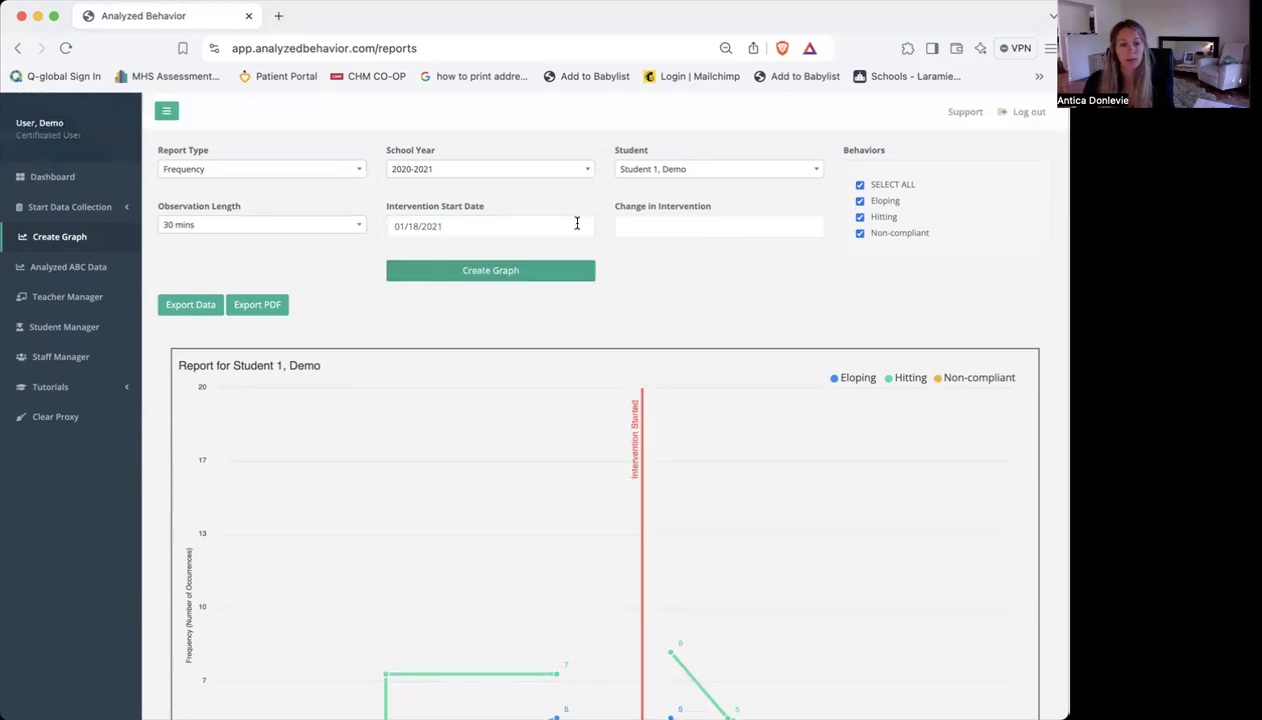
pyautogui.click(764, 396)
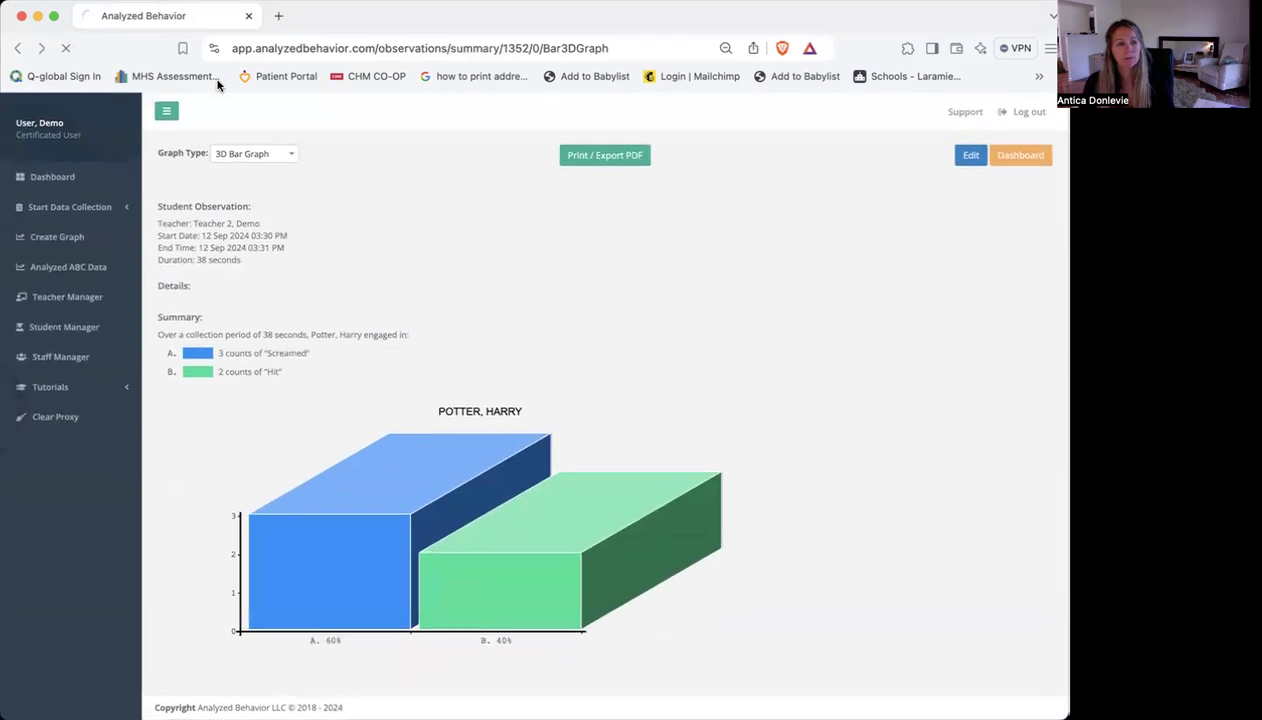
pyautogui.click(20, 48)
pyautogui.click(41, 48)
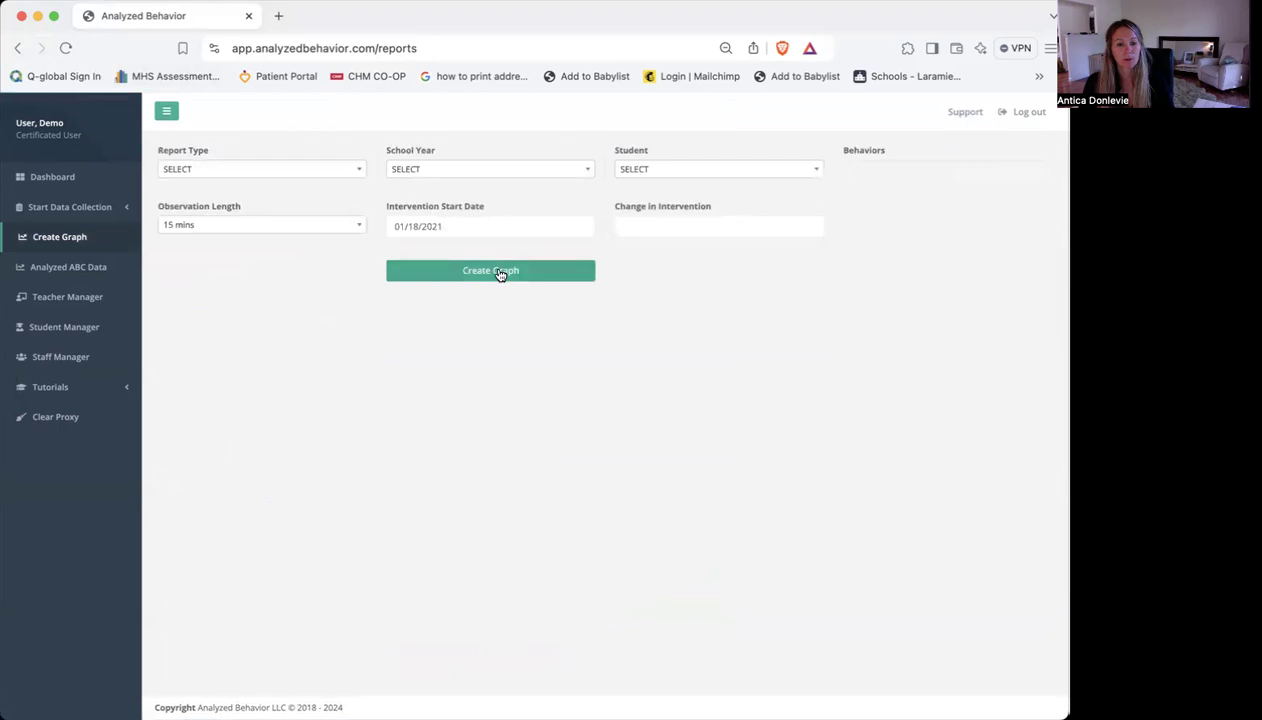
pyautogui.click(501, 273)
pyautogui.click(779, 212)
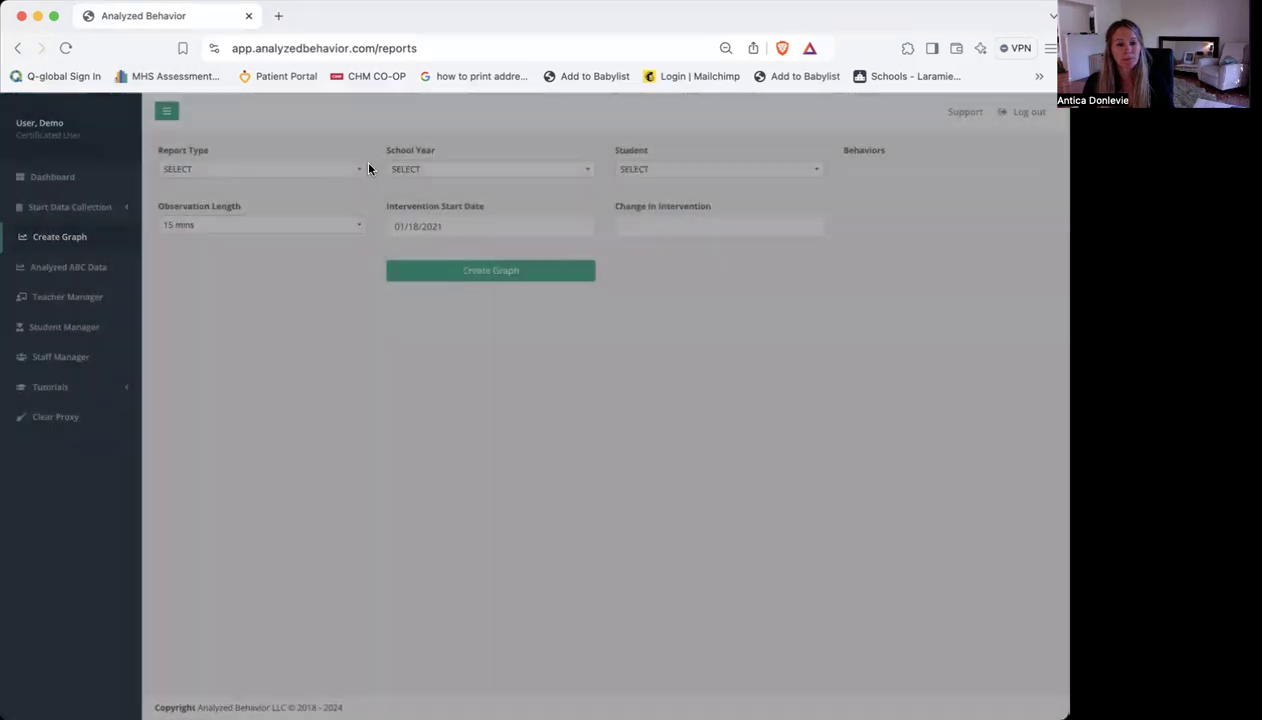
pyautogui.click(296, 170)
pyautogui.click(243, 230)
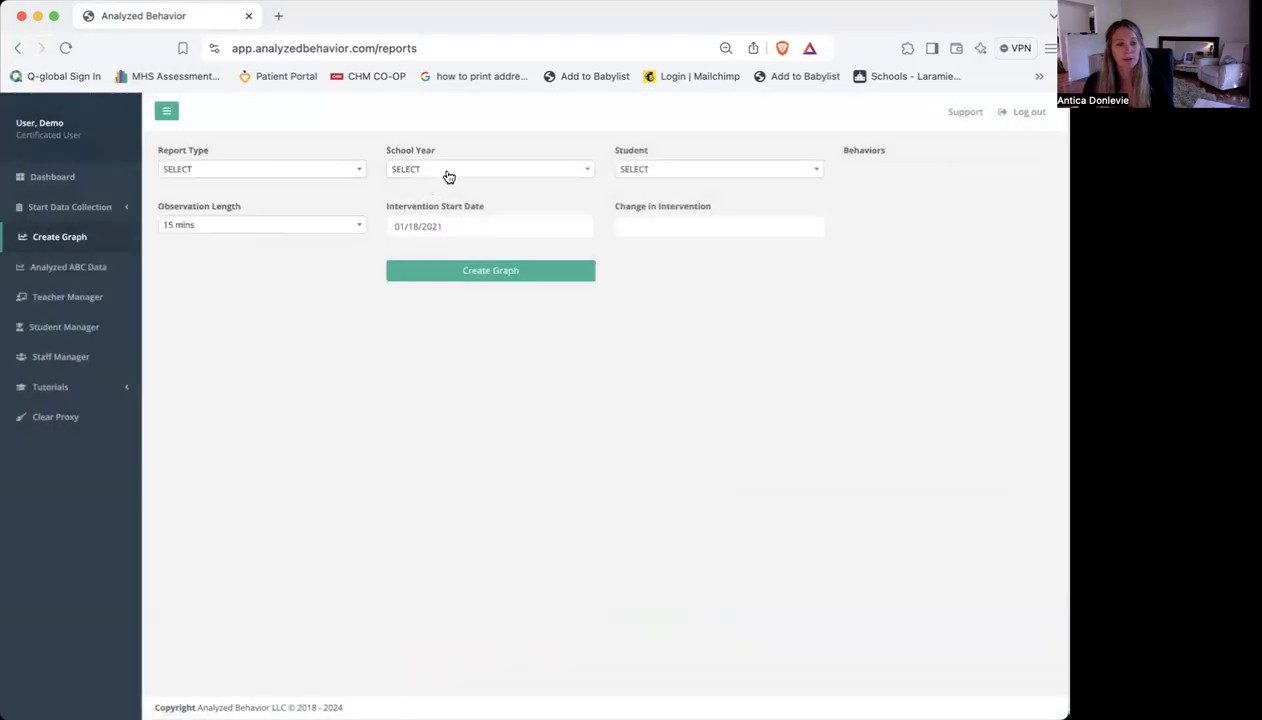
pyautogui.click(355, 174)
pyautogui.click(254, 233)
pyautogui.click(259, 176)
pyautogui.click(221, 234)
# Reload the graph form and set it to Frequency, school year 2020-2021, "Student 1, Demo" and an observation length of 30 mins
pyautogui.click(62, 51)
pyautogui.click(280, 169)
pyautogui.click(287, 229)
pyautogui.click(518, 171)
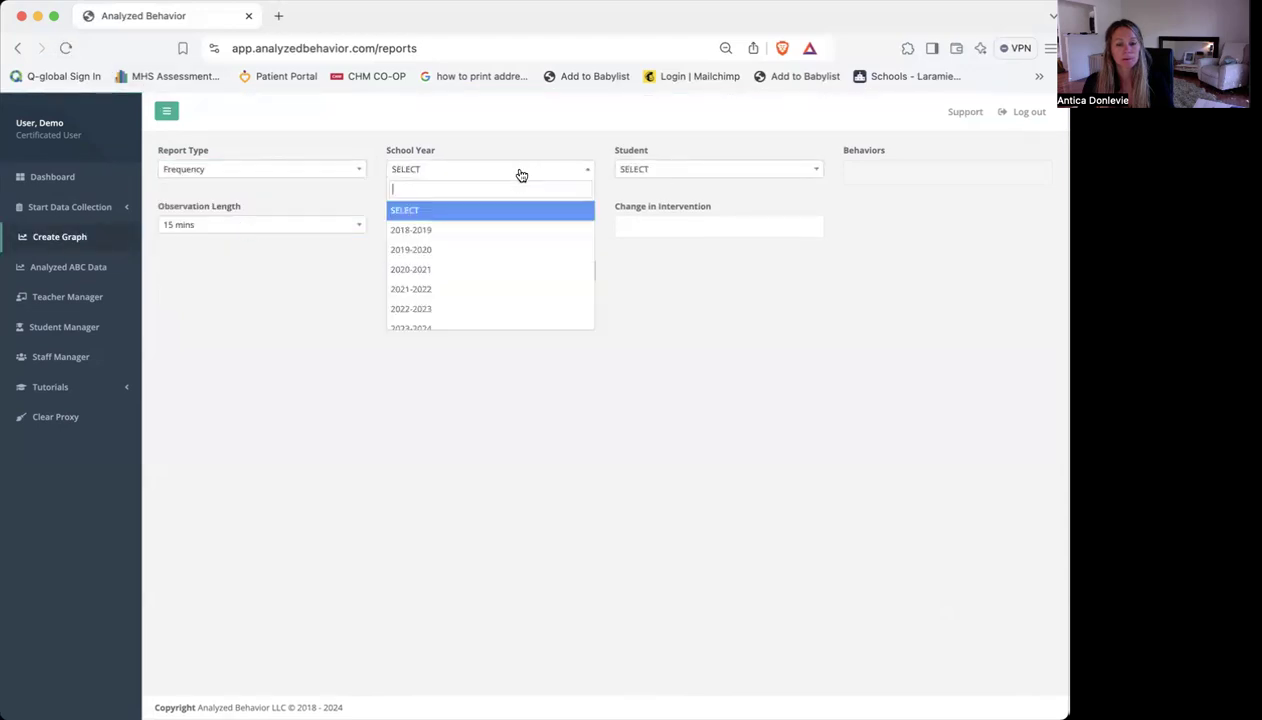
pyautogui.click(488, 279)
pyautogui.click(659, 171)
pyautogui.click(660, 229)
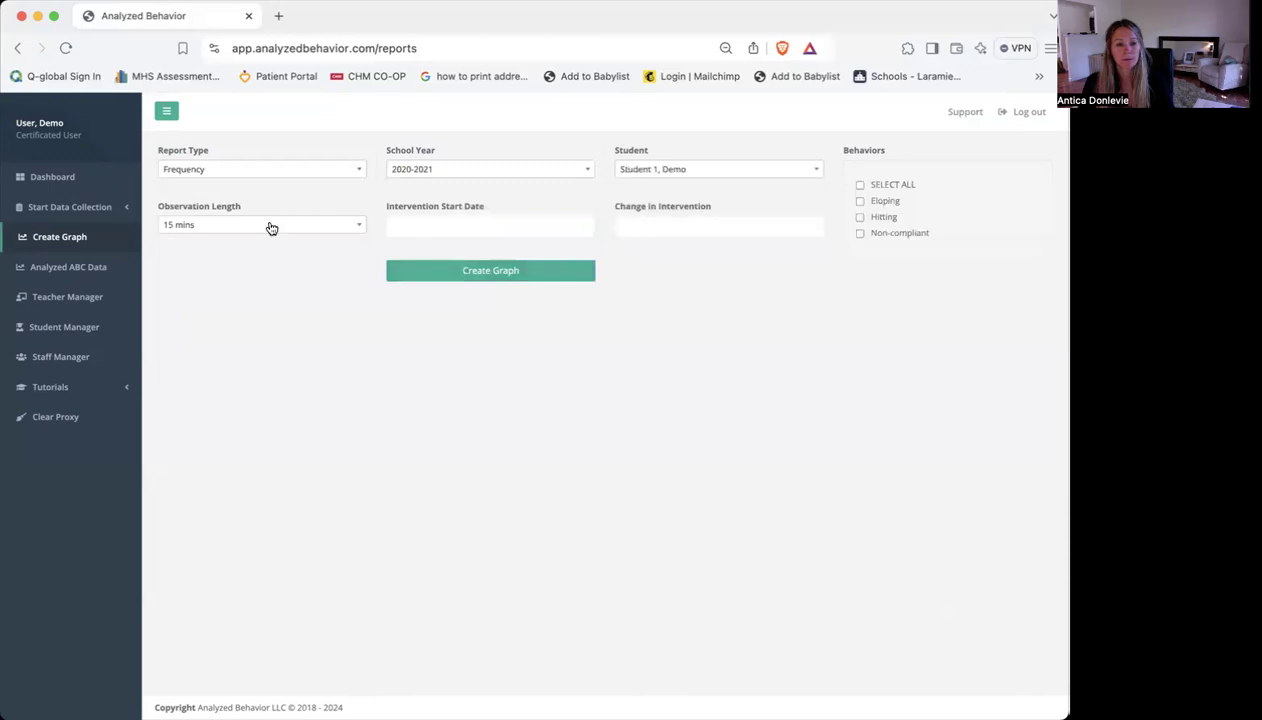
pyautogui.click(270, 228)
pyautogui.click(242, 326)
# Set the graph's intervention start date to 01/18/2021
pyautogui.click(460, 222)
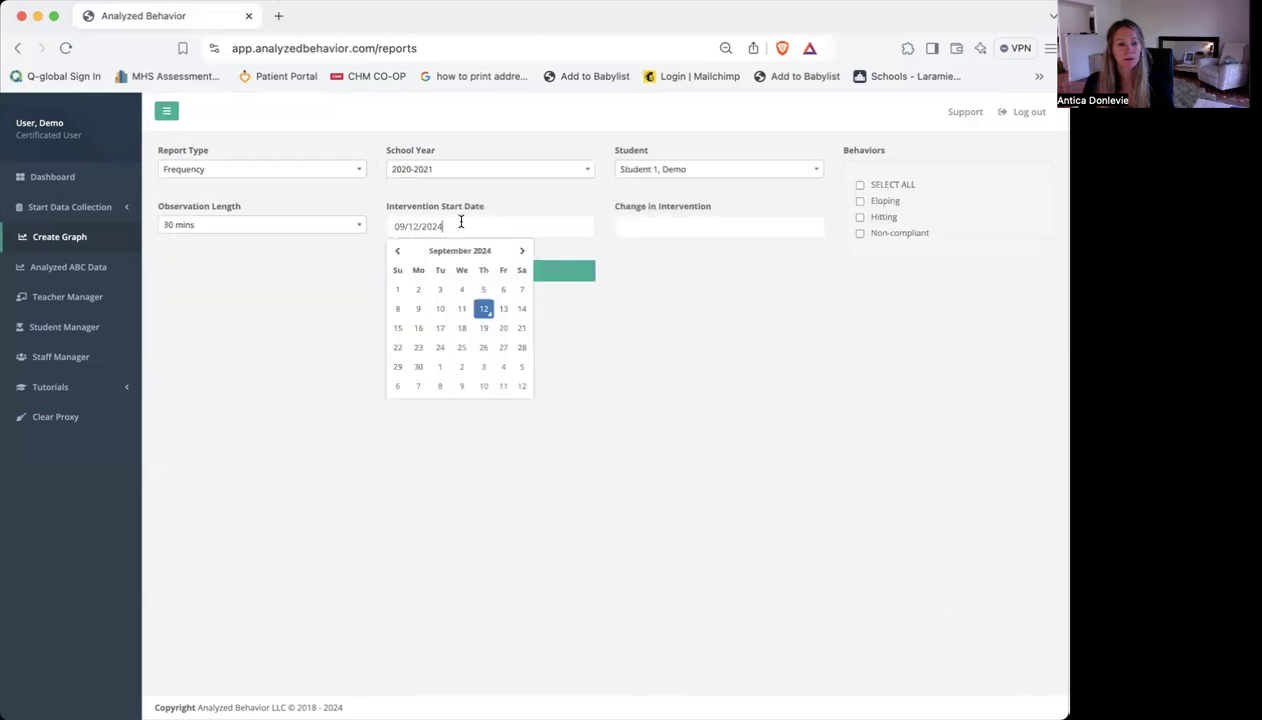
pyautogui.doubleClick(406, 225)
pyautogui.write('01')
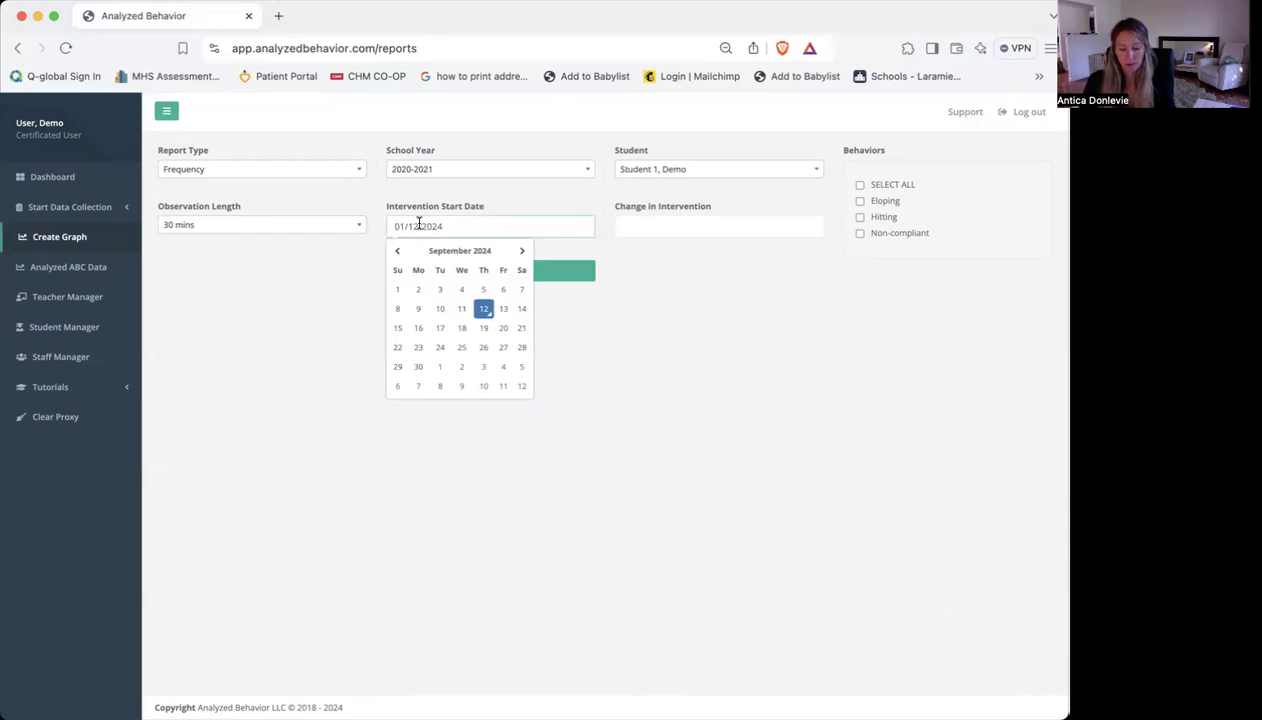
pyautogui.doubleClick(418, 225)
pyautogui.write('11')
pyautogui.doubleClick(400, 226)
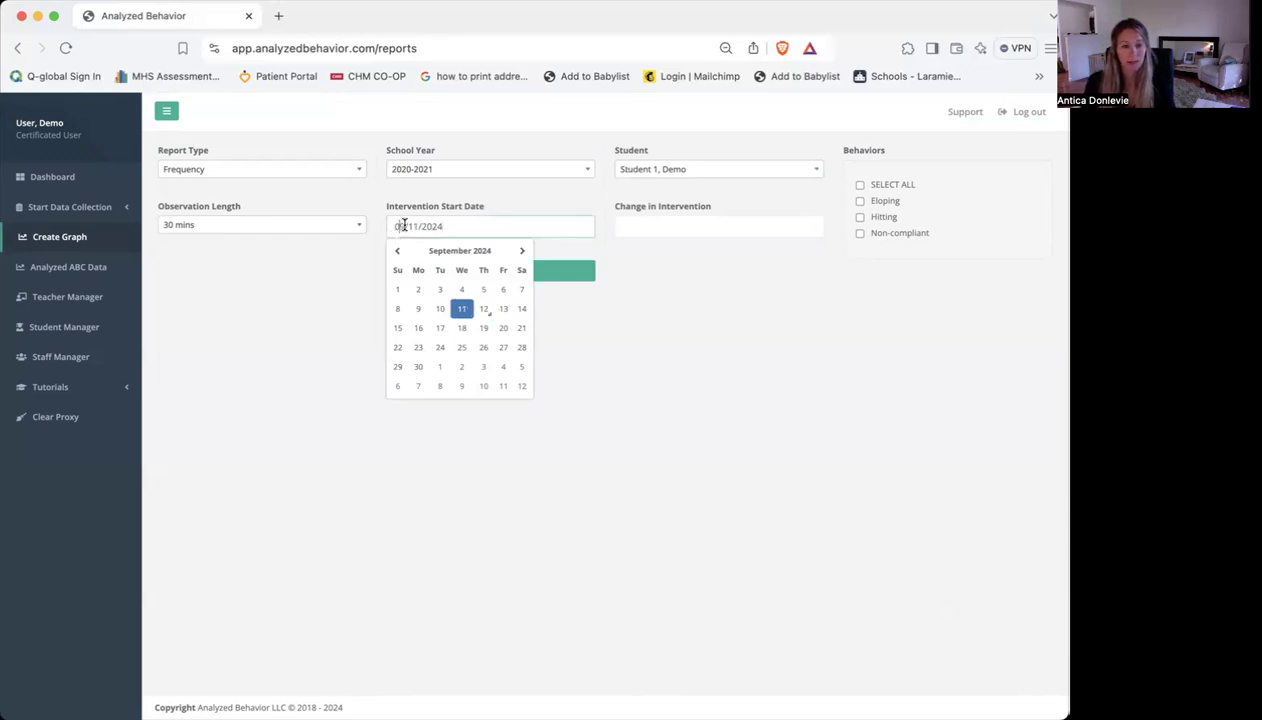
pyautogui.write('0')
pyautogui.doubleClick(416, 226)
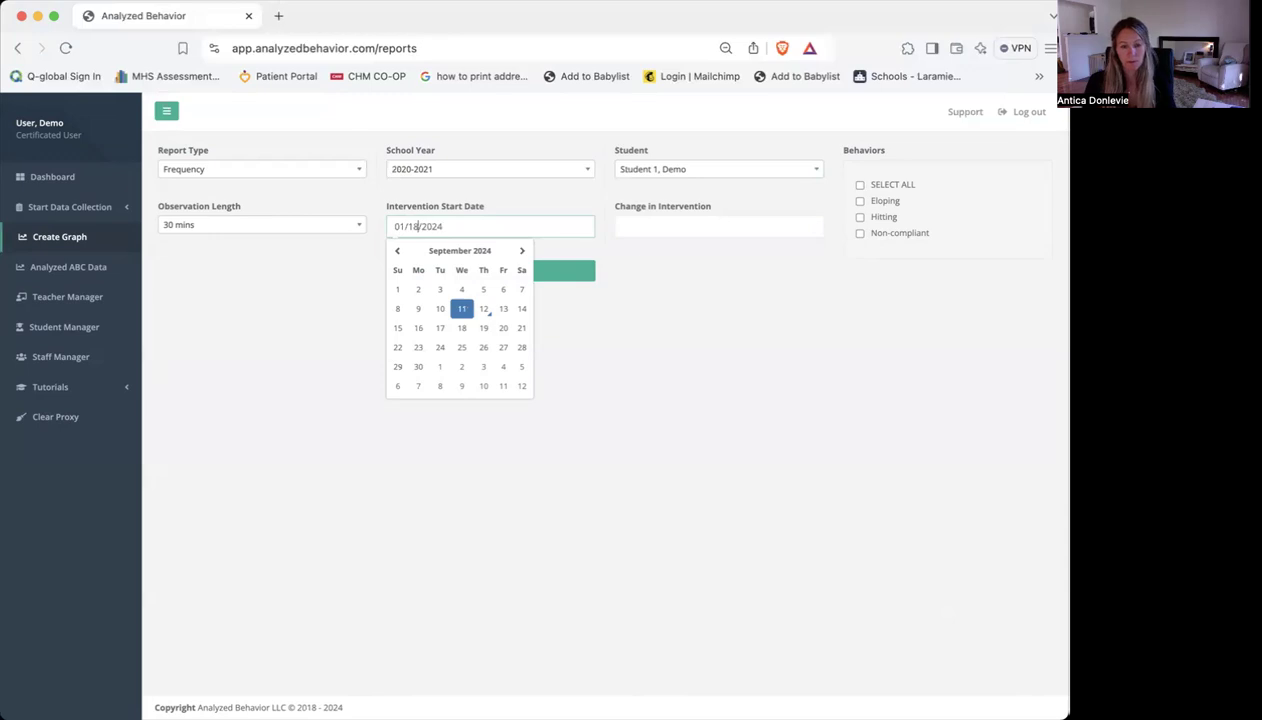
pyautogui.write('18')
pyautogui.doubleClick(451, 226)
pyautogui.write('2021')
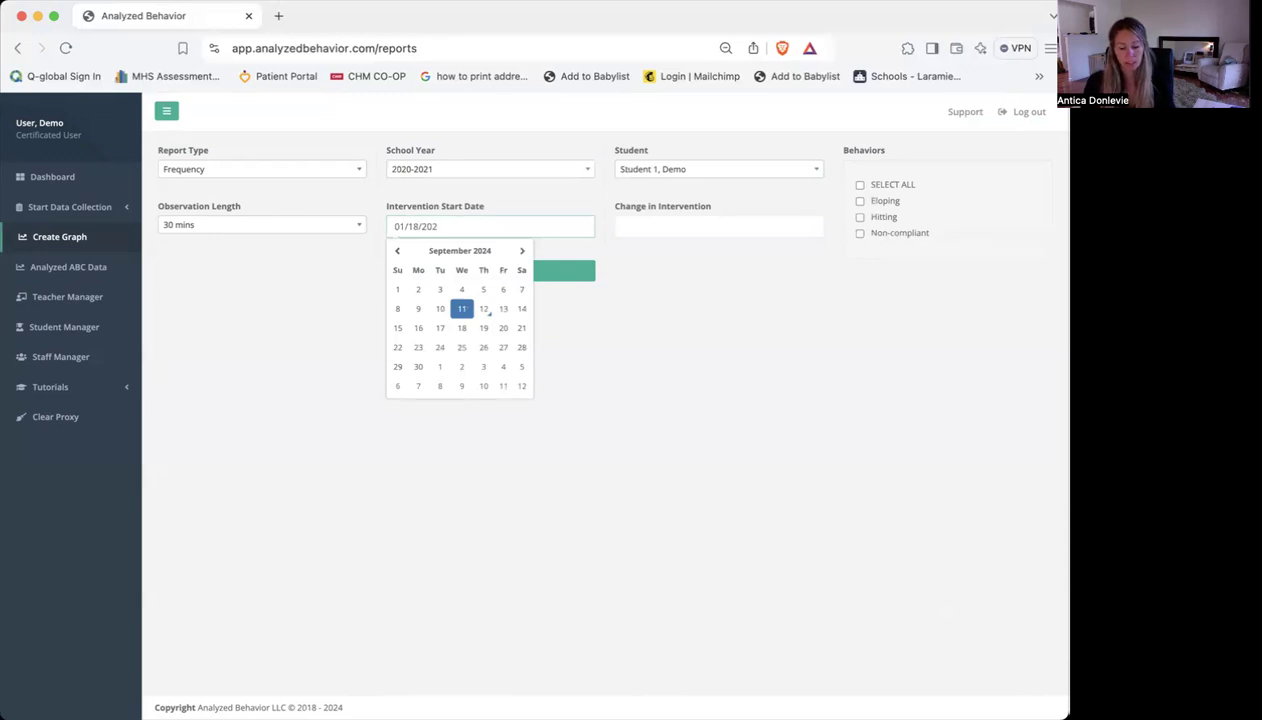
pyautogui.click(557, 271)
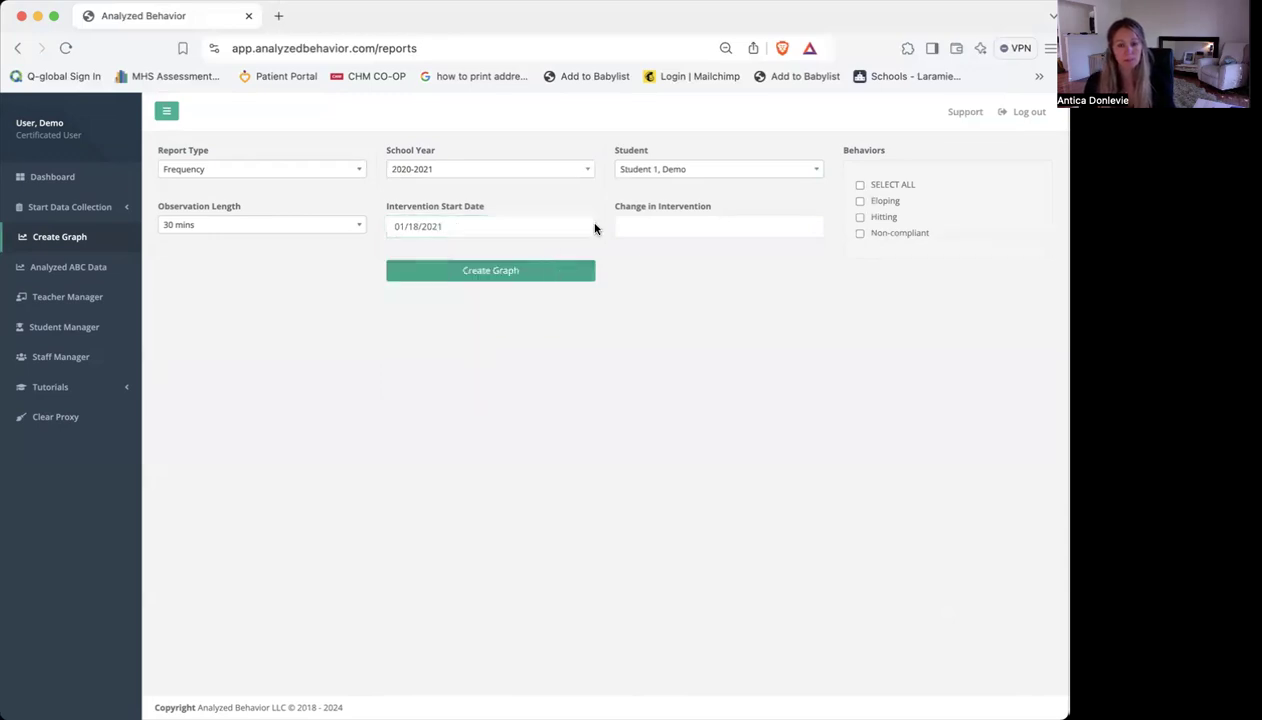
pyautogui.click(788, 212)
# Include all behaviors, create the frequency graph and review the data before and after the intervention line
pyautogui.click(860, 186)
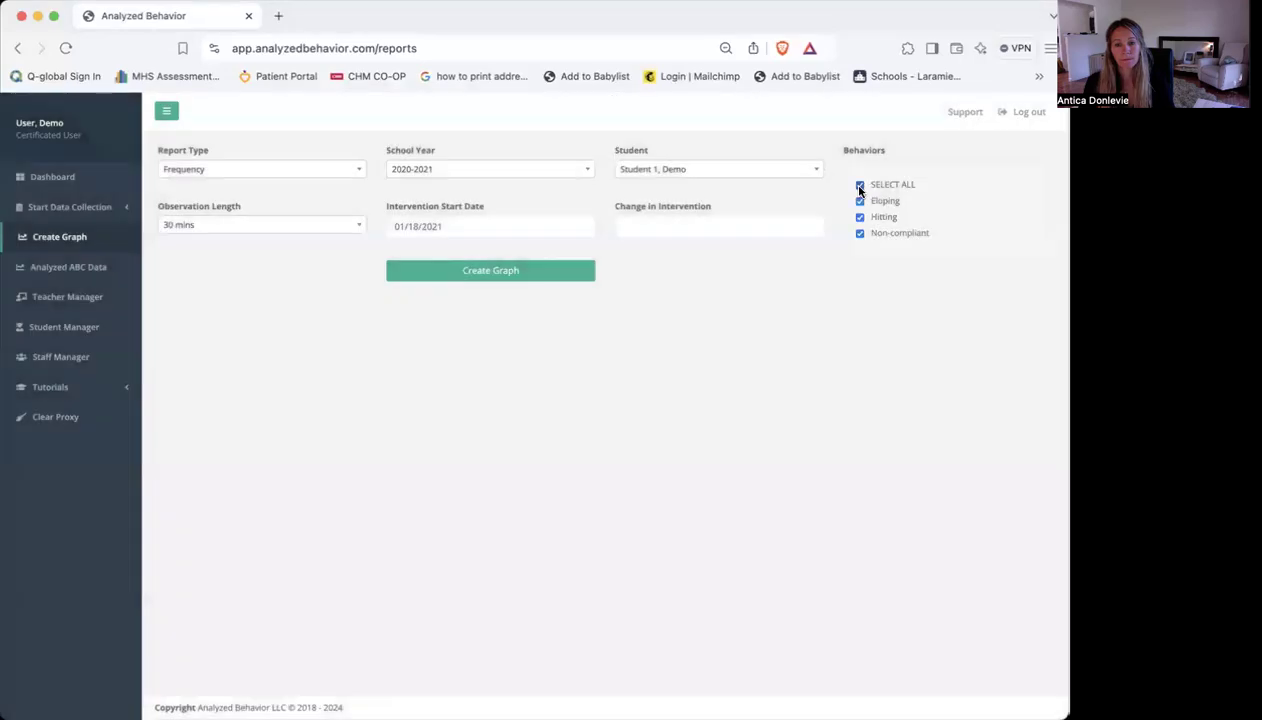
pyautogui.click(505, 279)
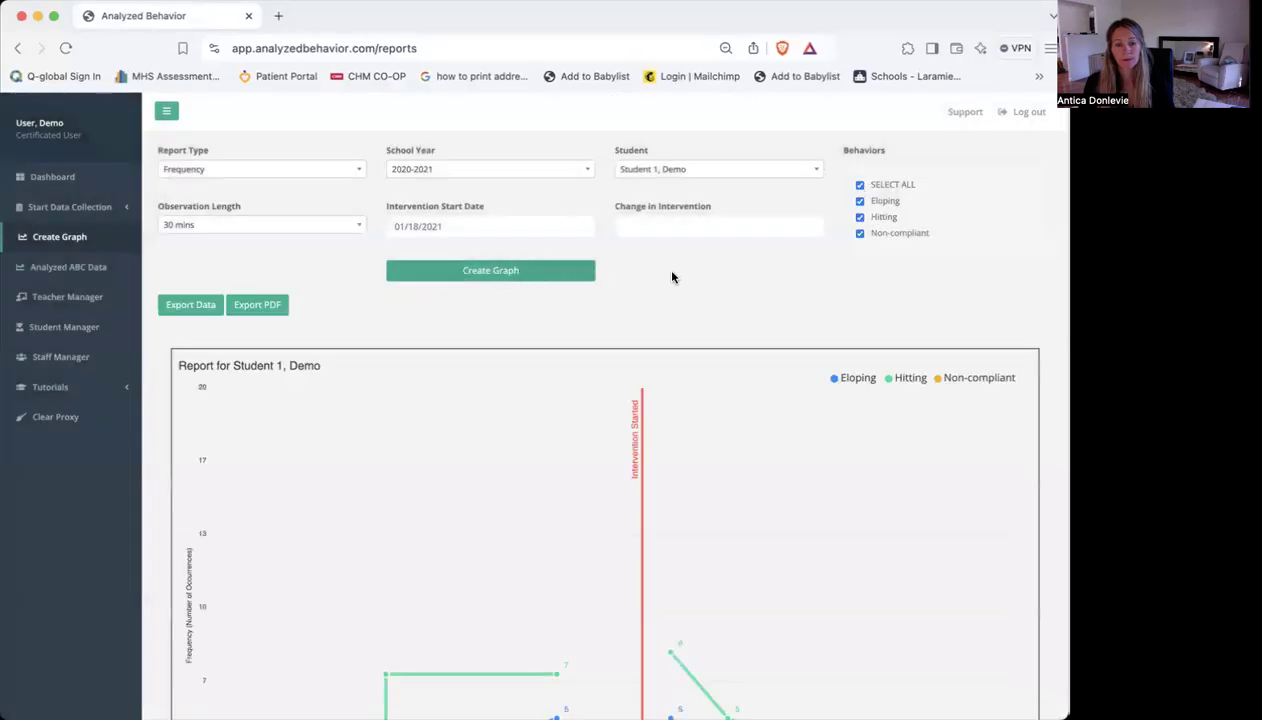
pyautogui.scroll(-4, 672, 277)
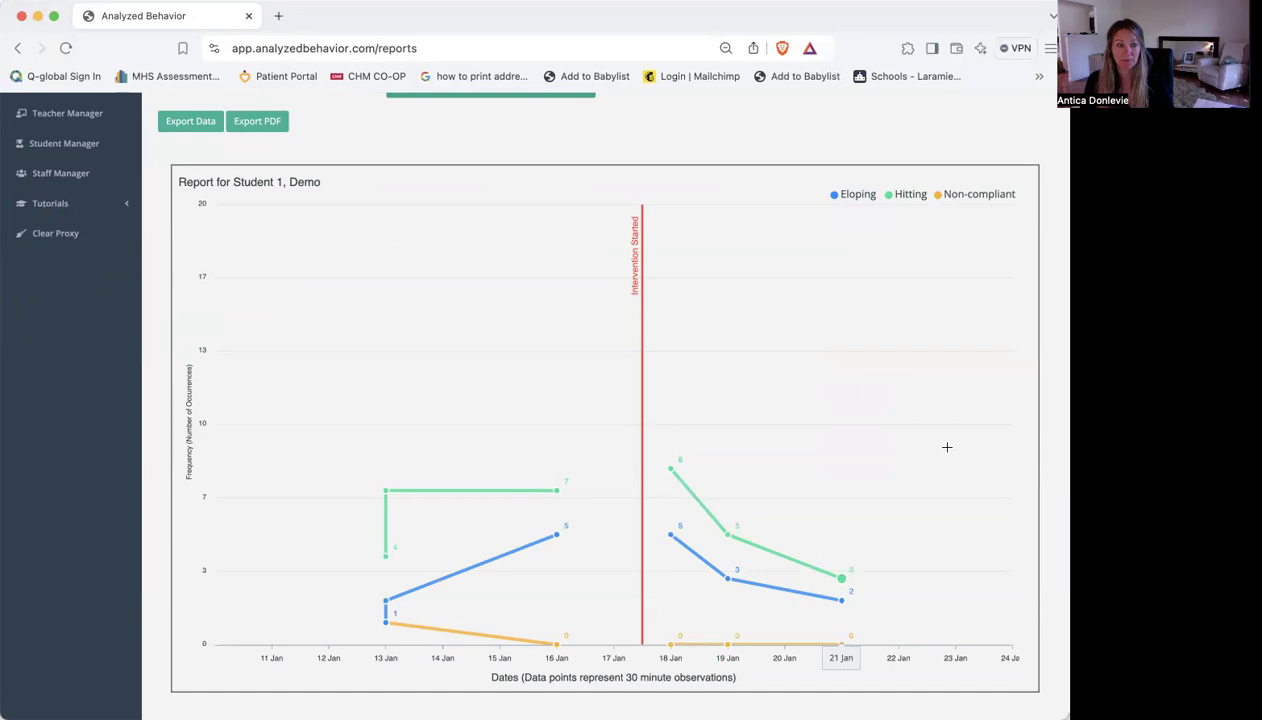
pyautogui.scroll(4, 214, 287)
# Open the analyzed ABC data report form and select "Student 6, Demo" and school year 2021-2022
pyautogui.click(81, 272)
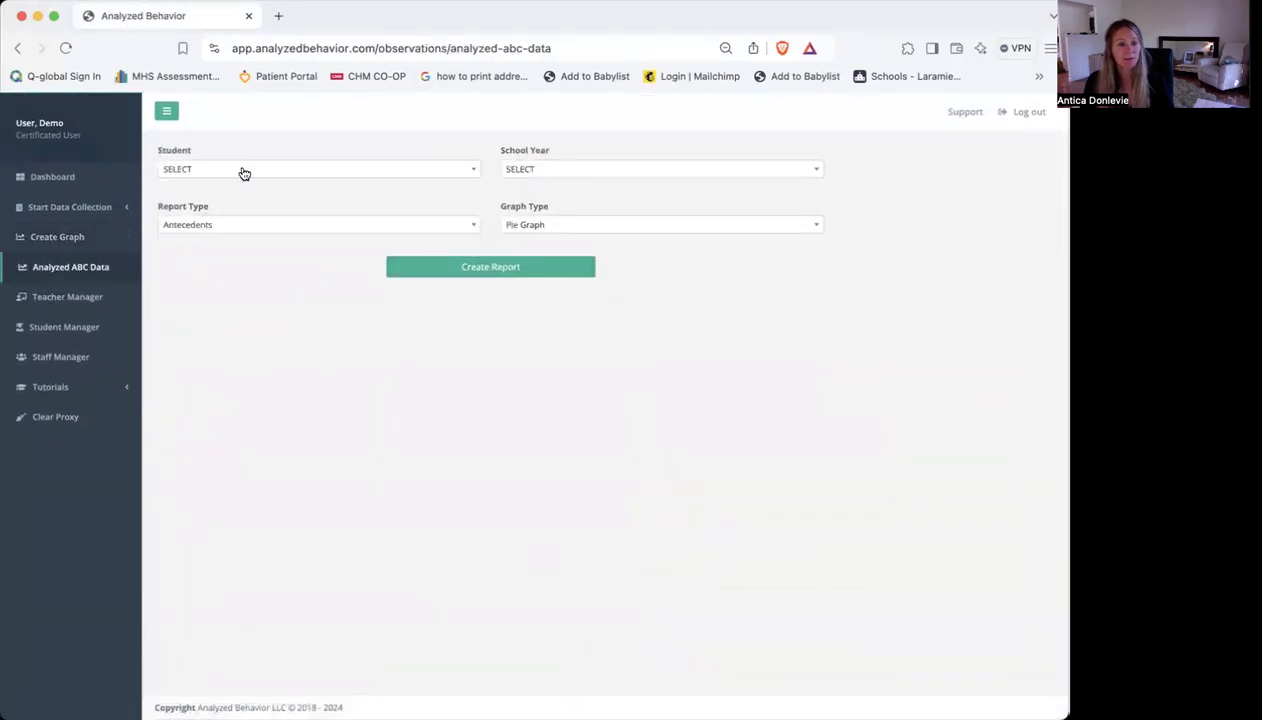
pyautogui.click(244, 171)
pyautogui.scroll(-3, 238, 258)
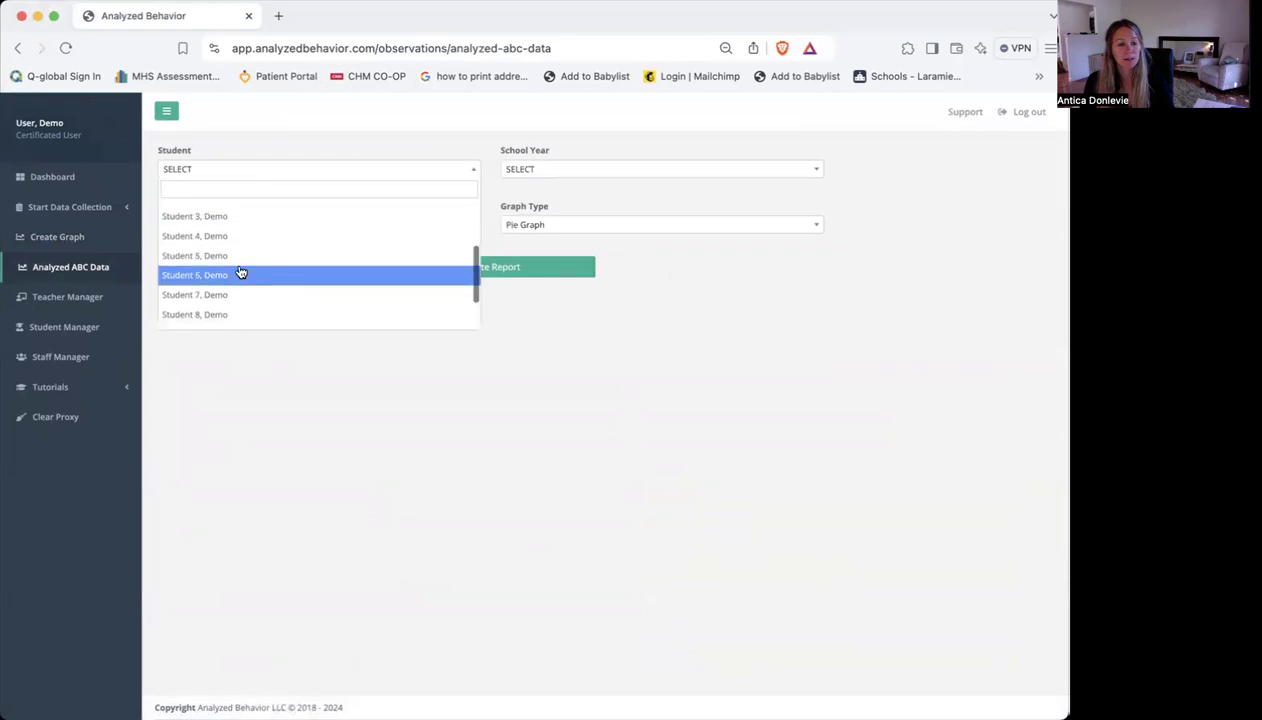
pyautogui.click(240, 273)
pyautogui.click(553, 170)
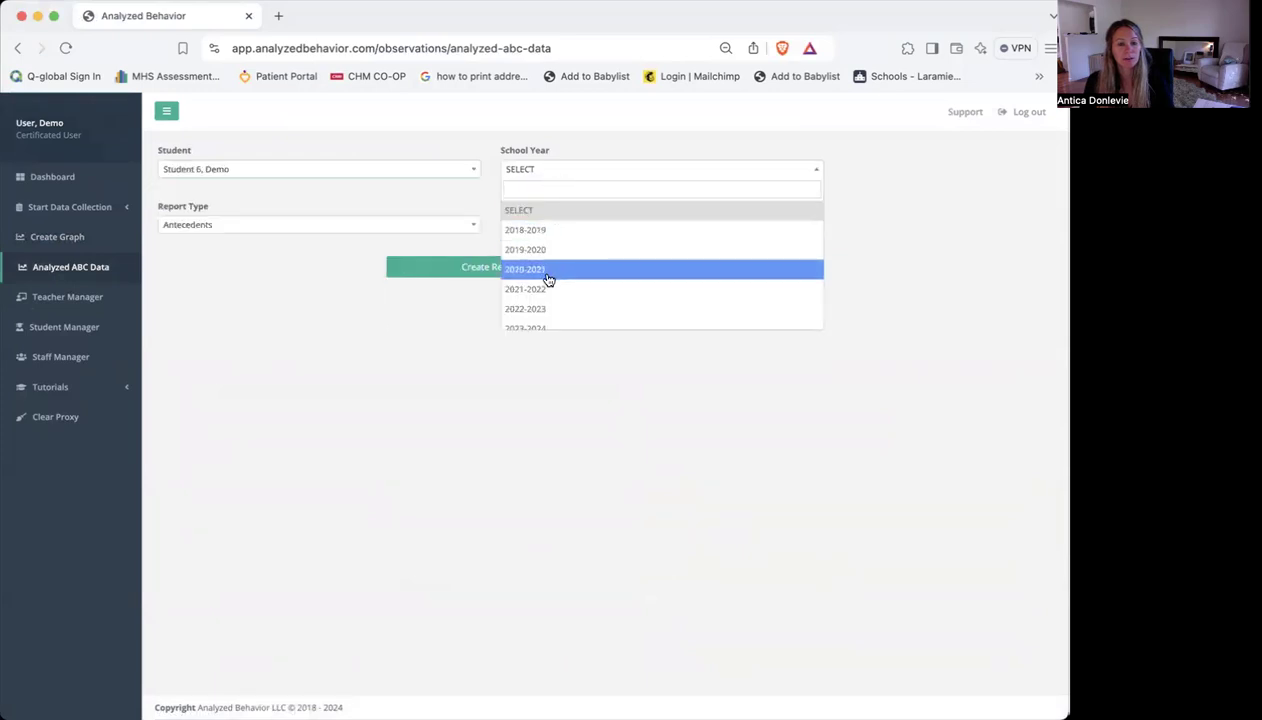
pyautogui.click(546, 288)
# Create an Antecedents report as a bar graph and review the antecedents charted for each behavior
pyautogui.click(378, 226)
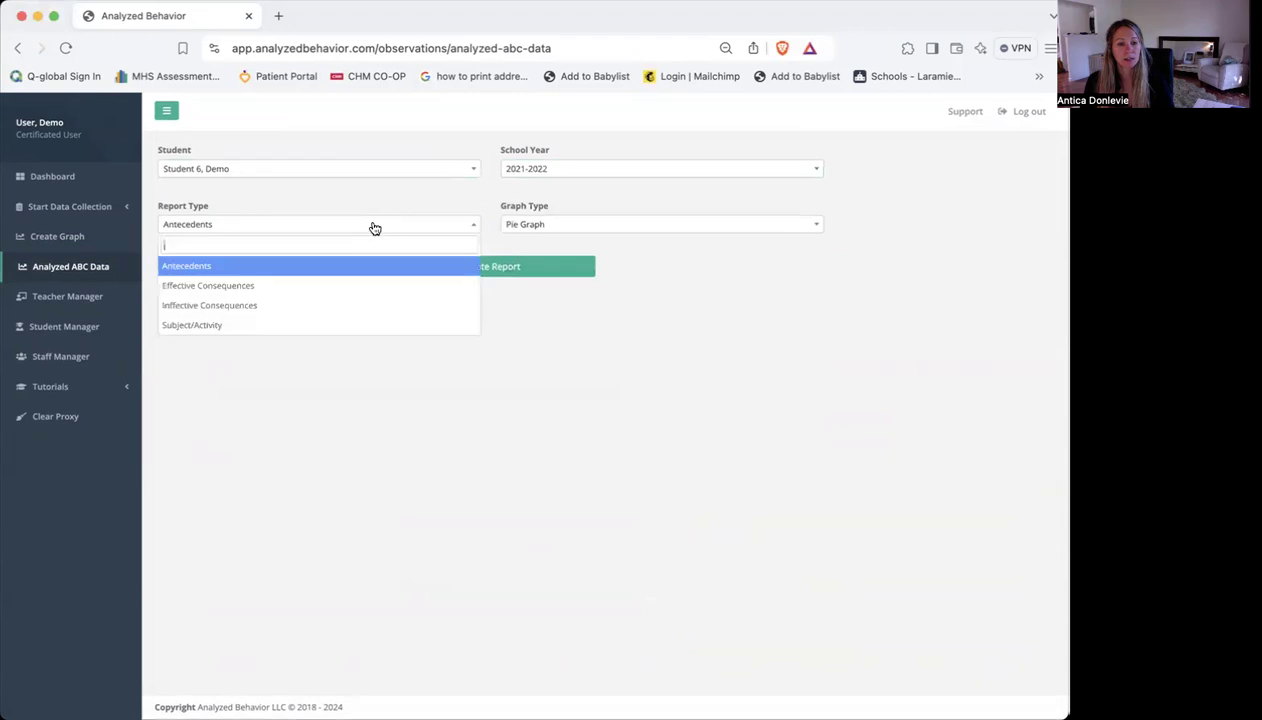
pyautogui.click(324, 266)
pyautogui.click(585, 228)
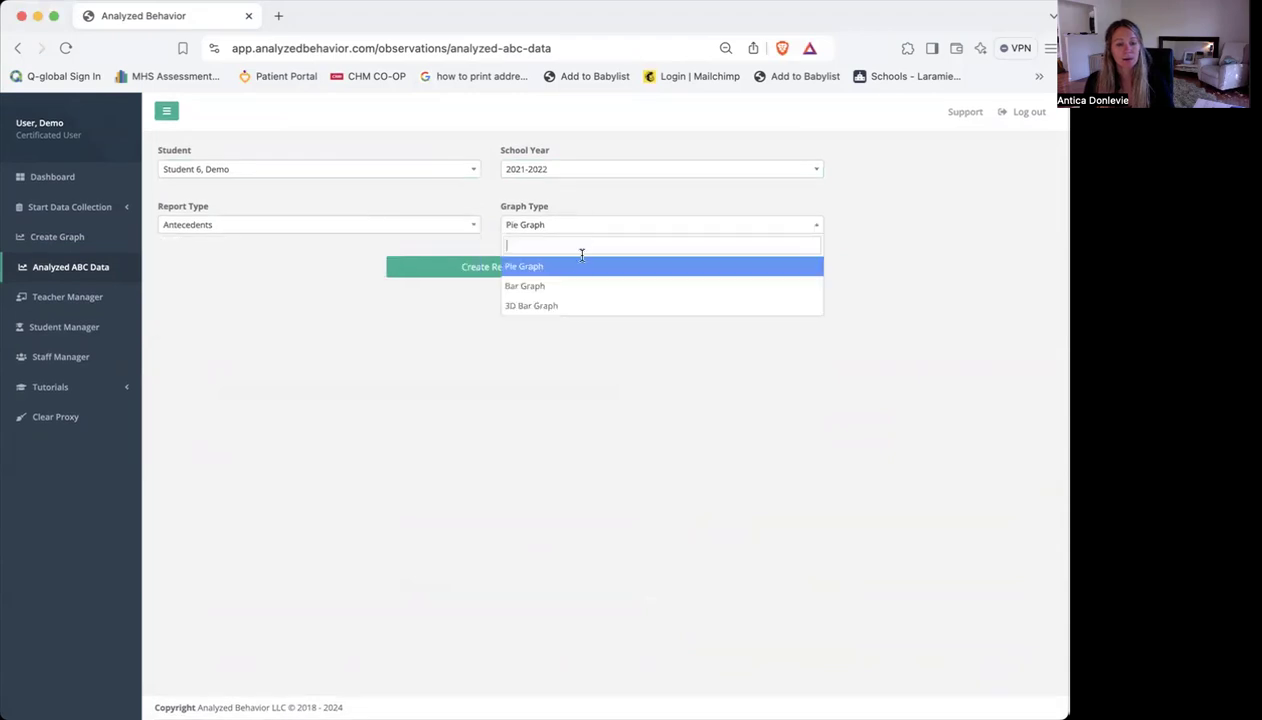
pyautogui.click(575, 284)
pyautogui.click(511, 270)
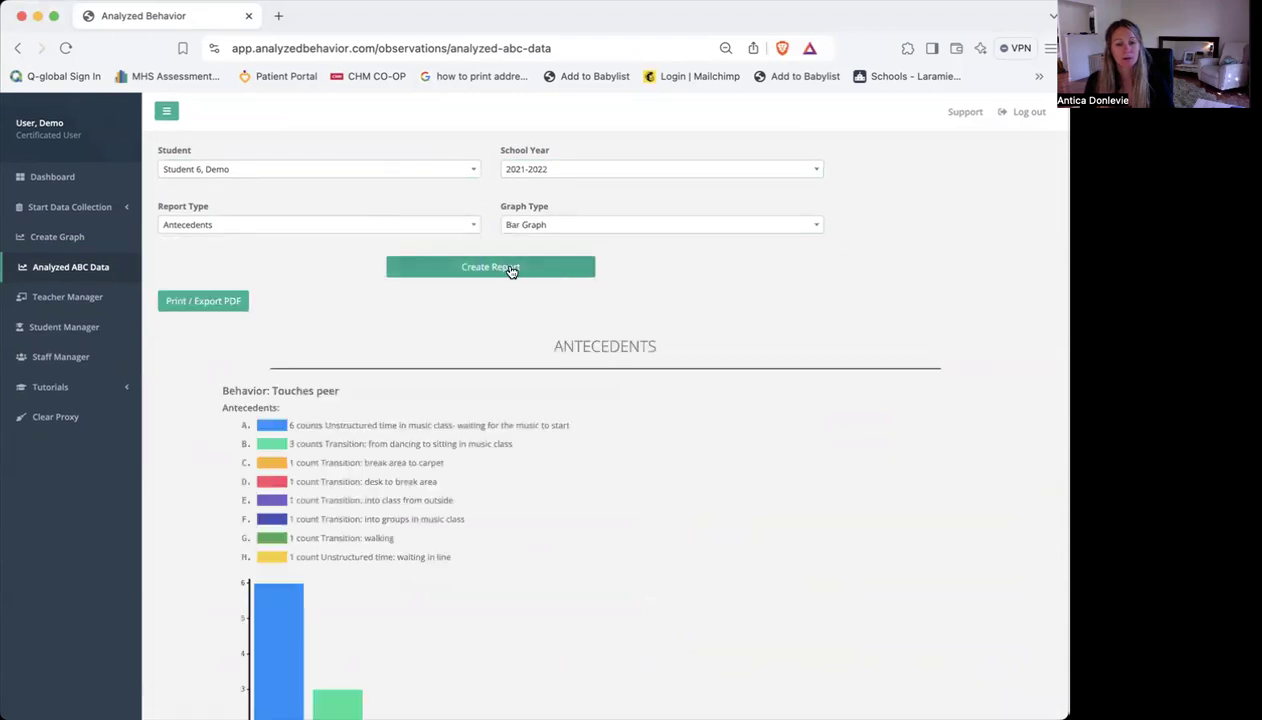
pyautogui.scroll(-2, 843, 284)
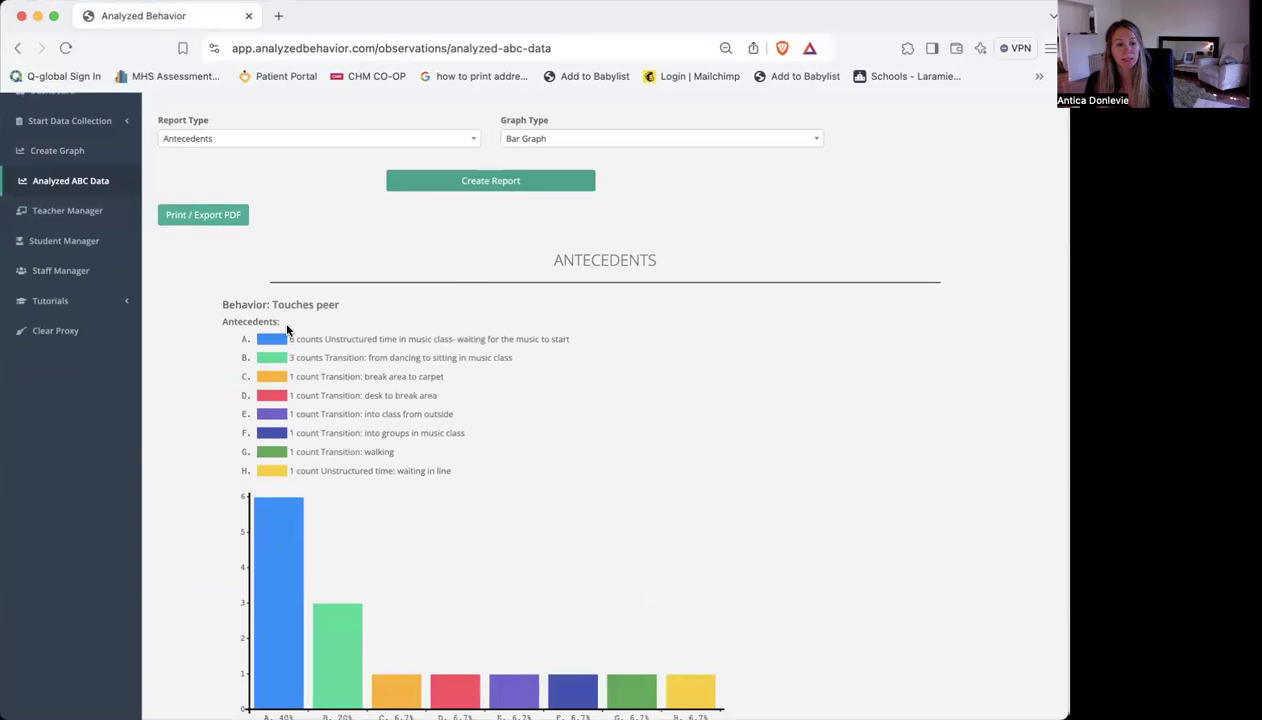
pyautogui.scroll(-7, 245, 295)
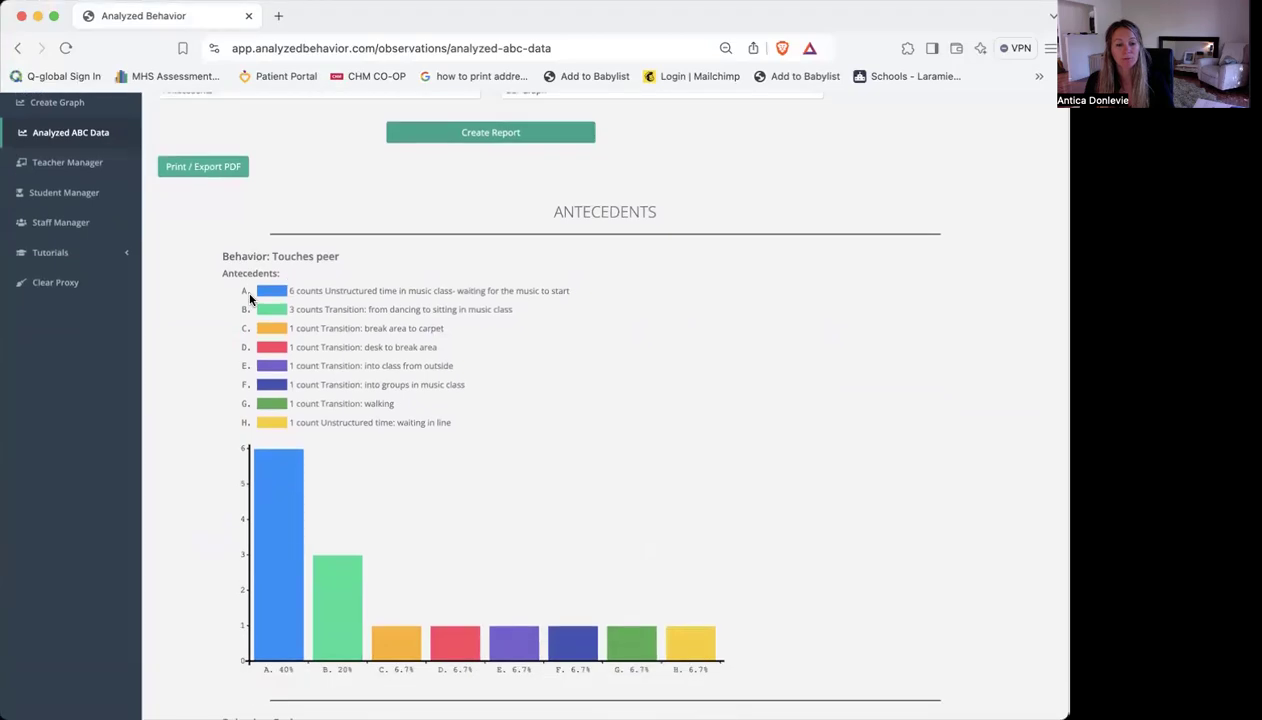
pyautogui.scroll(-3, 250, 300)
pyautogui.scroll(12, 250, 300)
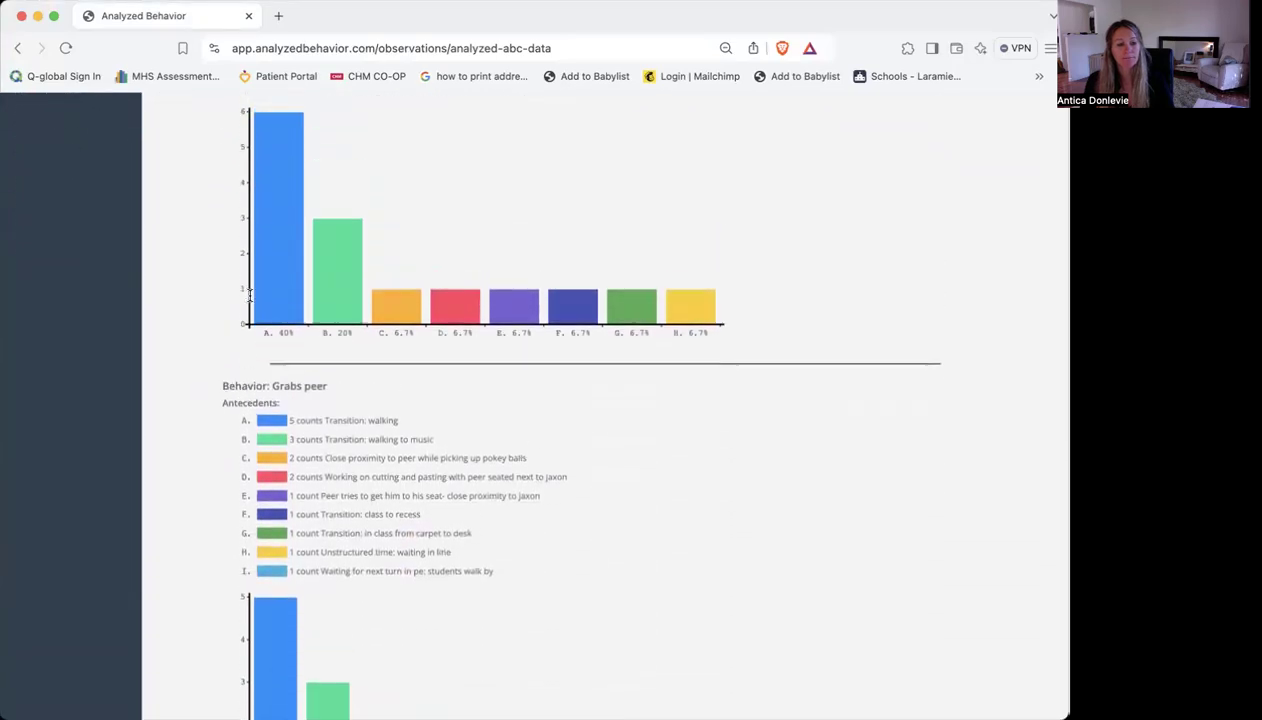
# Create an Effective Consequences report for the same student and review the effectiveness charts for each consequence
pyautogui.click(318, 227)
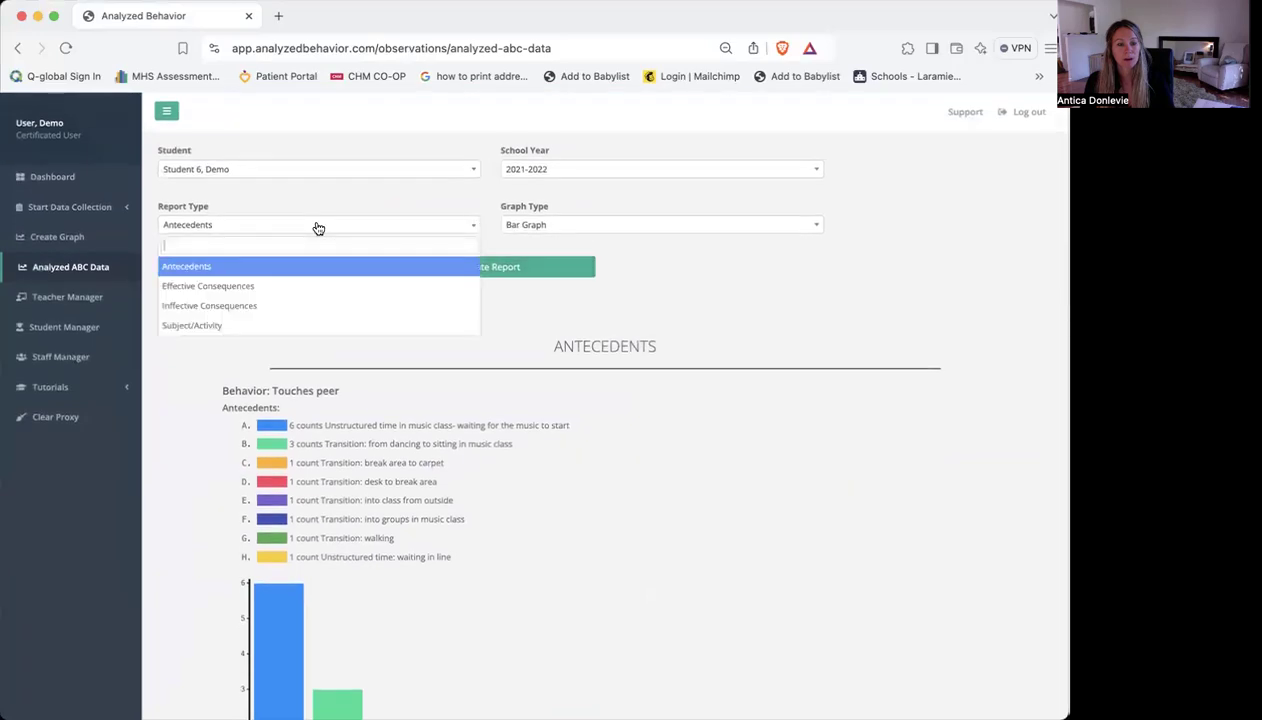
pyautogui.click(283, 289)
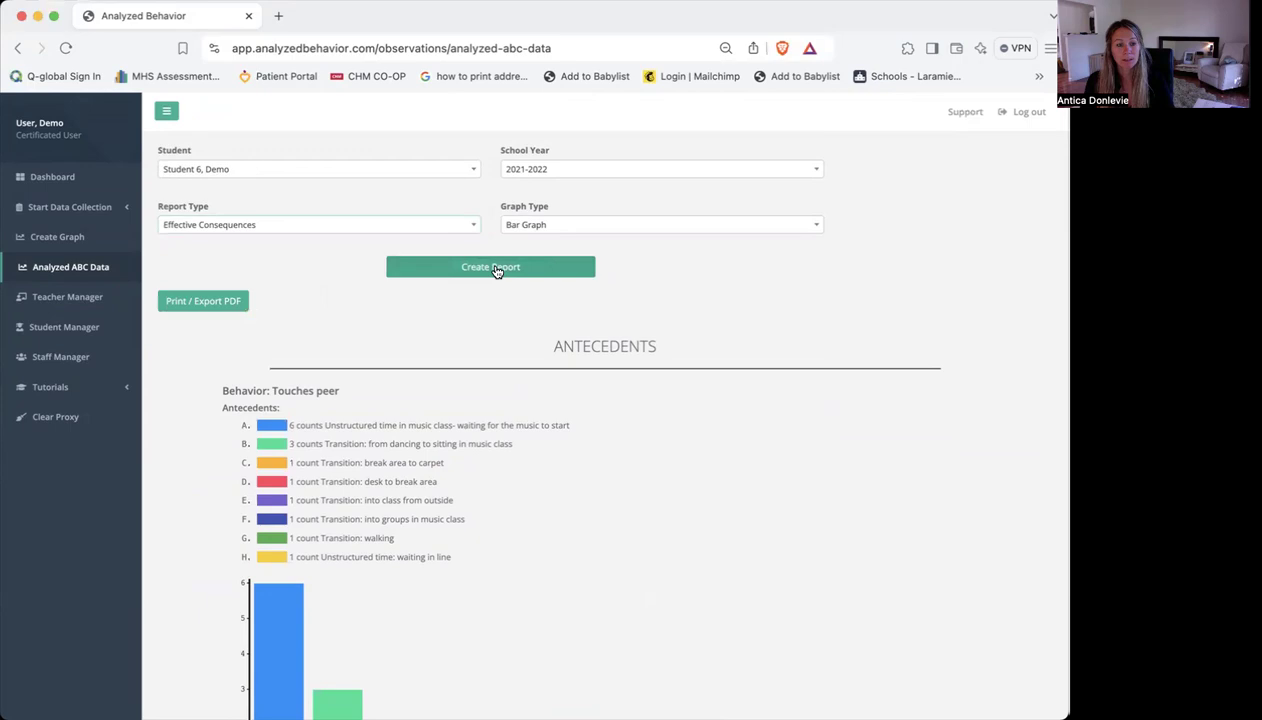
pyautogui.scroll(-4, 890, 281)
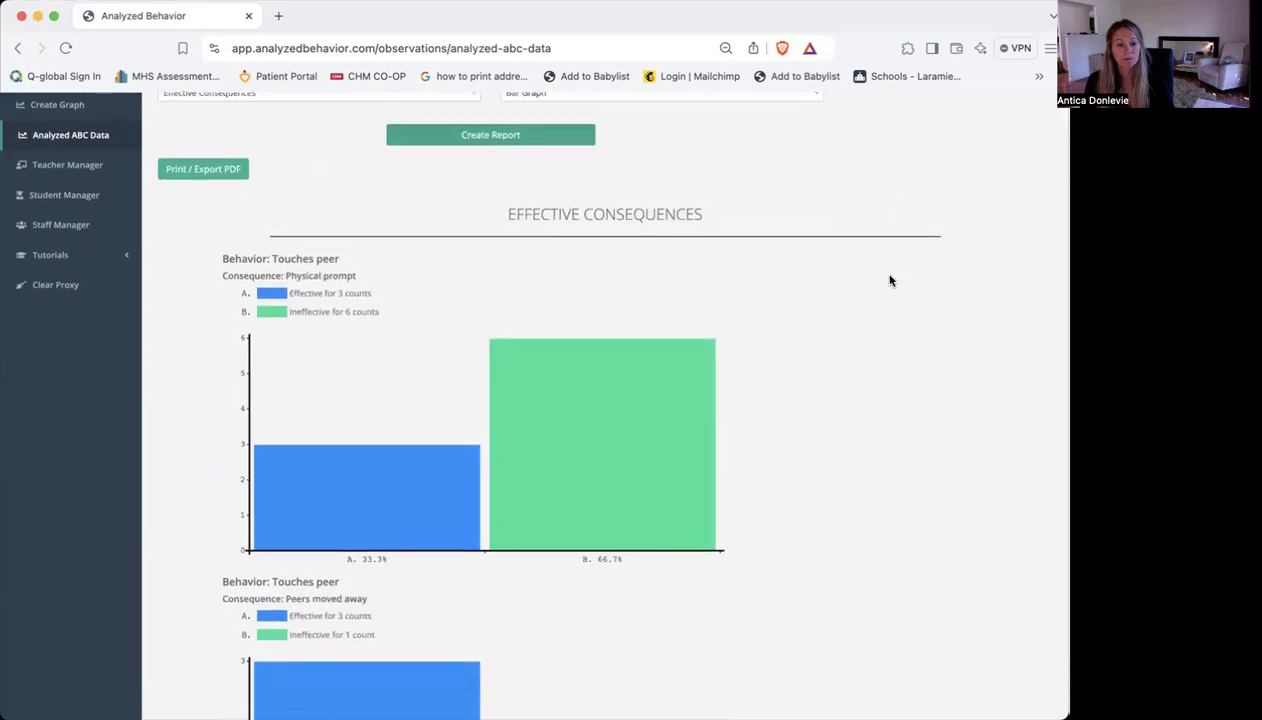
pyautogui.scroll(-1, 890, 281)
pyautogui.moveTo(325, 420)
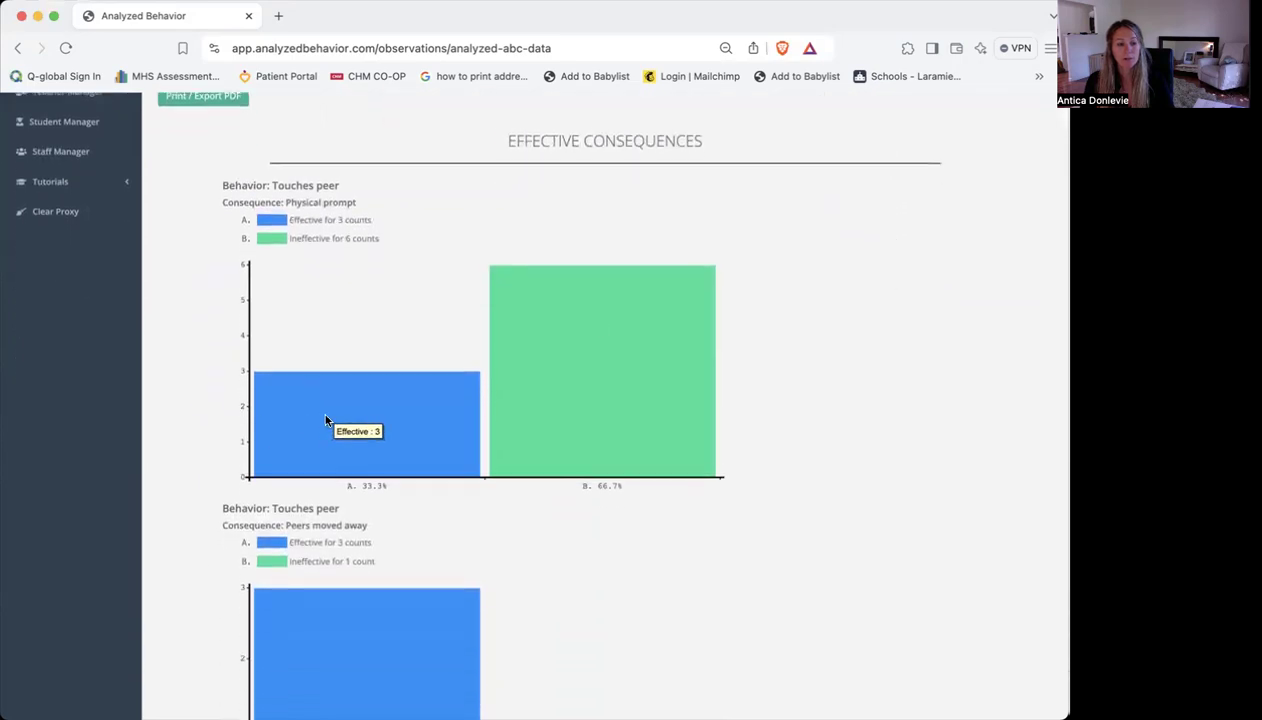
pyautogui.scroll(-3, 325, 420)
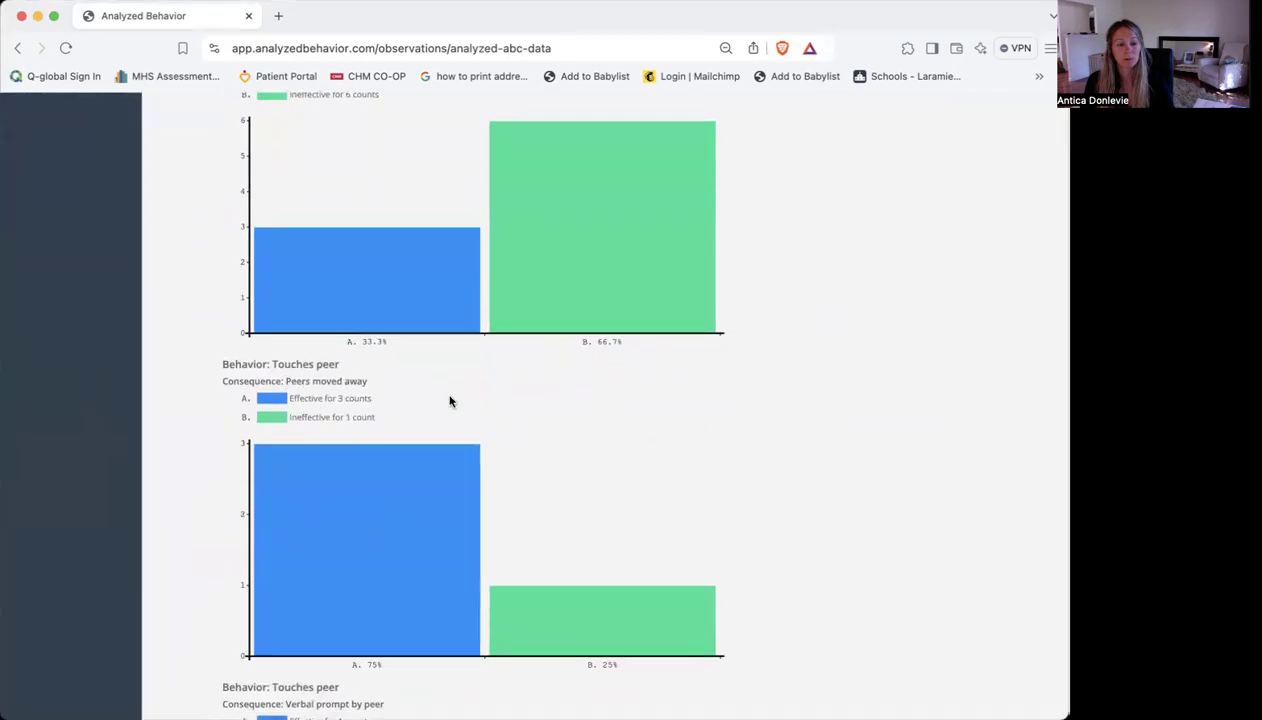
pyautogui.scroll(-2, 721, 416)
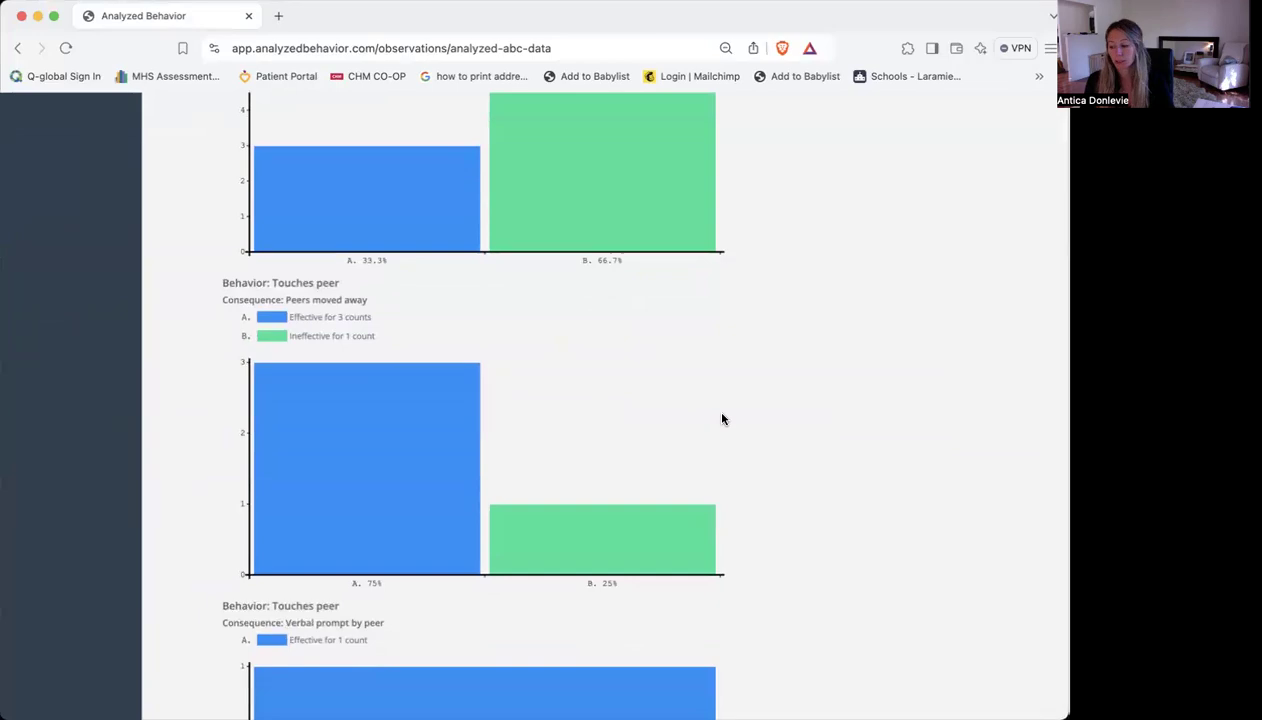
pyautogui.scroll(-3, 723, 419)
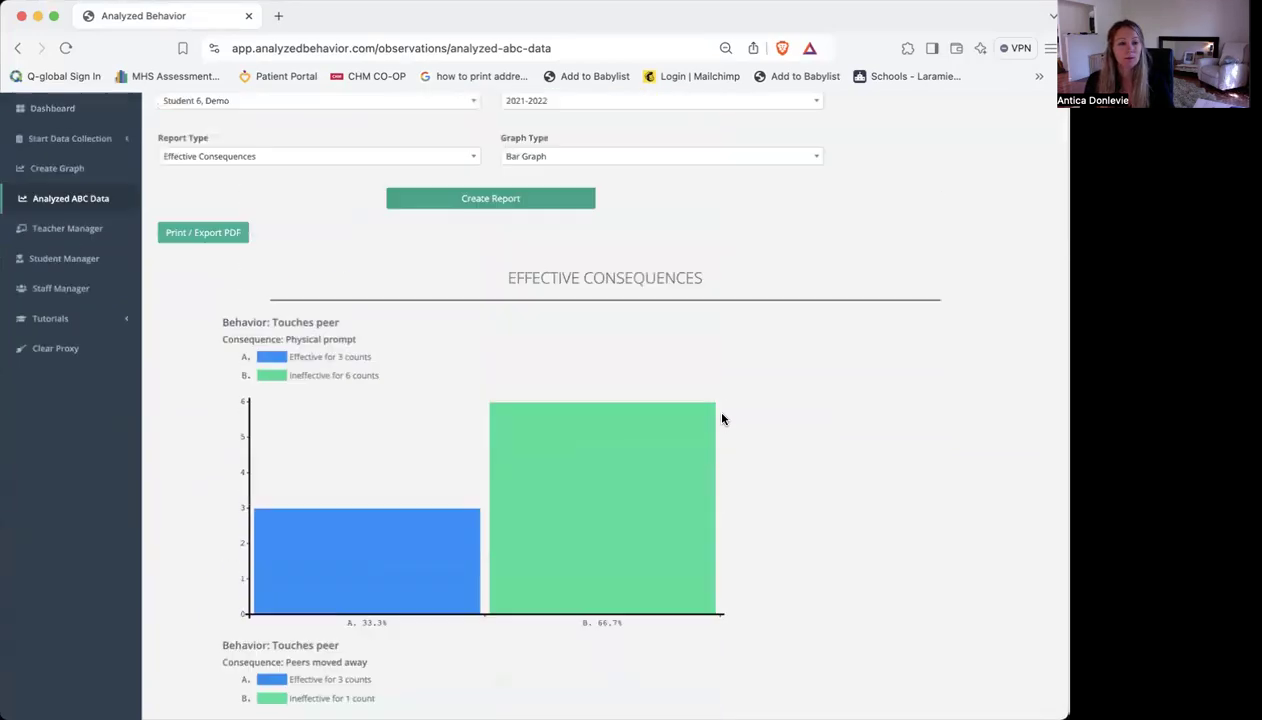
pyautogui.scroll(2, 723, 419)
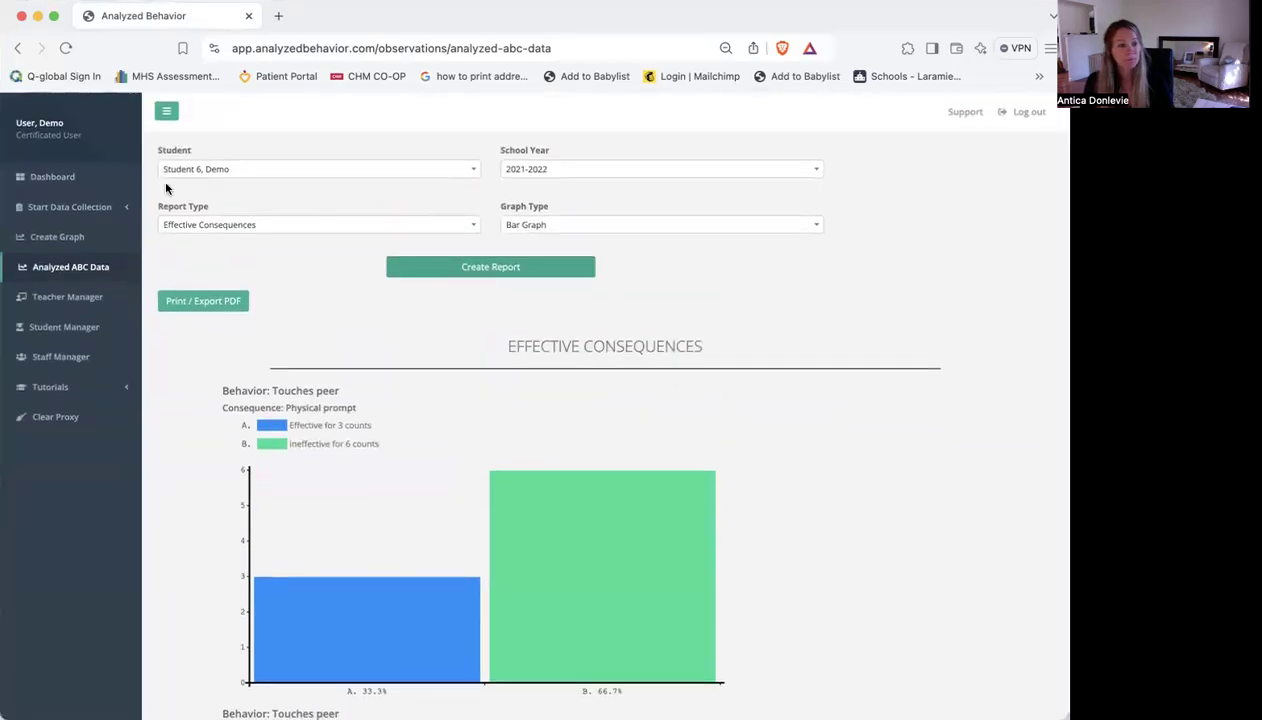
# Create an Ineffective Consequences report, review its charts and return to the dashboard of collected data
pyautogui.click(253, 224)
pyautogui.click(262, 304)
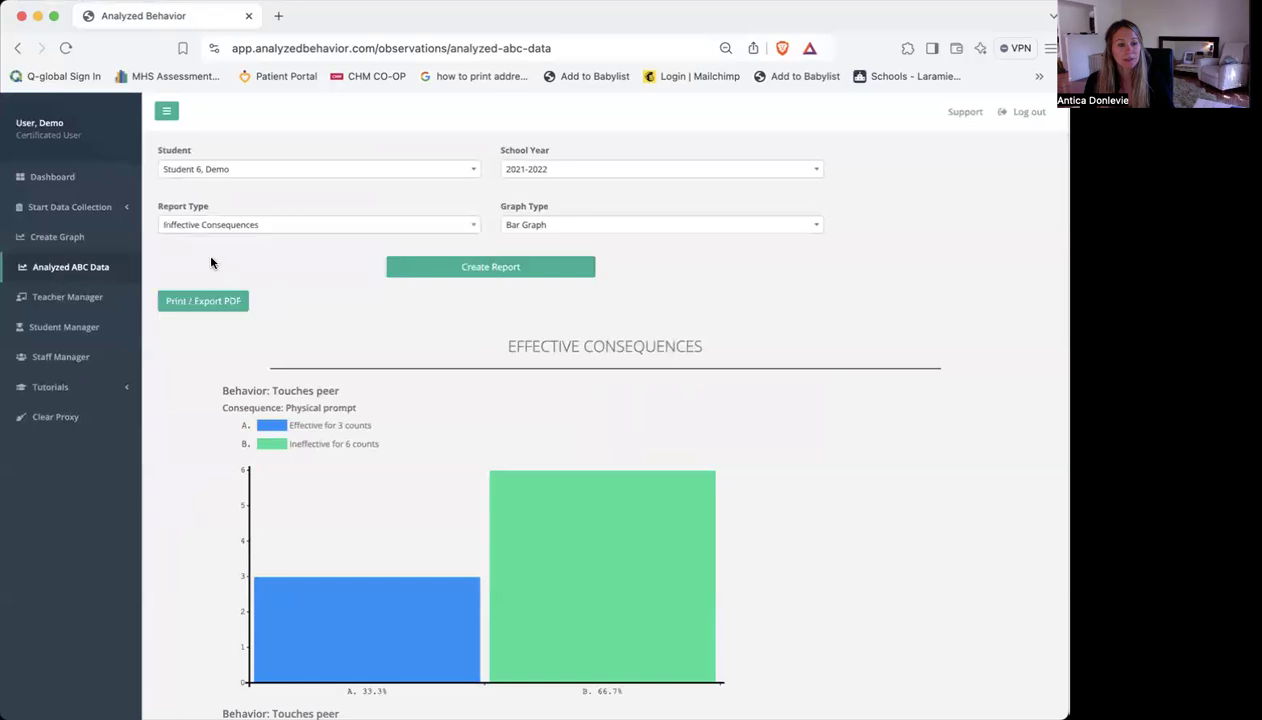
pyautogui.click(503, 270)
pyautogui.scroll(-15, 838, 413)
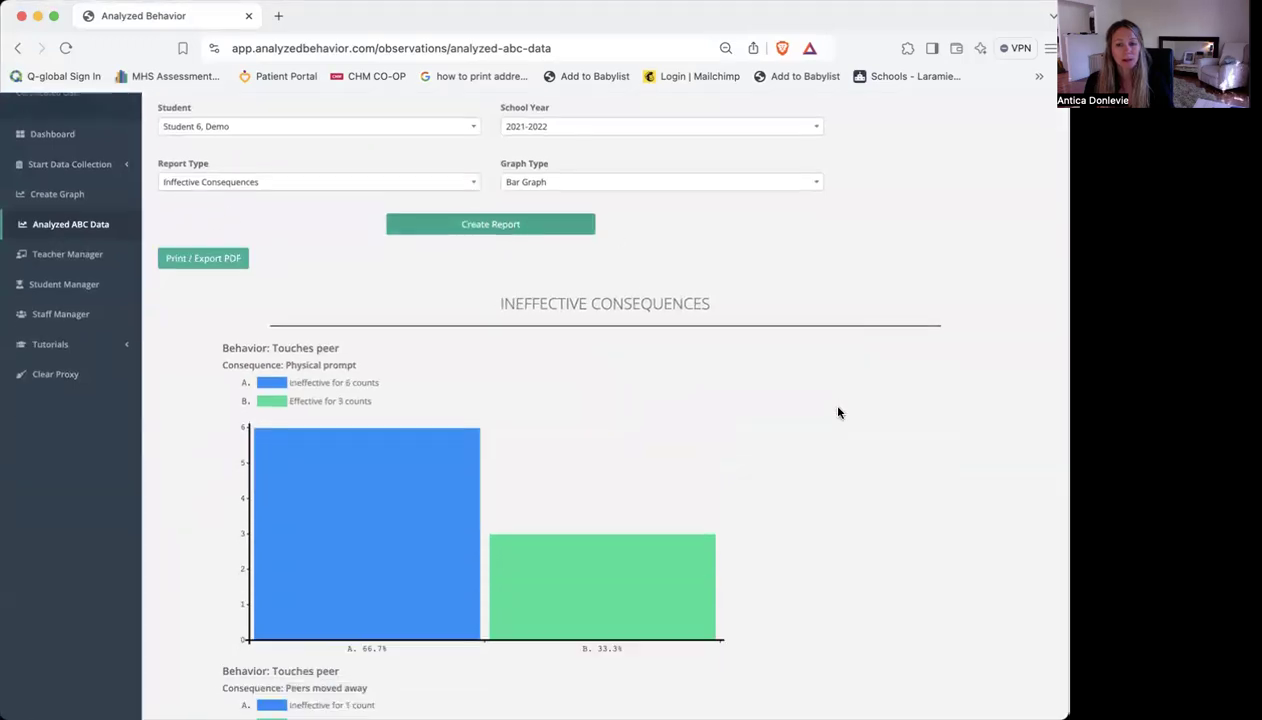
pyautogui.scroll(15, 838, 413)
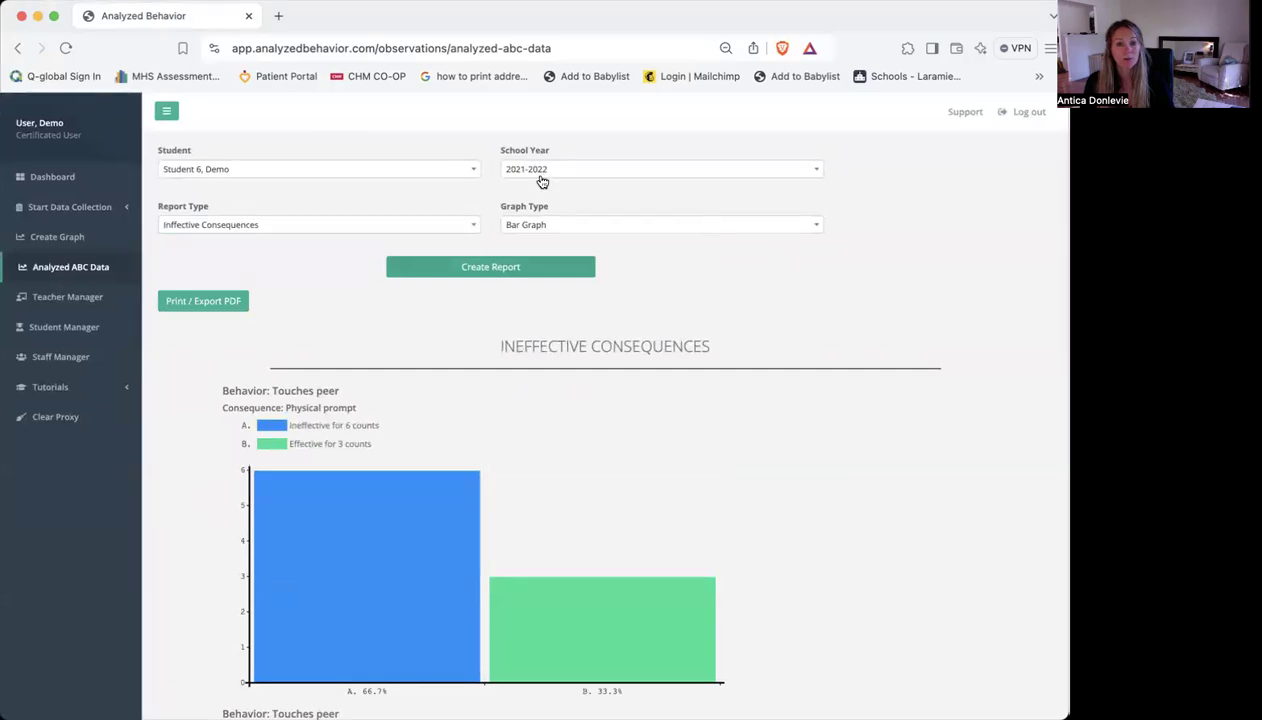
pyautogui.click(78, 186)
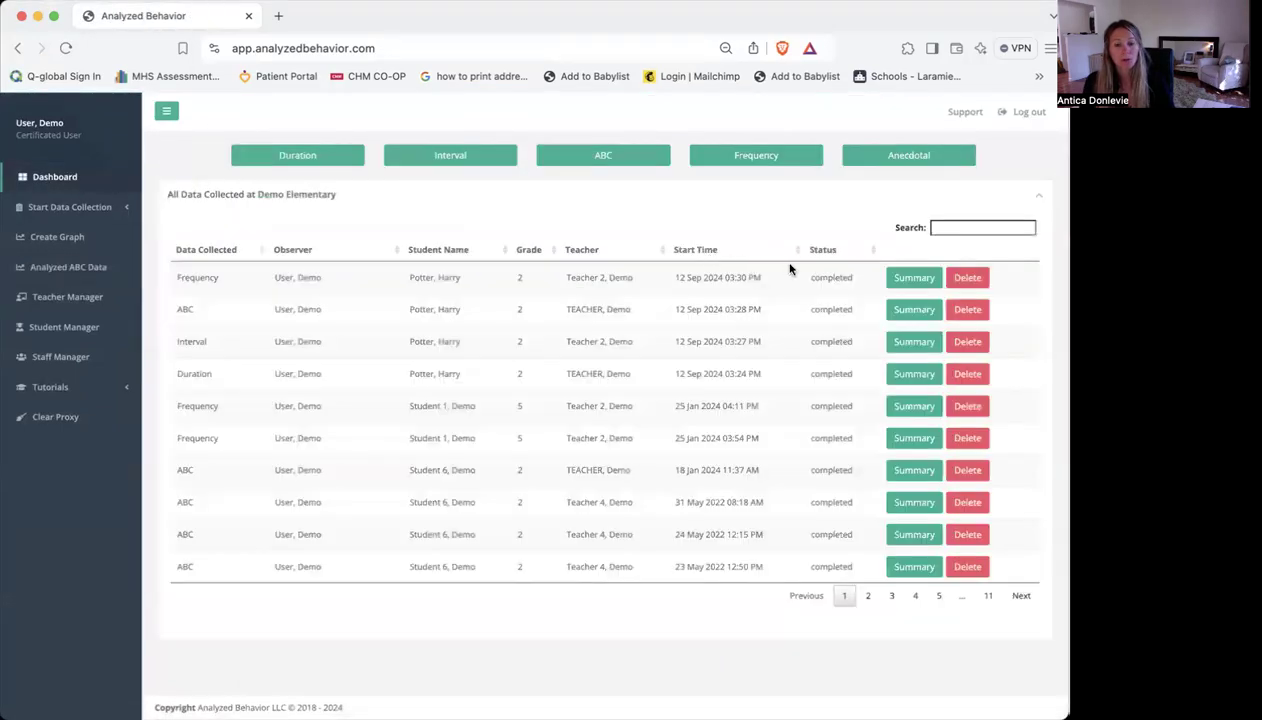